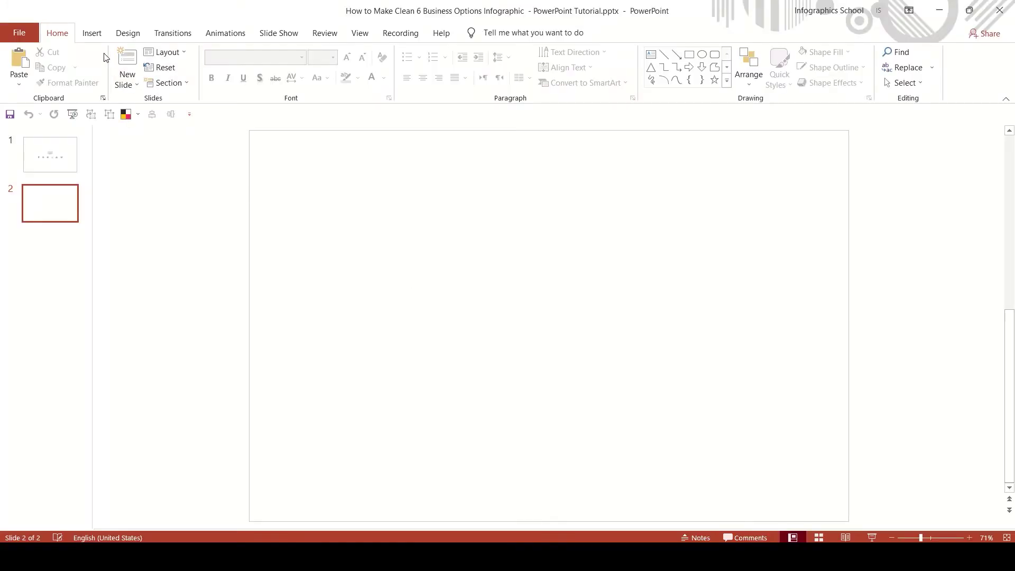
Draw a yellow isosceles triangle and flip a copy upside down between two triangles.
click(93, 33)
click(211, 85)
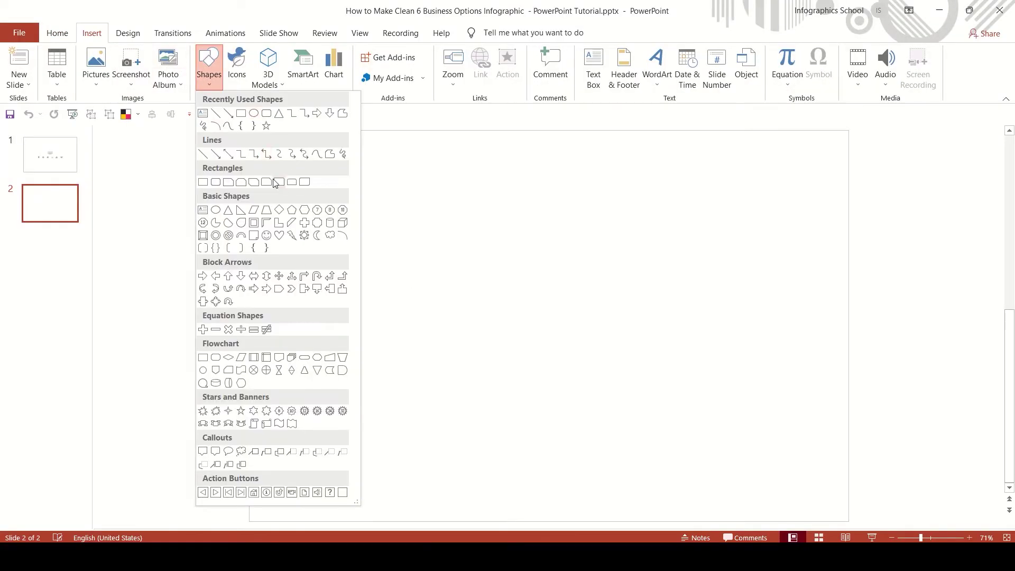
click(229, 211)
mouse_move(388, 236)
mouse_down()
mouse_move(461, 341)
mouse_move(585, 324)
mouse_move(531, 322)
mouse_up()
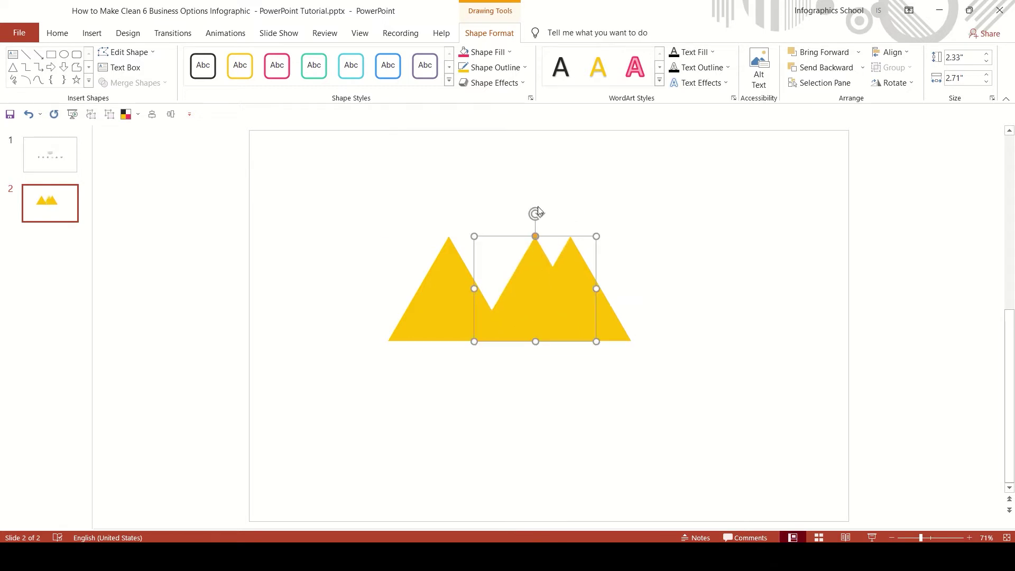
drag(537, 211, 535, 344)
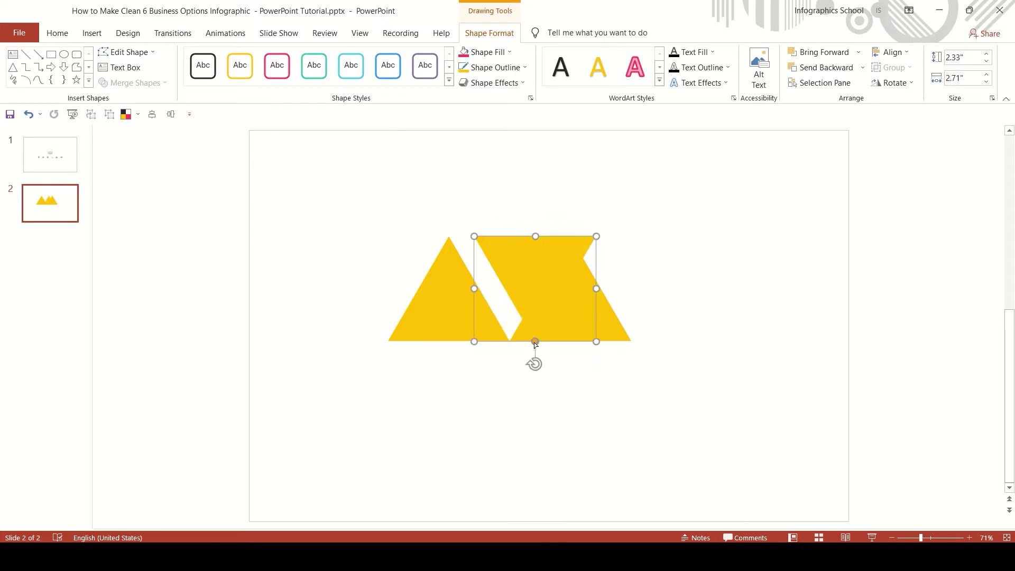
Distribute the three triangles horizontally, union them into a trapezoid, and place a copy below.
ctrl+click(614, 322)
ctrl+click(442, 327)
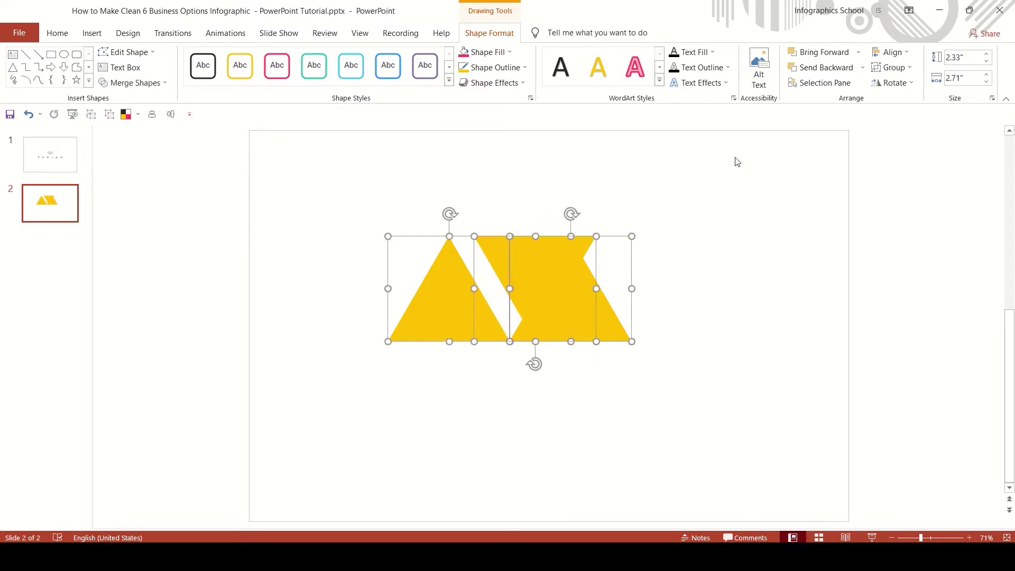
click(894, 52)
click(934, 166)
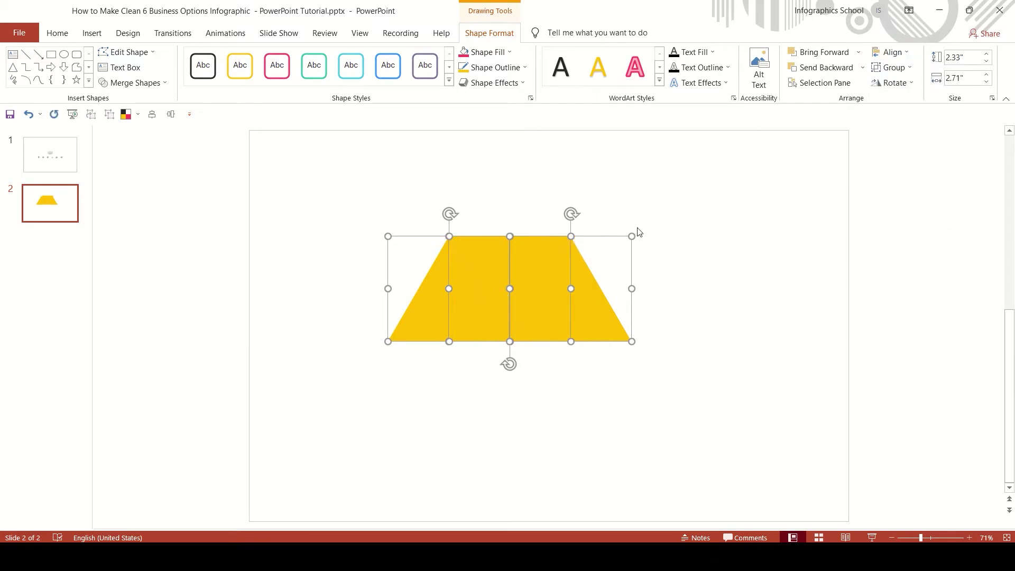
click(135, 83)
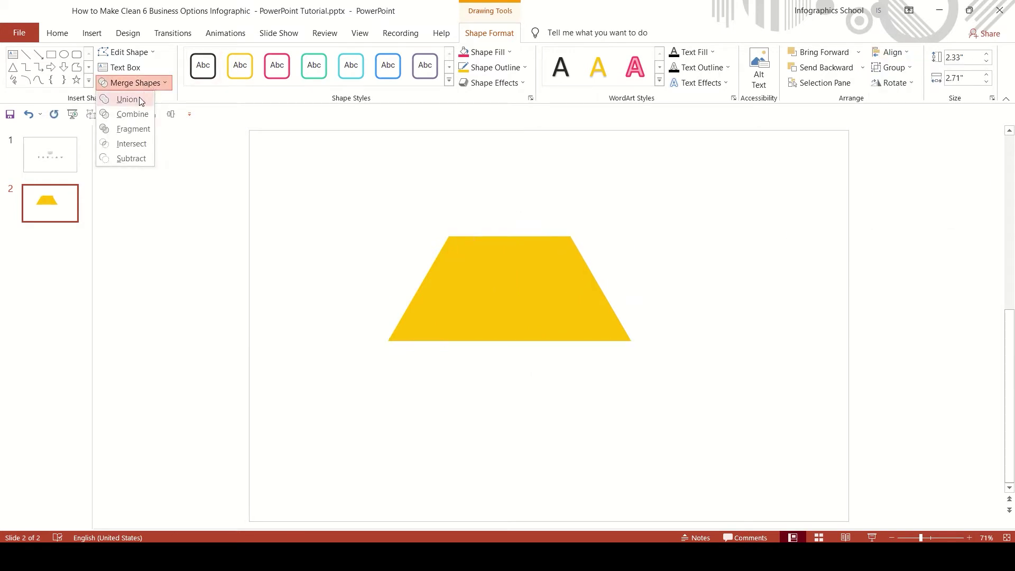
click(127, 99)
drag(529, 265, 528, 338)
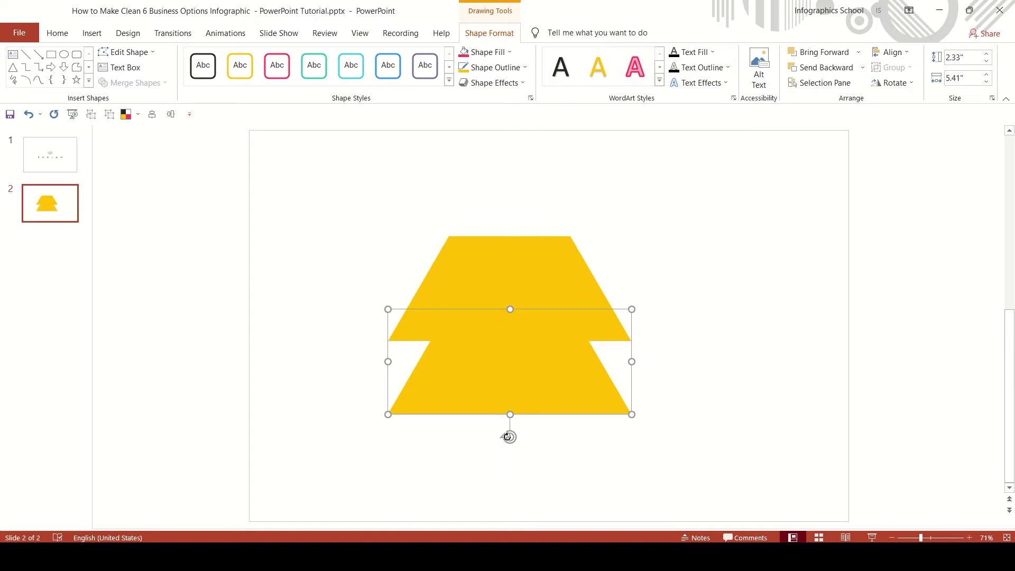
Fit a flipped trapezoid copy underneath and union both into a hexagon with no outline.
drag(507, 437, 540, 238)
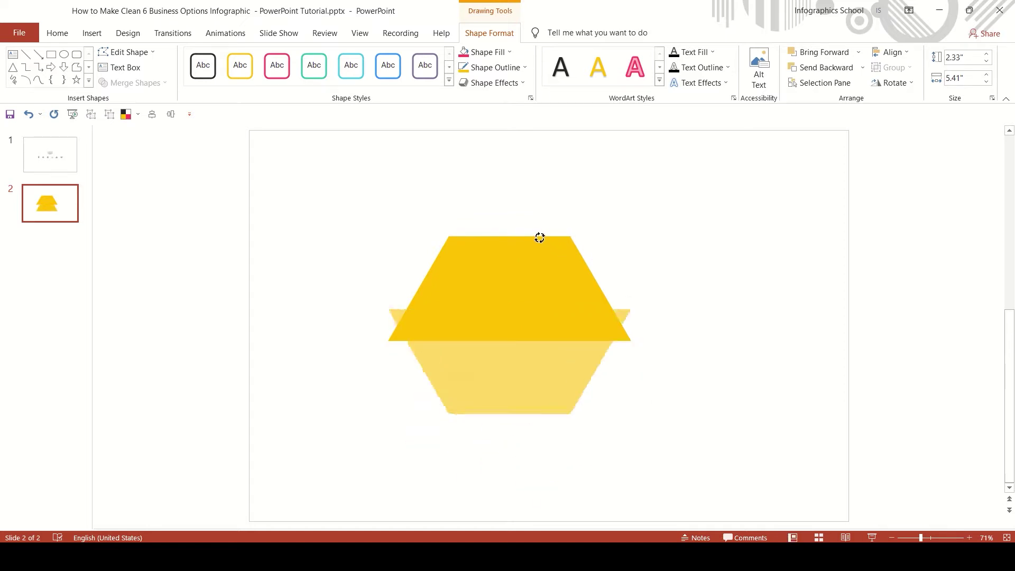
drag(528, 321, 532, 374)
shift+click(545, 332)
click(132, 82)
click(119, 98)
click(492, 73)
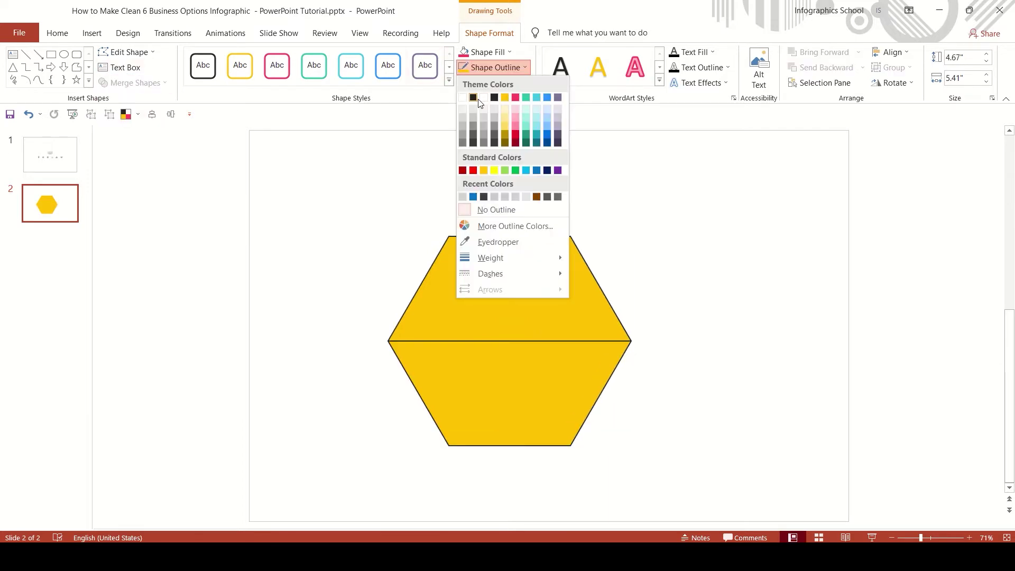
click(559, 157)
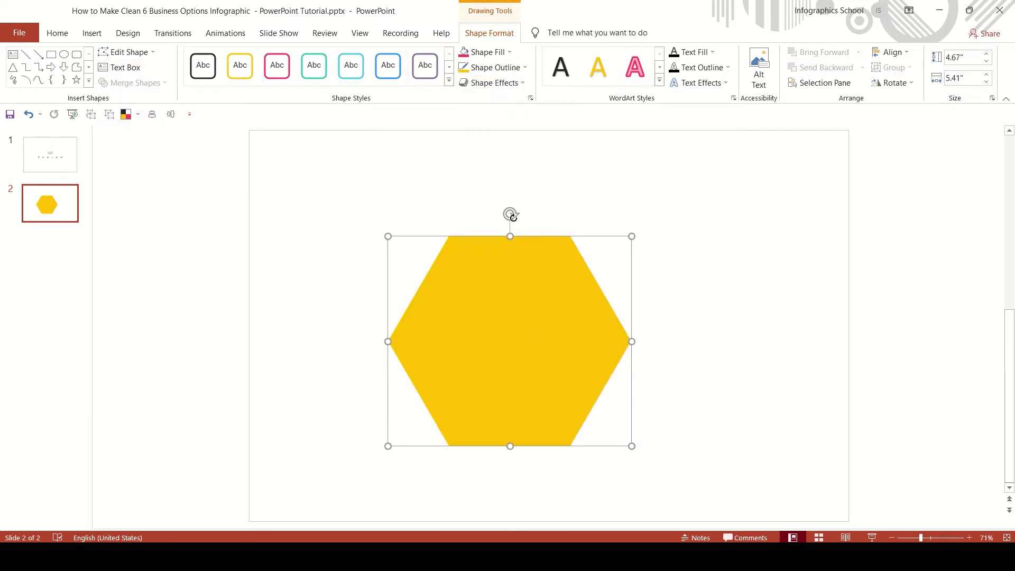
Rotate the hexagon 90° point-up, centre it on the slide, and enlarge it.
drag(510, 215, 558, 352)
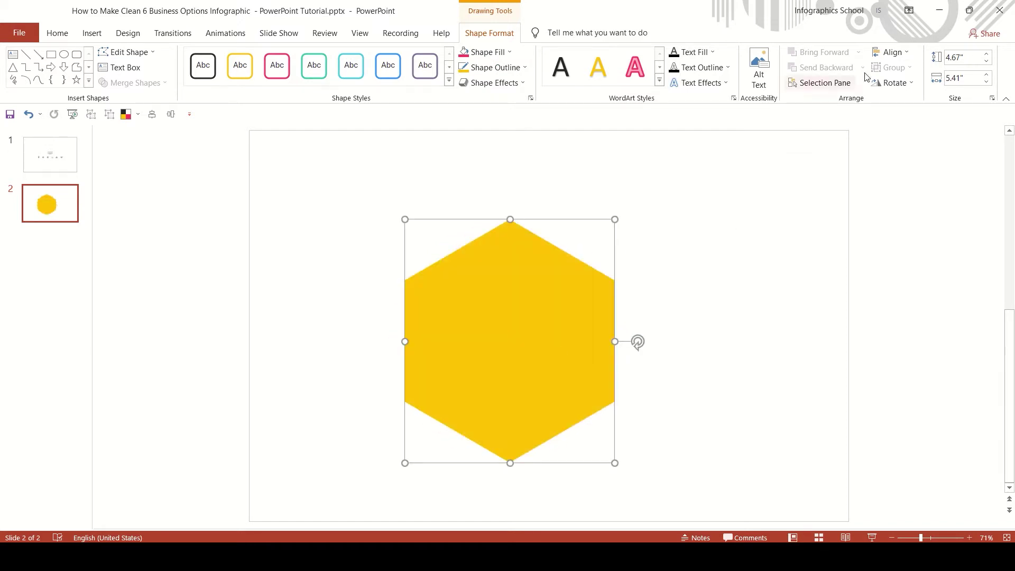
click(891, 51)
click(912, 84)
click(892, 52)
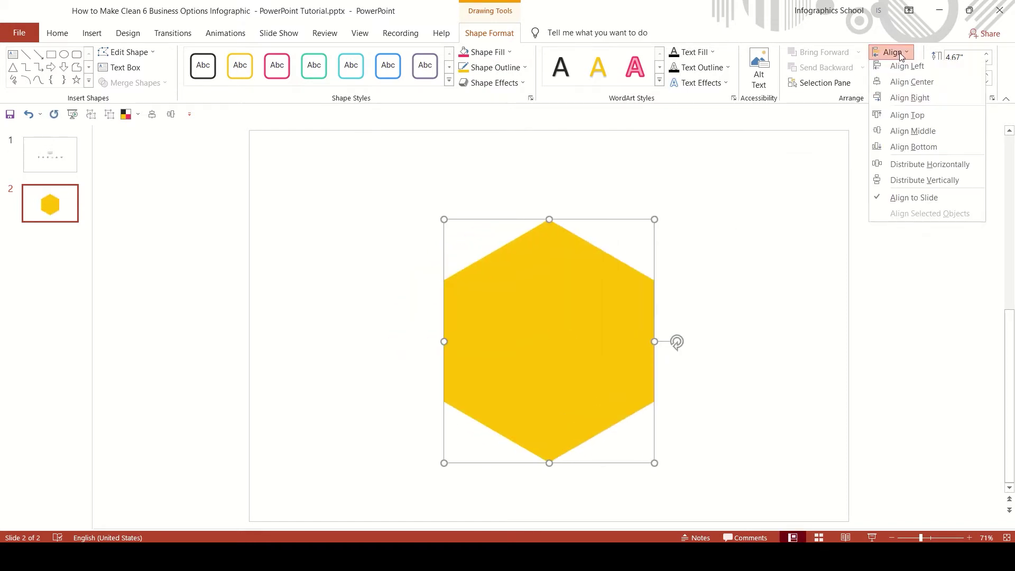
click(921, 134)
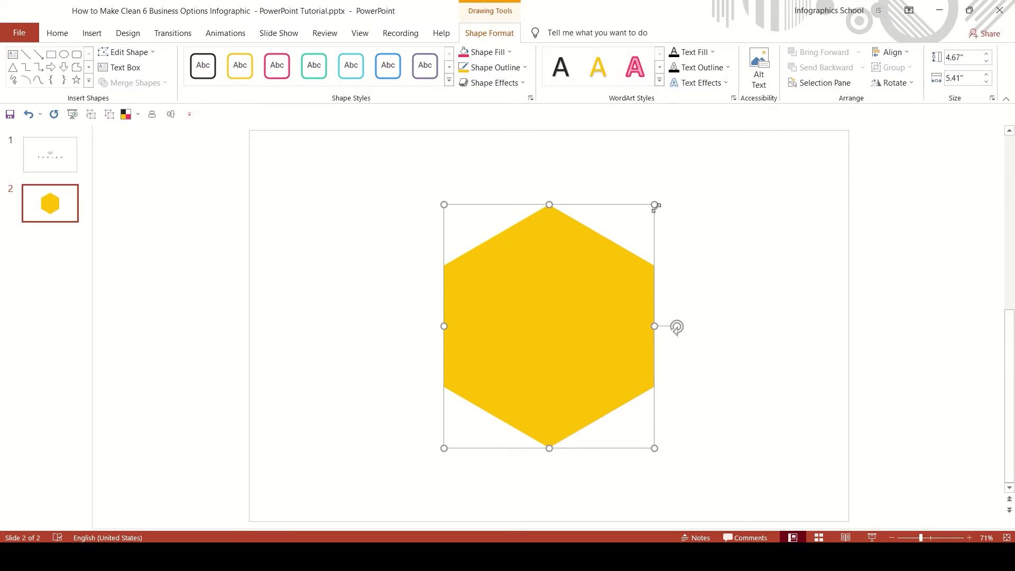
drag(655, 209, 677, 182)
click(716, 199)
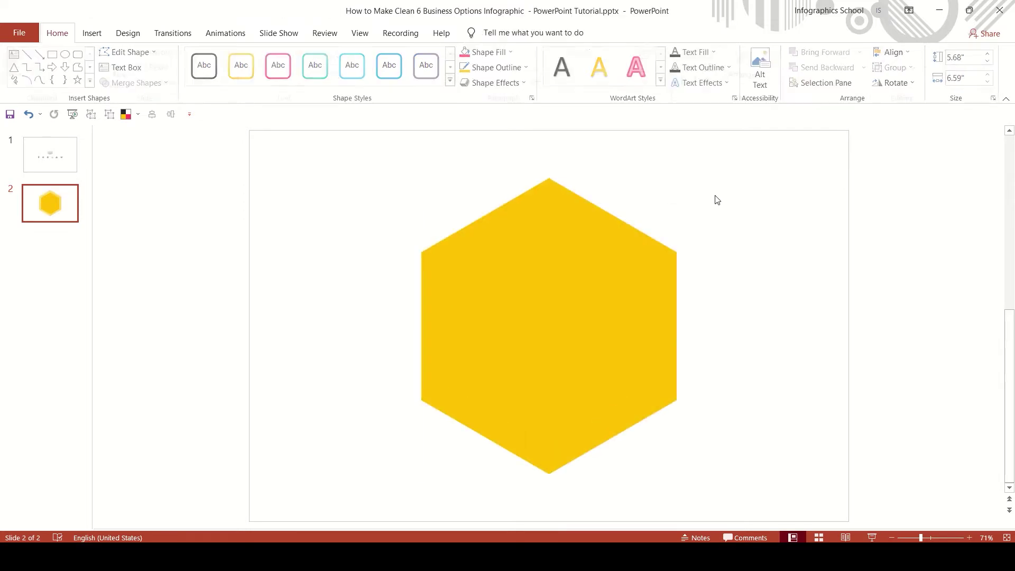
Draw a built-in hexagon with a dark outline and no fill, rotated 90° point-up.
click(93, 35)
click(215, 68)
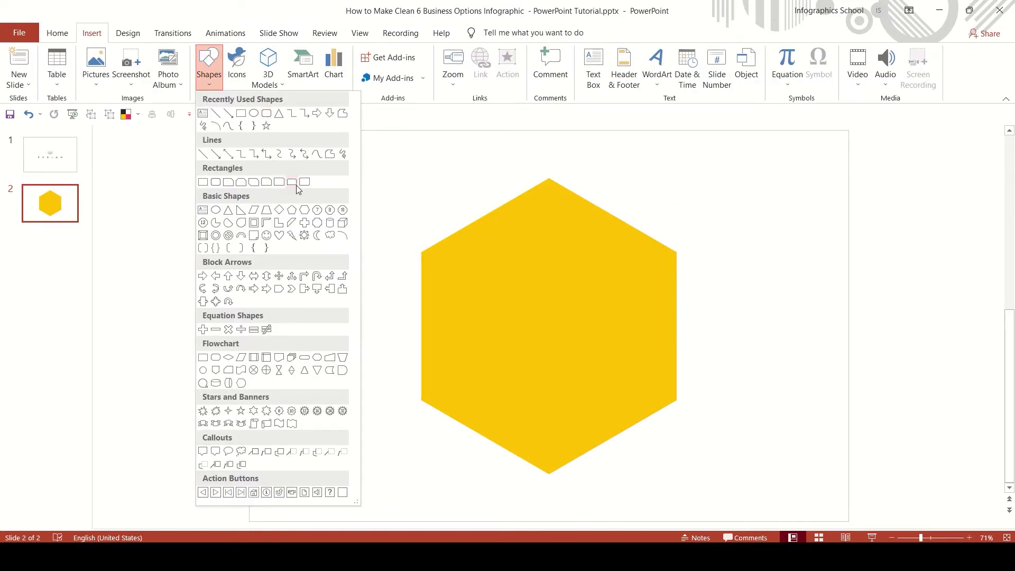
click(306, 213)
drag(169, 196, 275, 379)
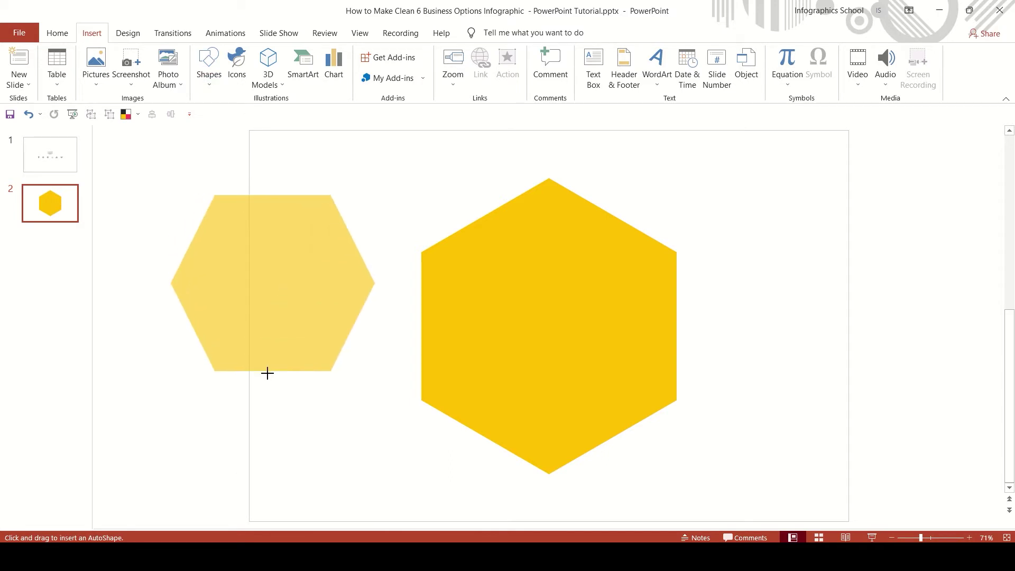
click(496, 67)
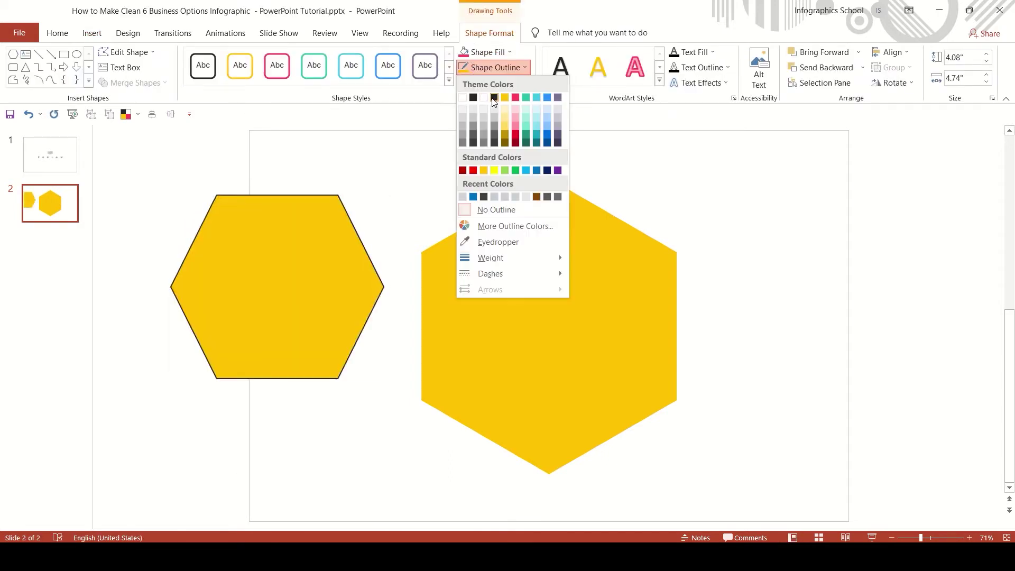
click(495, 99)
click(486, 52)
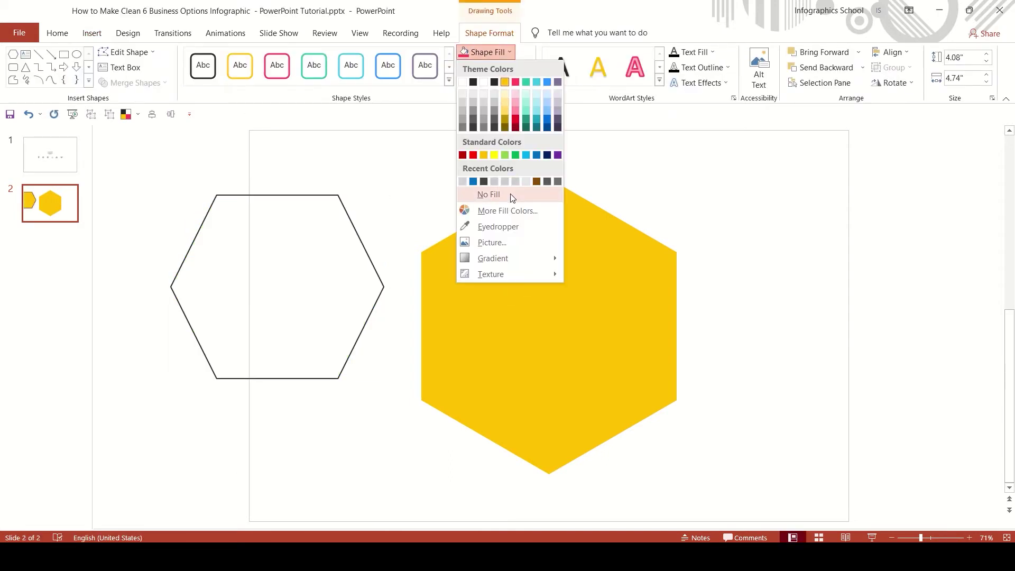
click(485, 194)
drag(278, 174, 319, 286)
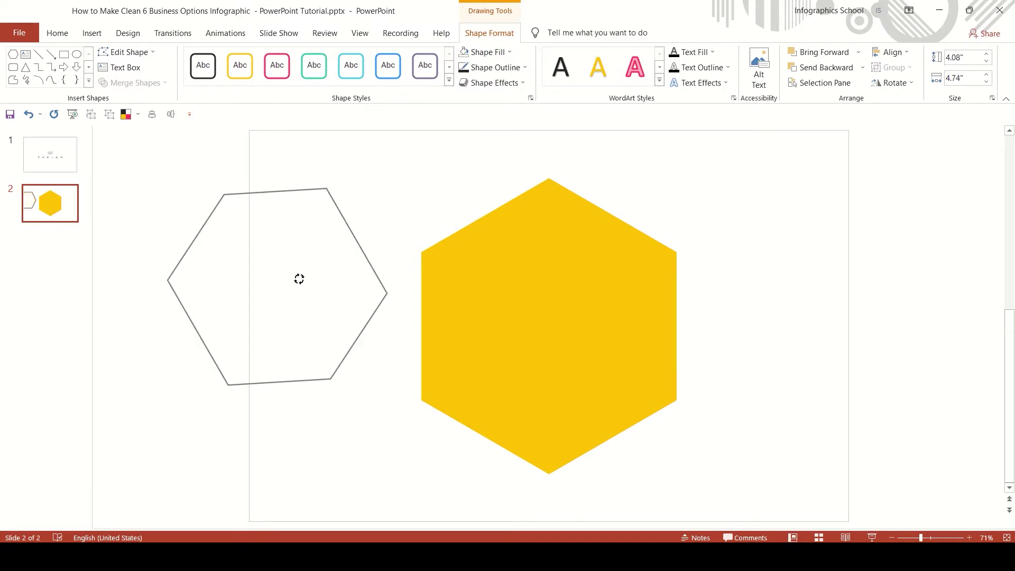
Centre the outlined hexagon on the slide and enlarge it to match the yellow one.
click(892, 52)
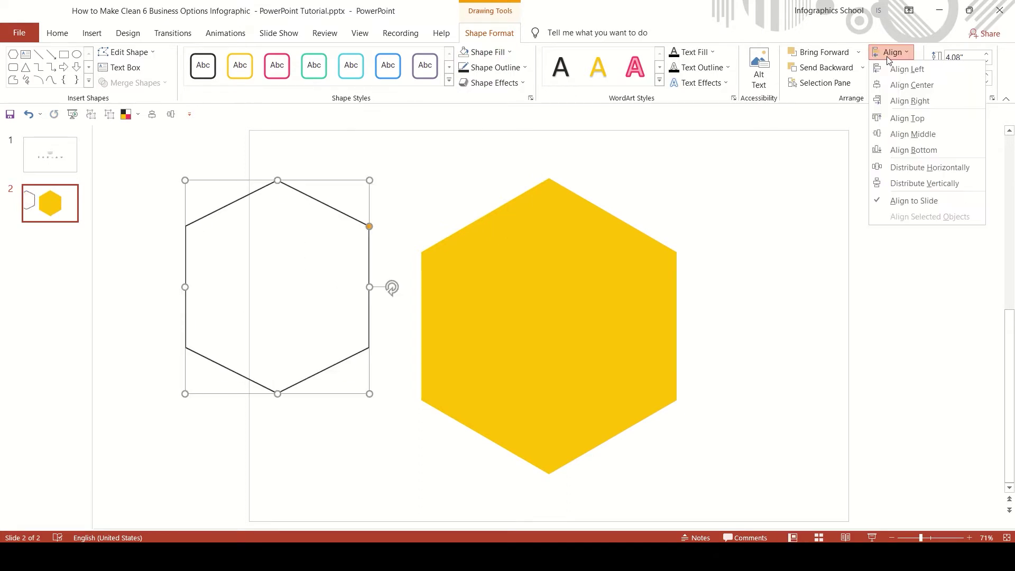
click(912, 85)
click(892, 52)
click(913, 134)
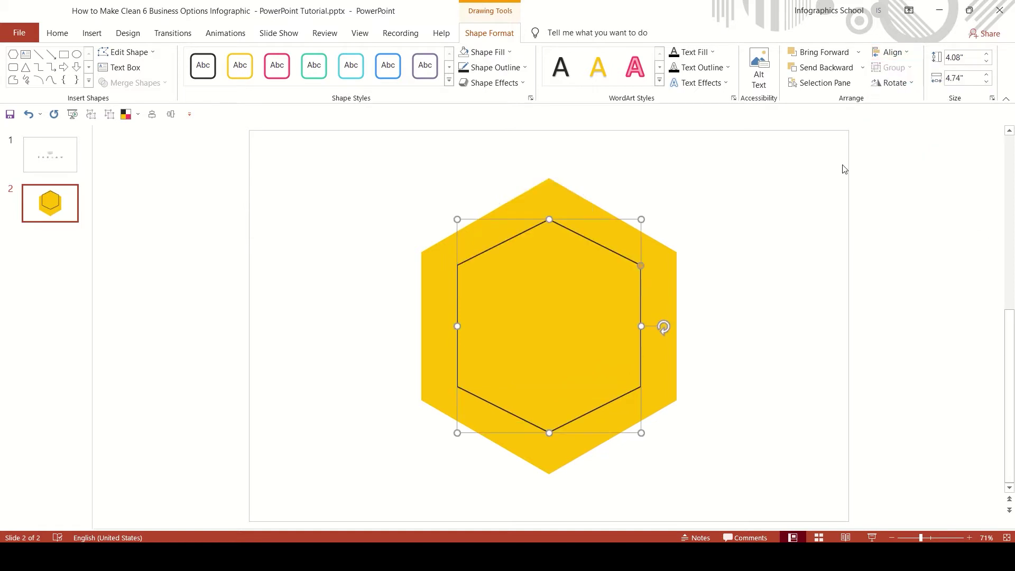
ctrl+scroll(682, 216, up, 1)
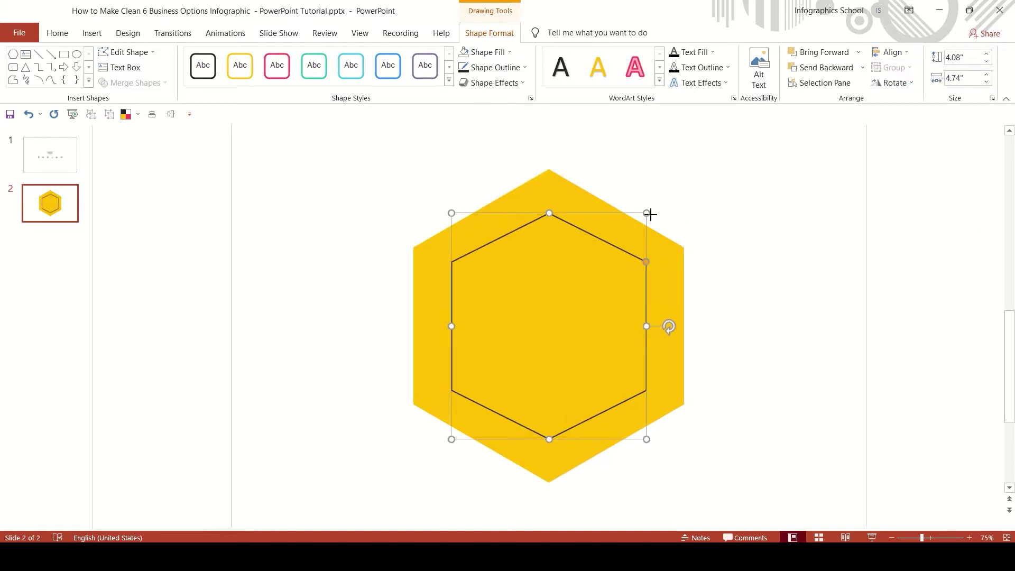
mouse_move(650, 214)
mouse_down()
mouse_move(684, 206)
mouse_move(684, 220)
mouse_up()
click(687, 236)
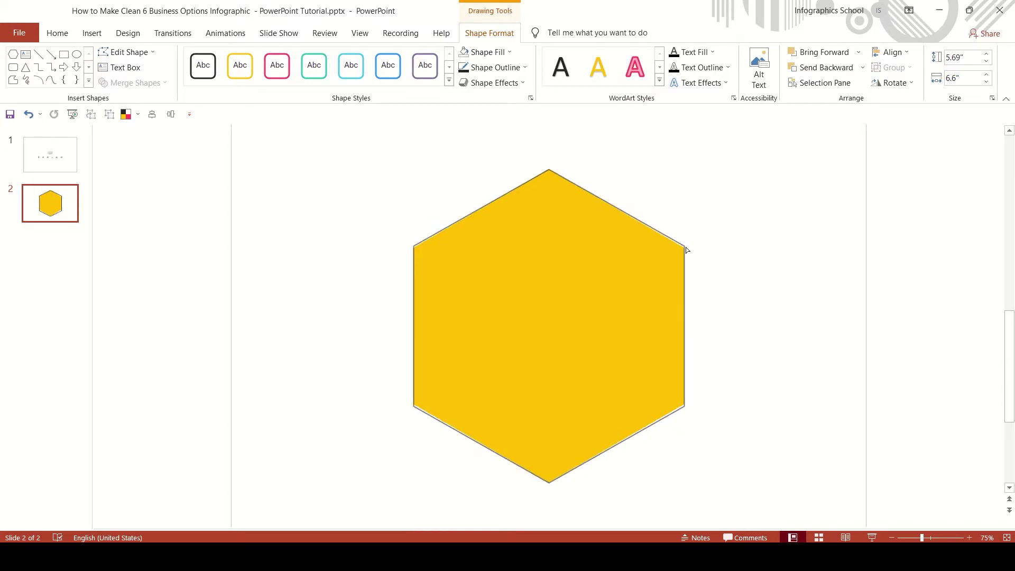
Delete the merged hexagon and give the new hexagon a yellow fill with no outline.
click(608, 280)
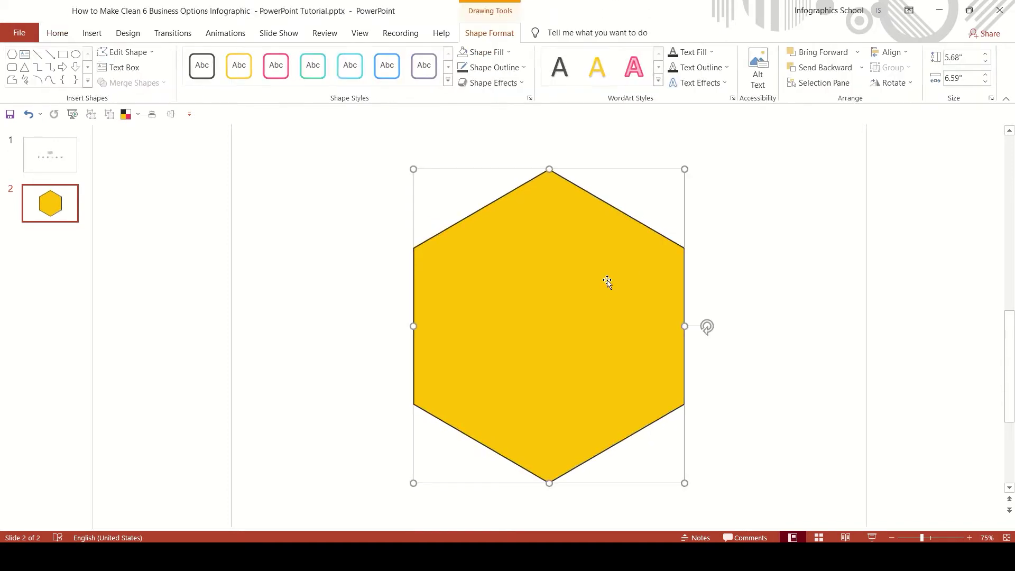
key(Delete)
scroll(647, 200, down, 1)
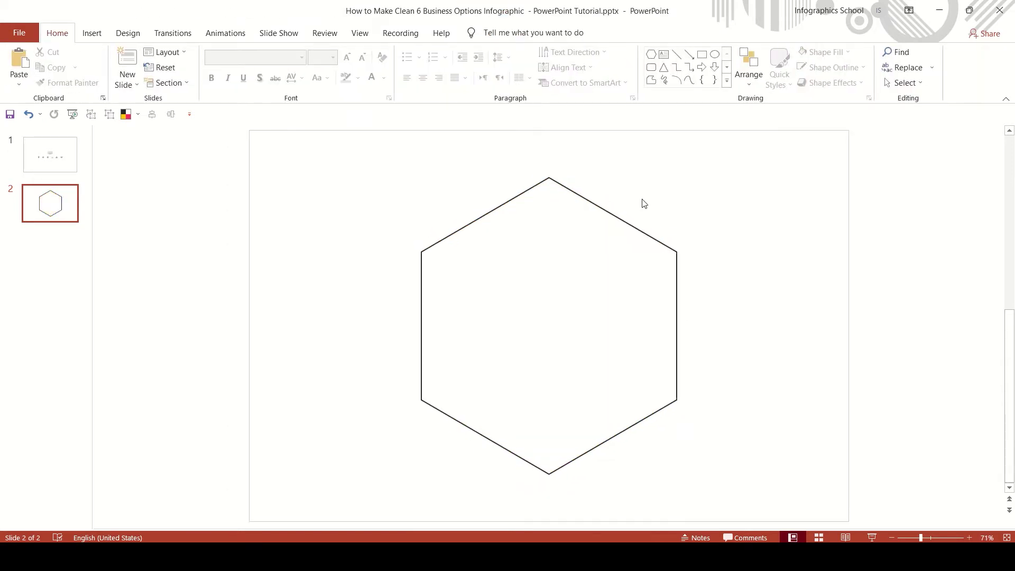
click(637, 224)
click(489, 38)
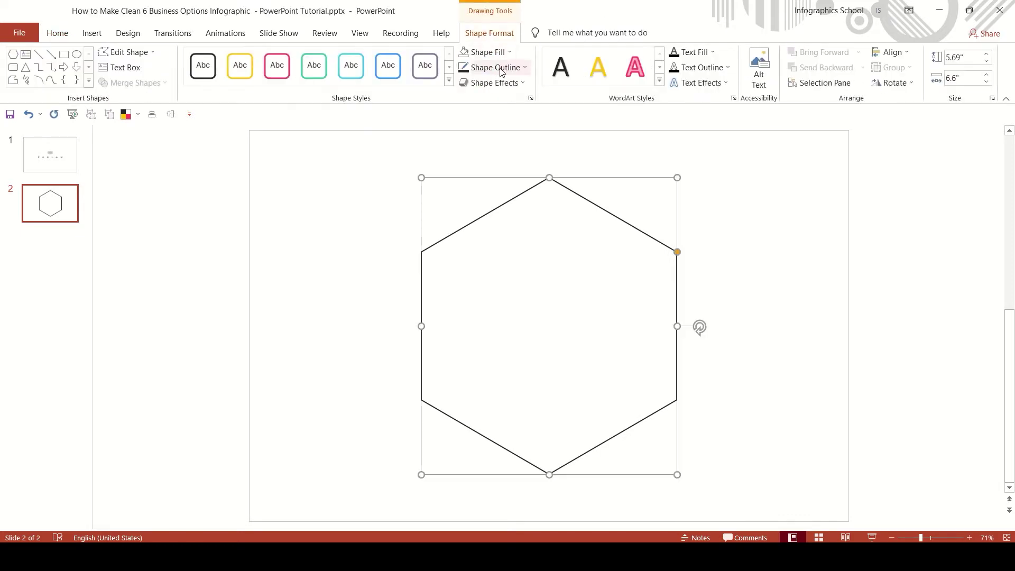
click(509, 51)
click(505, 82)
click(497, 67)
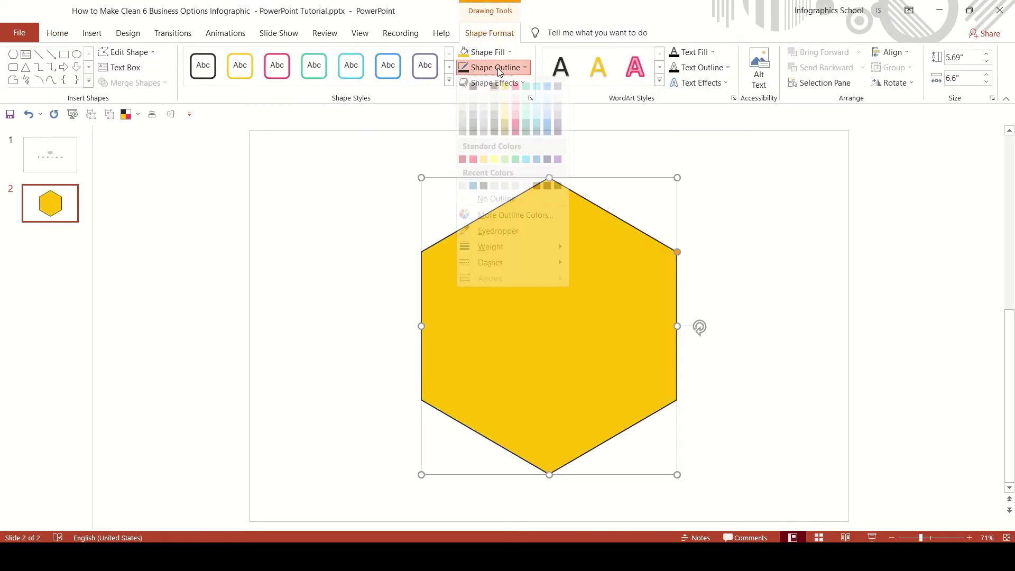
click(521, 210)
click(268, 194)
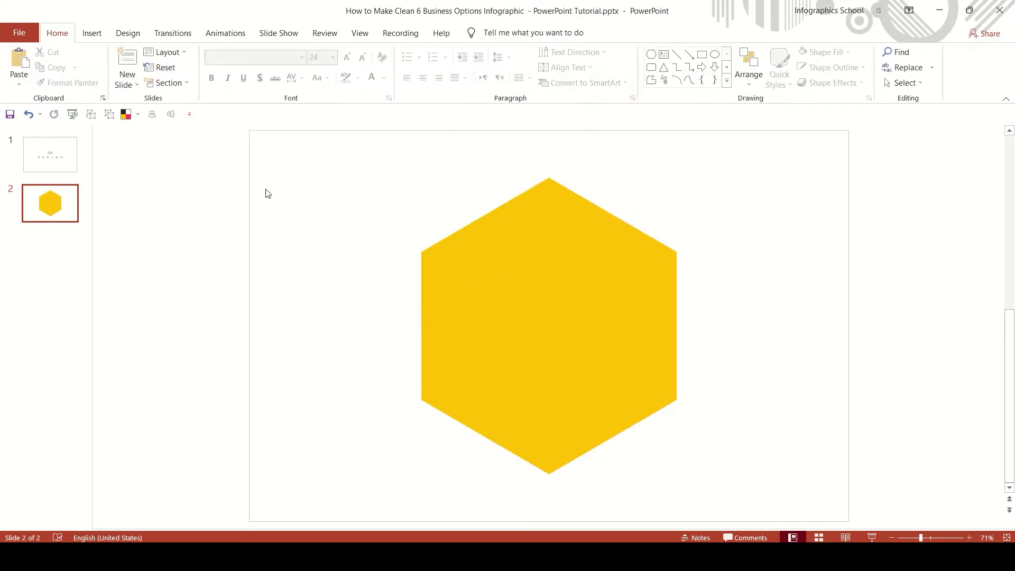
click(98, 33)
Draw a circle on the slide and enlarge it to 10.23 inches.
click(209, 79)
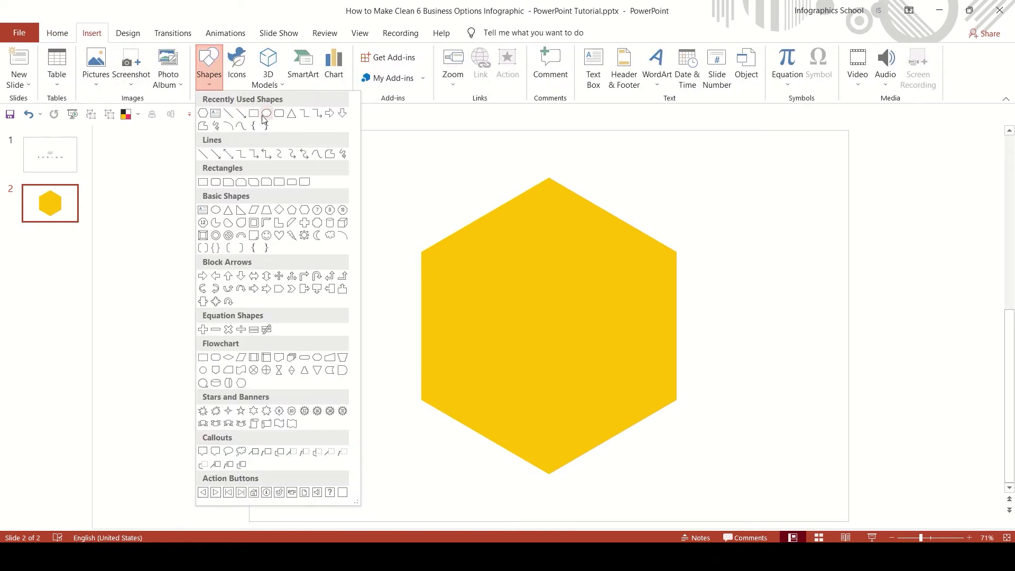
click(262, 117)
drag(175, 172, 280, 278)
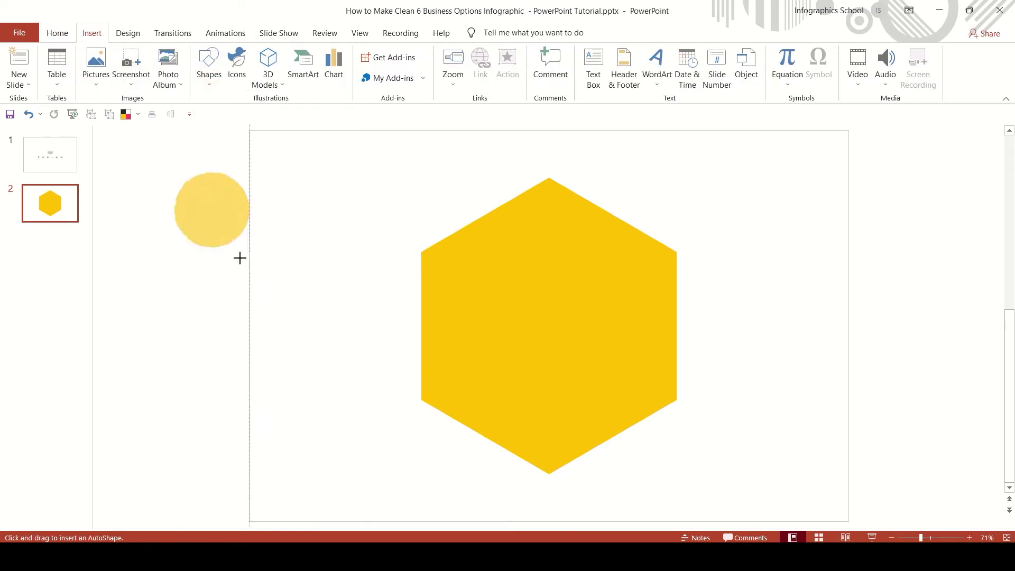
shift+click(457, 272)
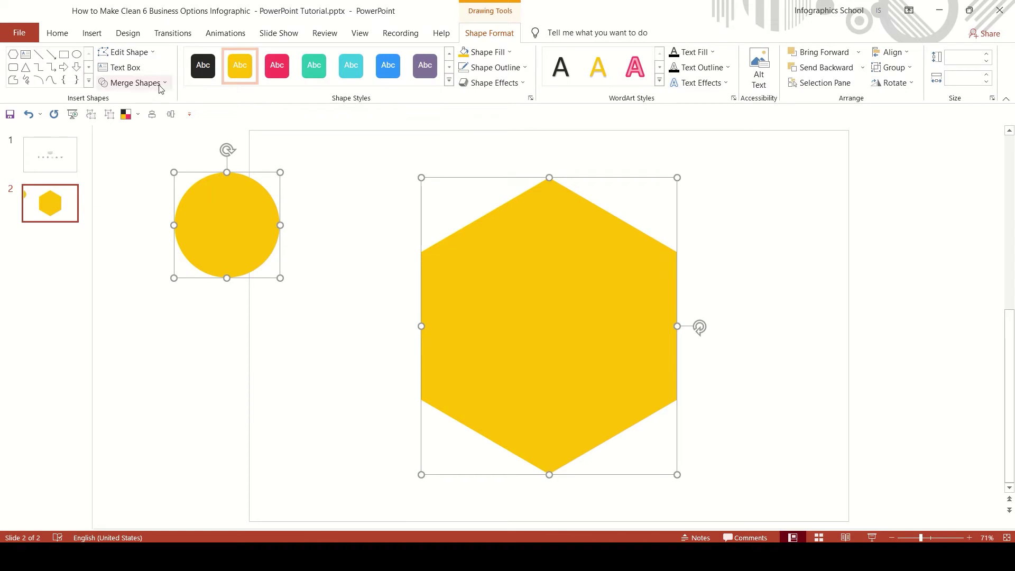
click(132, 83)
click(357, 188)
click(222, 208)
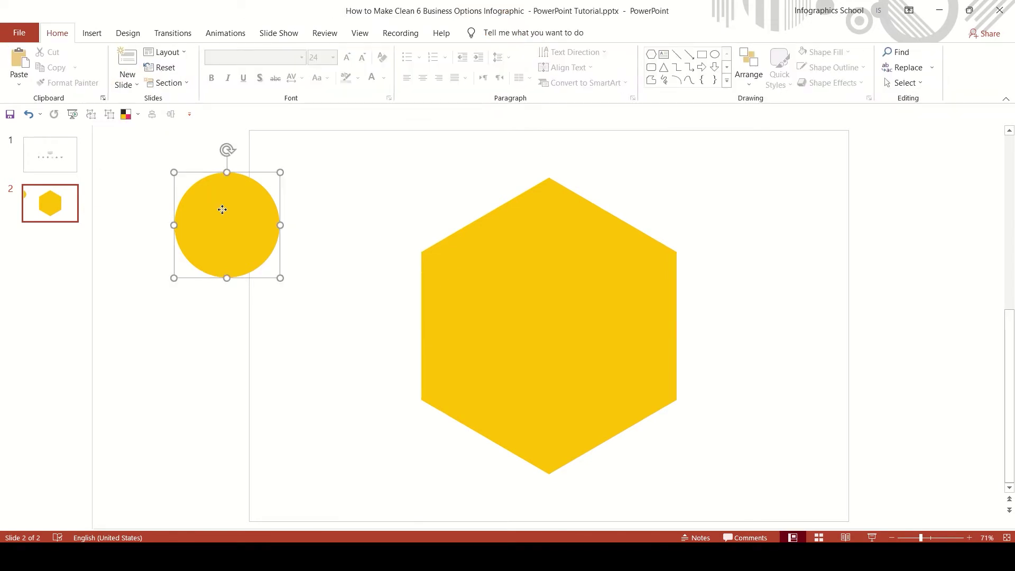
scroll(256, 195, down, 4)
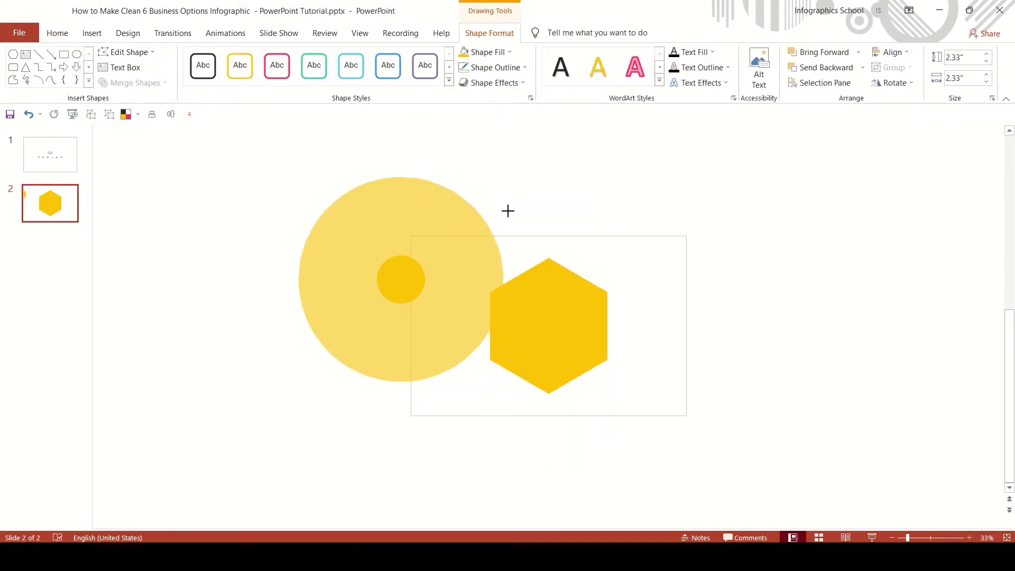
Centre the circle on the slide, with no fill and a black outline.
click(889, 53)
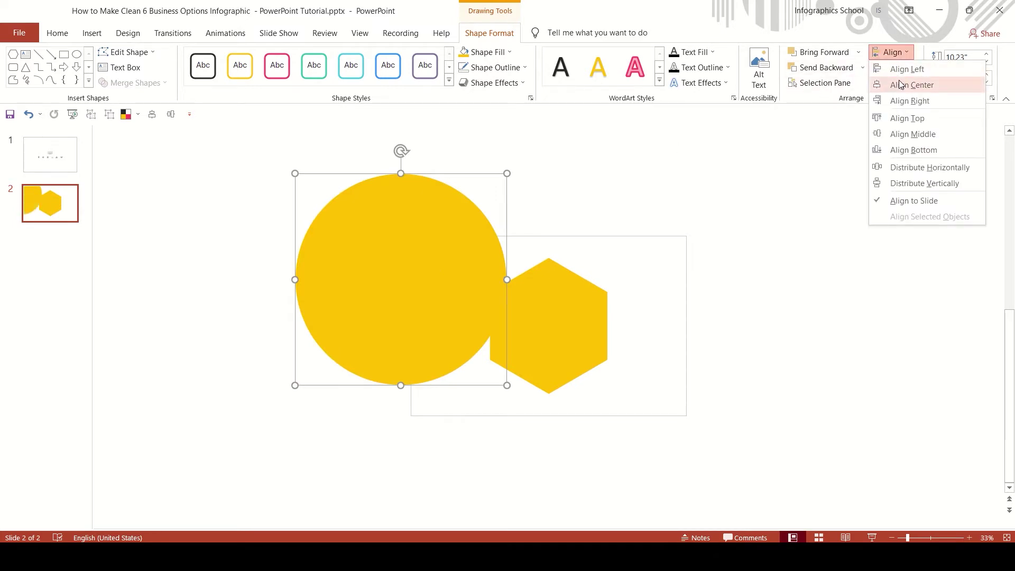
click(912, 83)
click(892, 52)
click(914, 135)
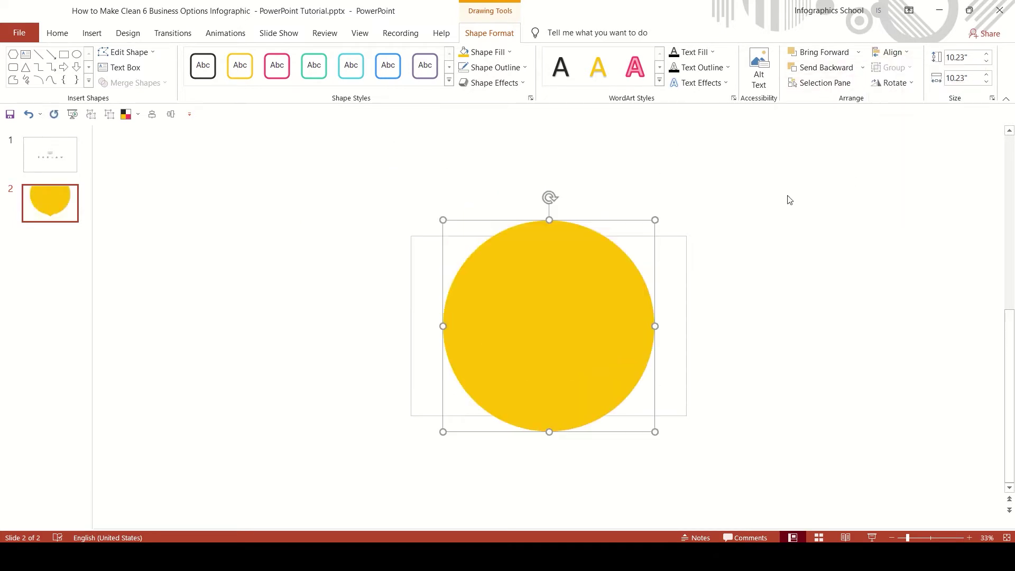
click(525, 67)
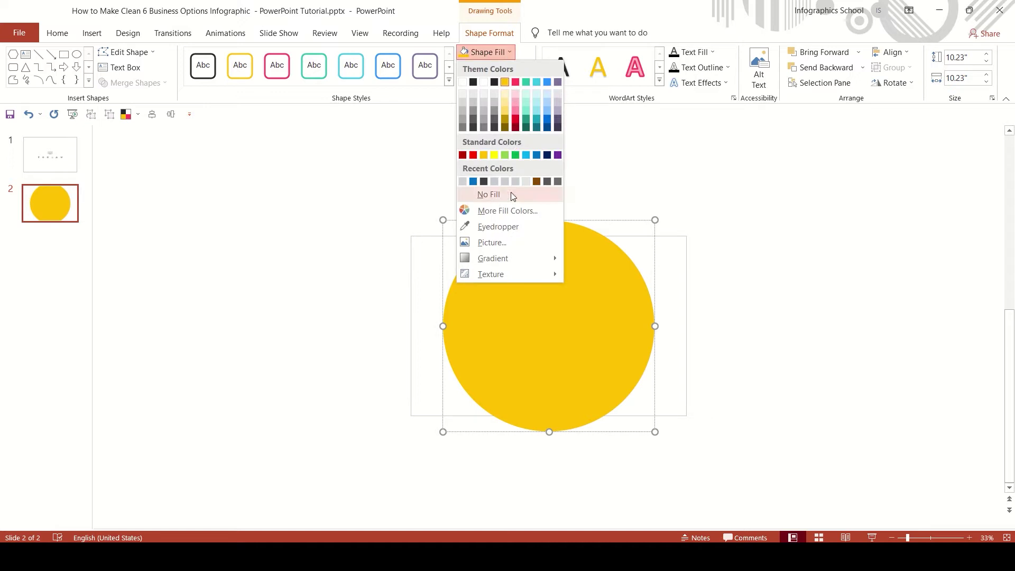
click(513, 196)
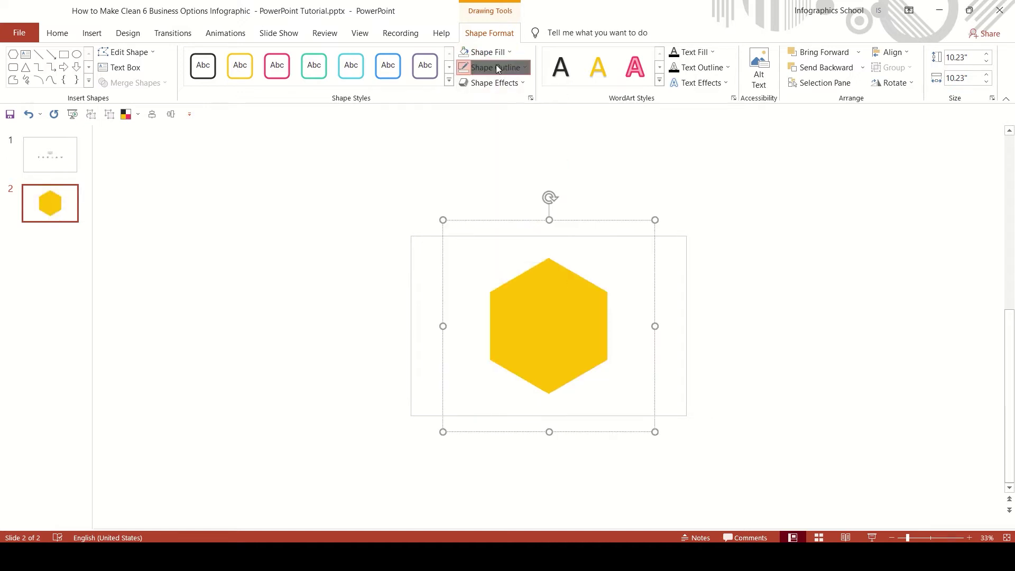
click(496, 68)
click(476, 98)
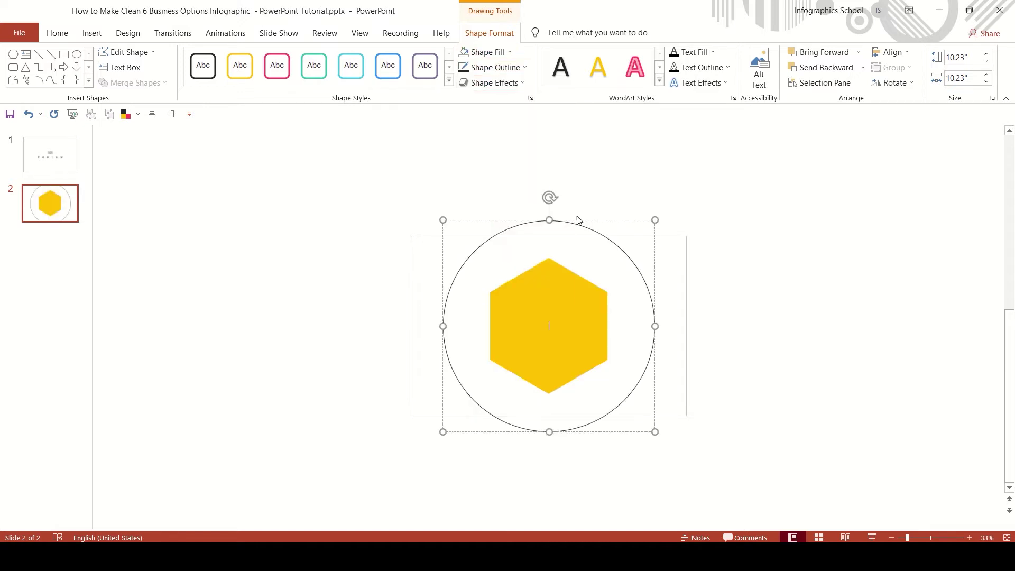
scroll(609, 218, up, 3)
click(656, 206)
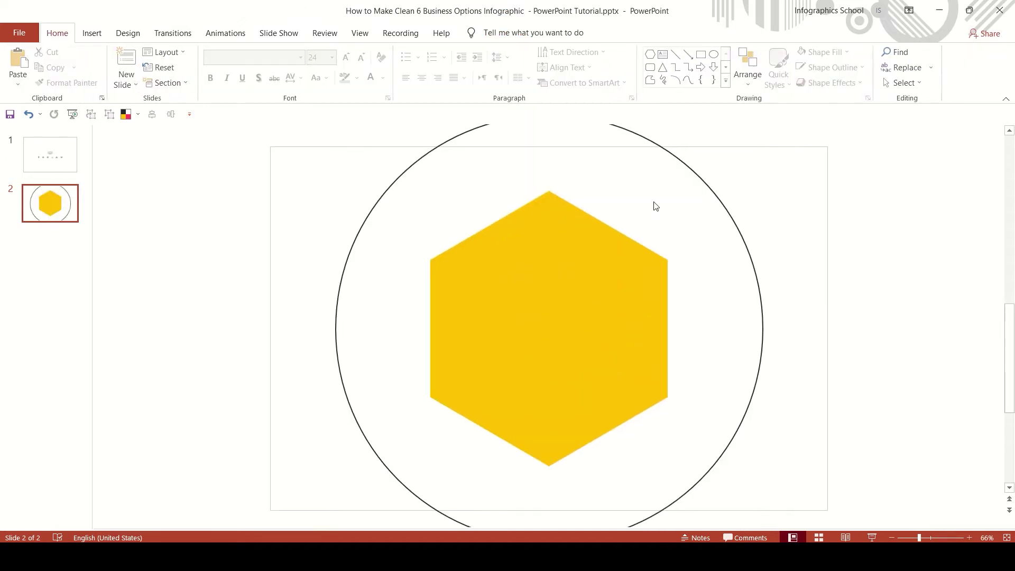
Enlarge the hexagon and make it a dark outline with no fill.
click(612, 258)
drag(663, 193, 683, 190)
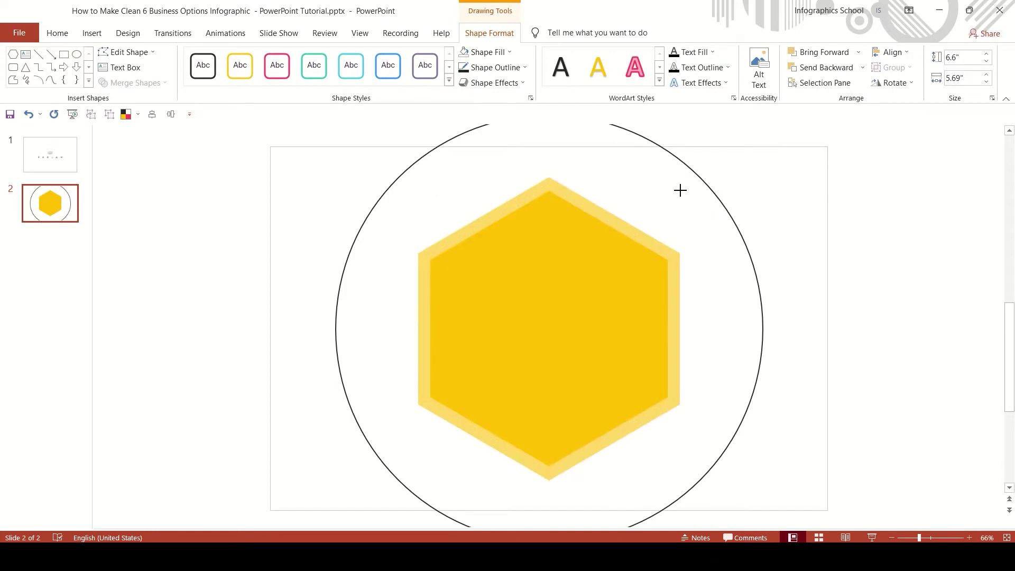
drag(683, 190, 683, 191)
click(729, 186)
click(605, 226)
click(492, 67)
click(486, 52)
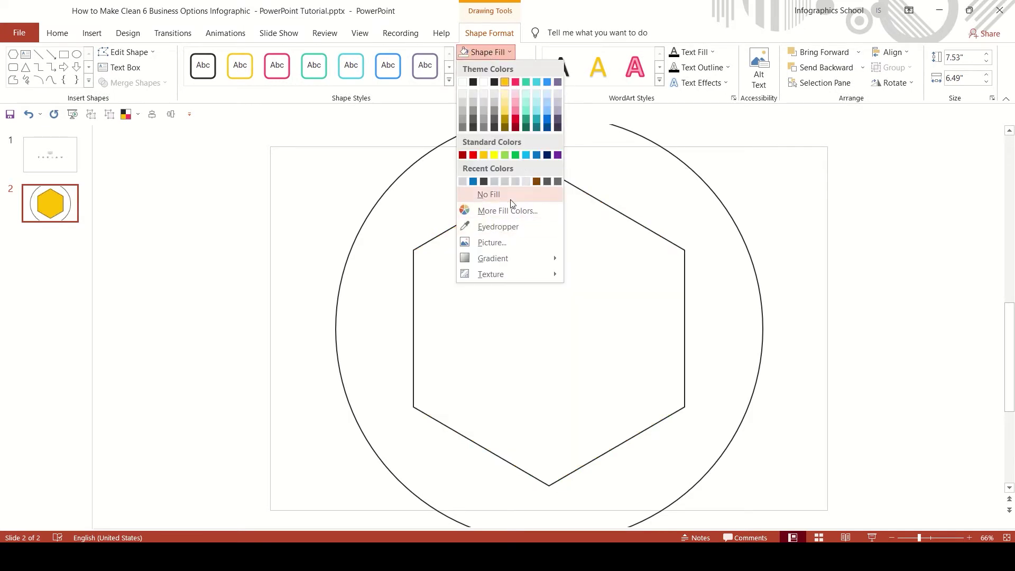
click(488, 194)
Copy the hexagon, shrinking the copy to about 2.04 inches just below the top point.
drag(580, 201, 583, 210)
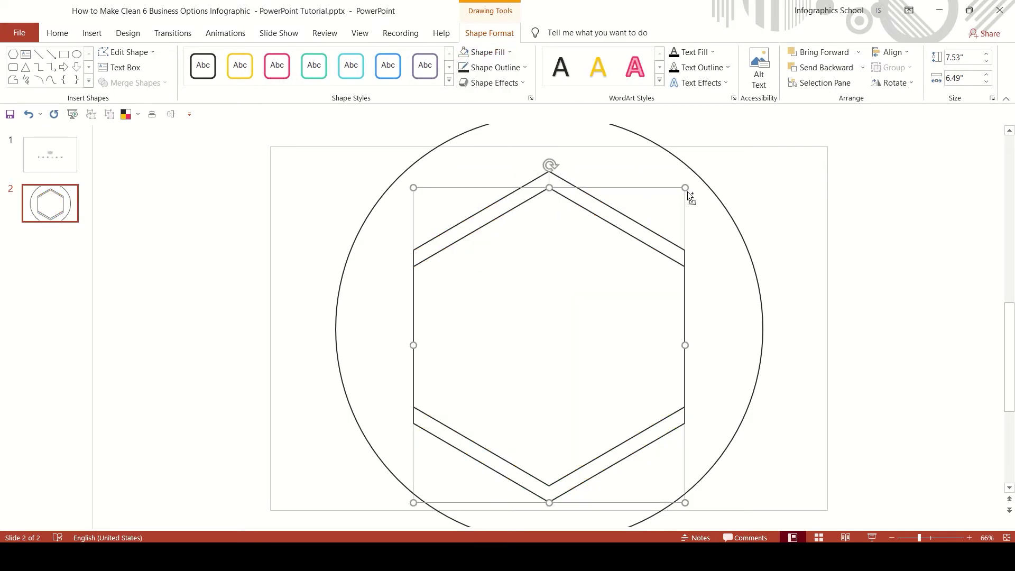
mouse_move(686, 189)
mouse_down()
mouse_move(613, 271)
mouse_move(580, 244)
mouse_move(580, 206)
mouse_move(584, 220)
mouse_move(570, 198)
mouse_up()
scroll(570, 198, up, 6)
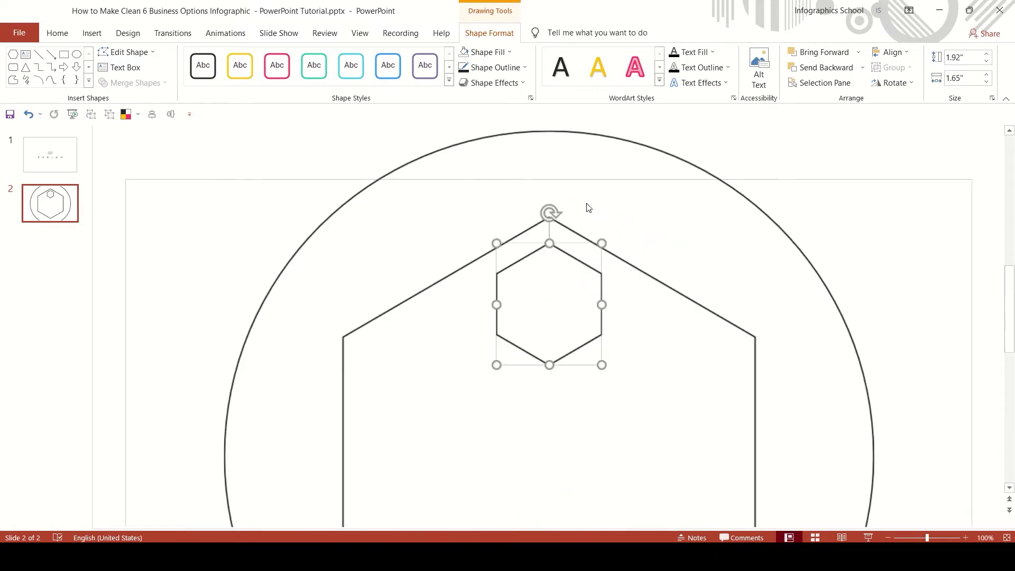
drag(616, 248, 619, 245)
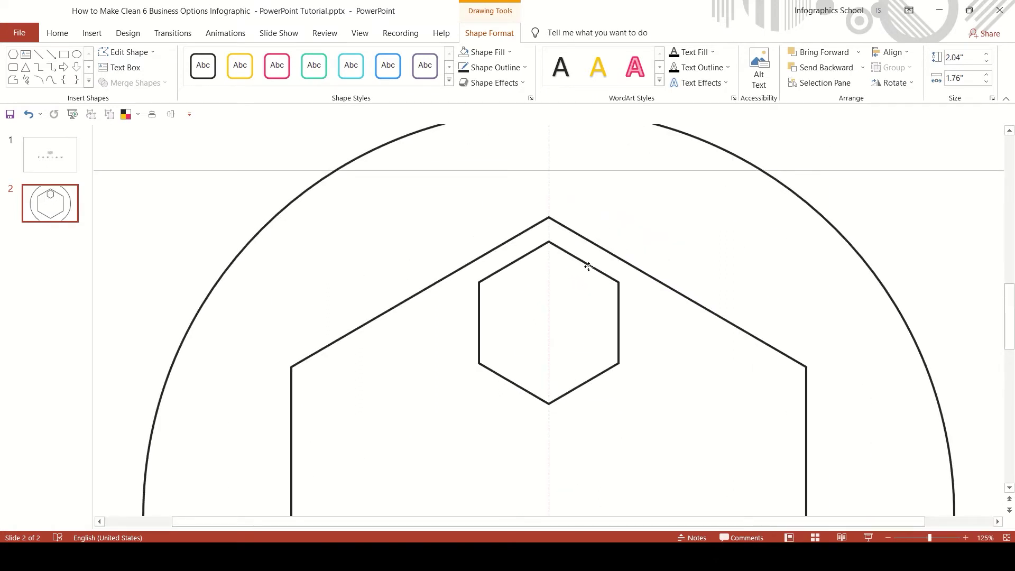
Resize the inner hexagon to 2.23 x 1.92 inches and fill it solid yellow with no outline.
drag(620, 244, 596, 268)
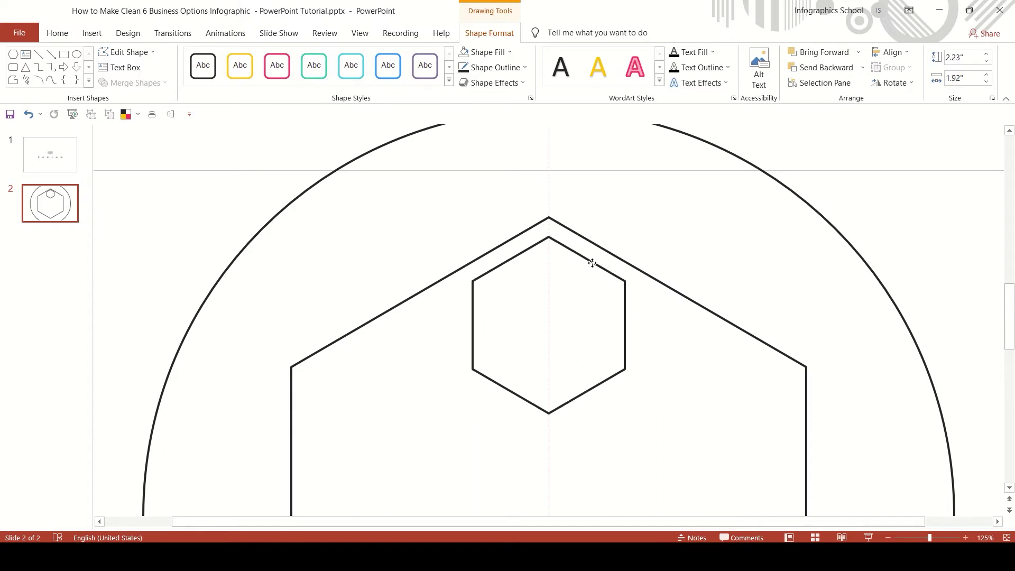
click(494, 68)
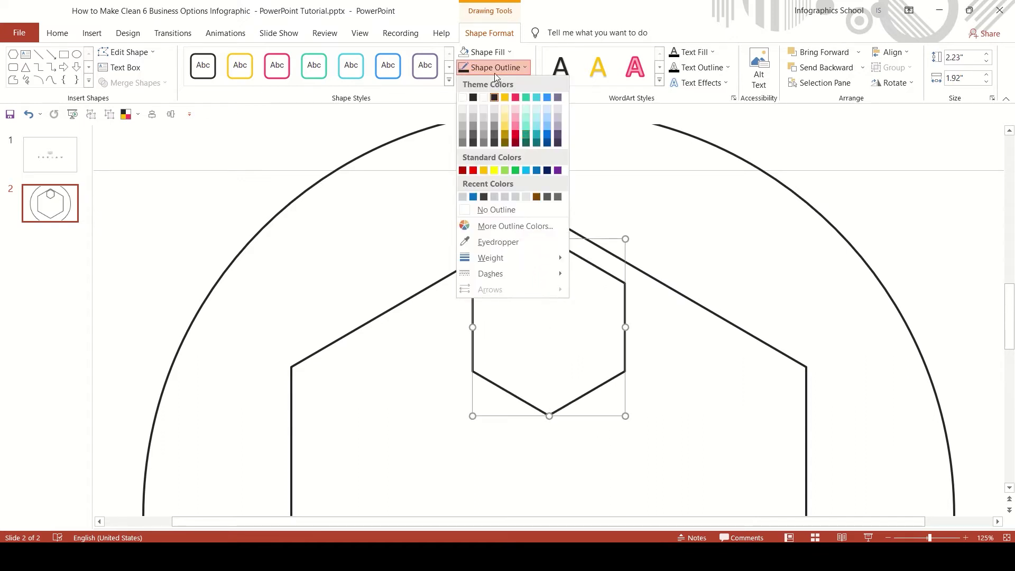
click(492, 211)
click(487, 52)
click(498, 91)
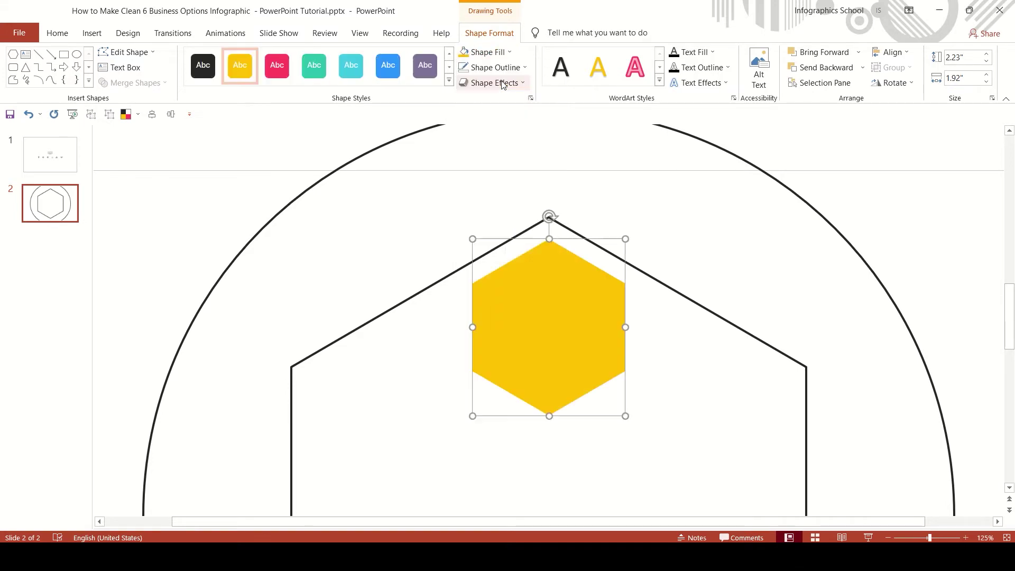
click(641, 204)
click(91, 33)
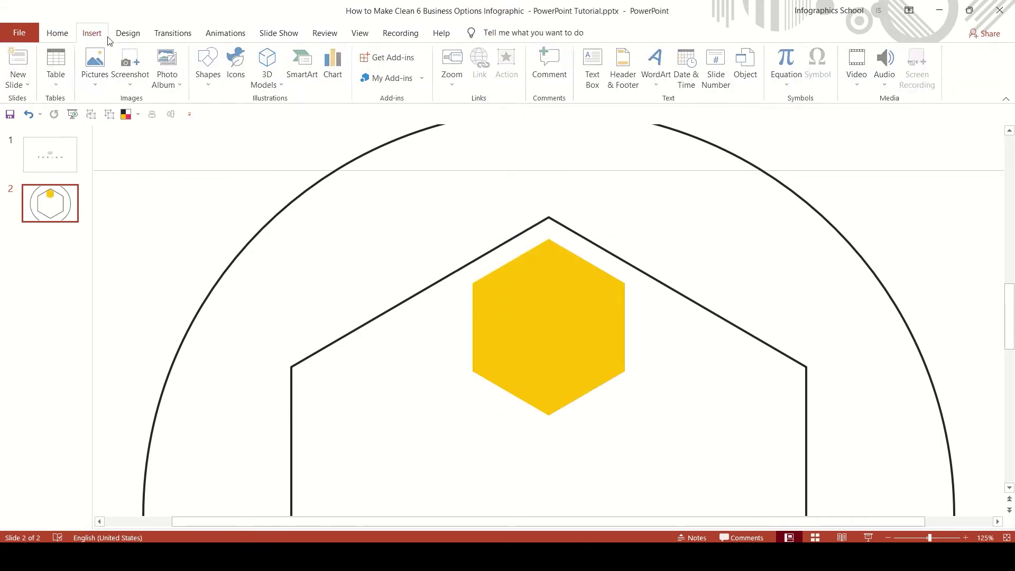
Draw a small triangle pointing right and align it vertically middle with the inner hexagon.
click(208, 66)
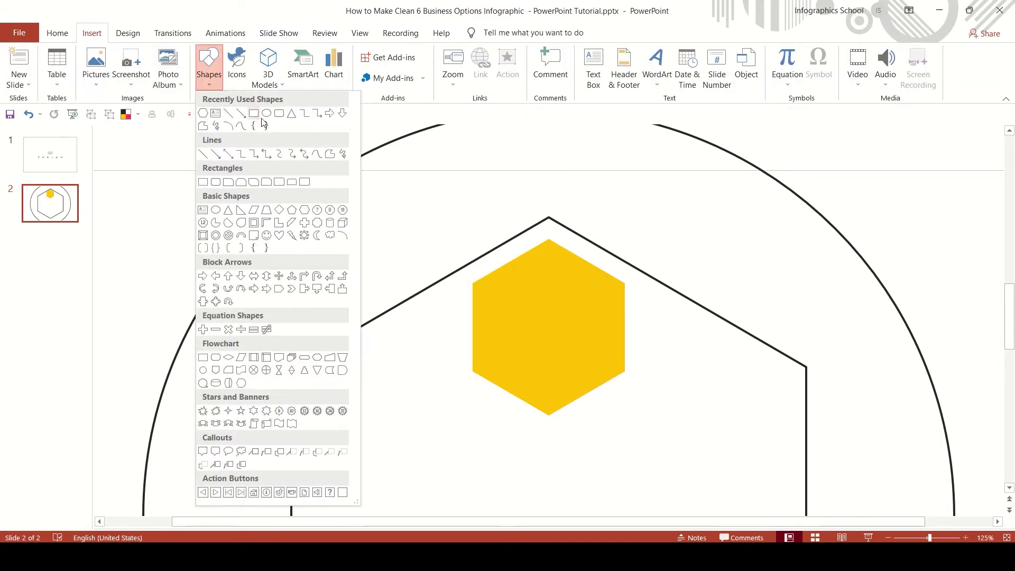
click(239, 210)
drag(677, 346, 689, 328)
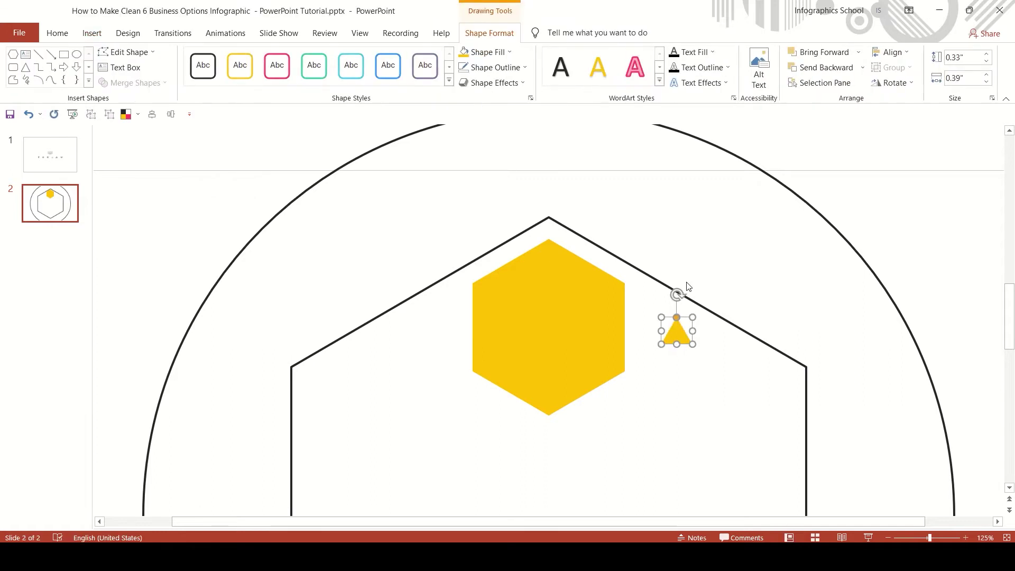
drag(678, 291, 699, 305)
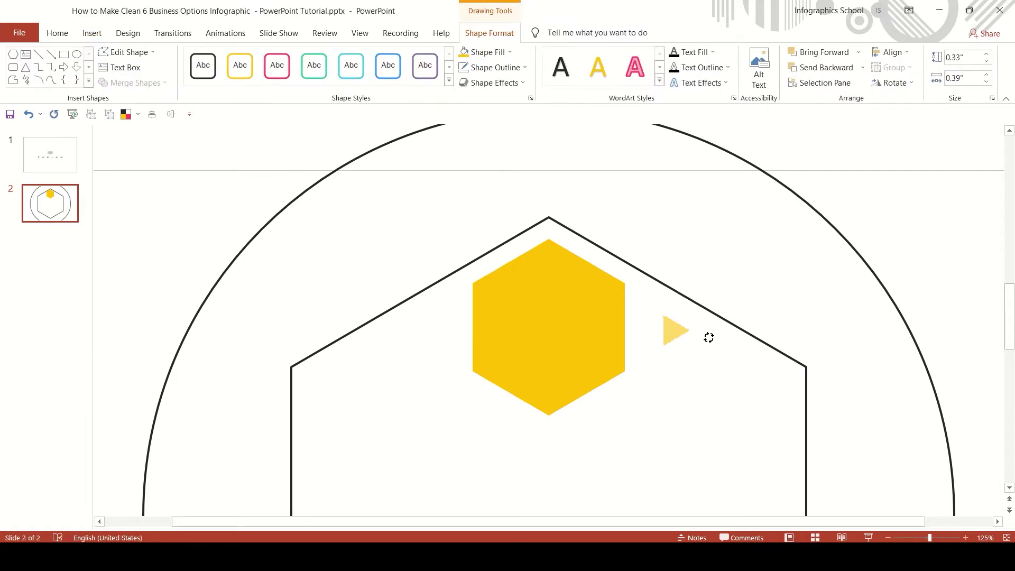
shift+click(606, 327)
click(893, 51)
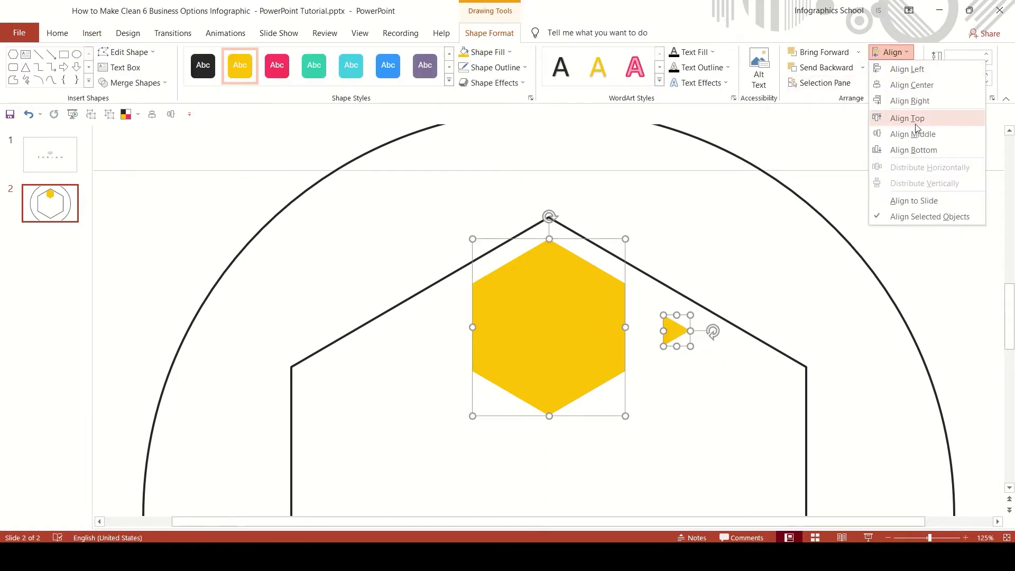
click(913, 134)
click(679, 316)
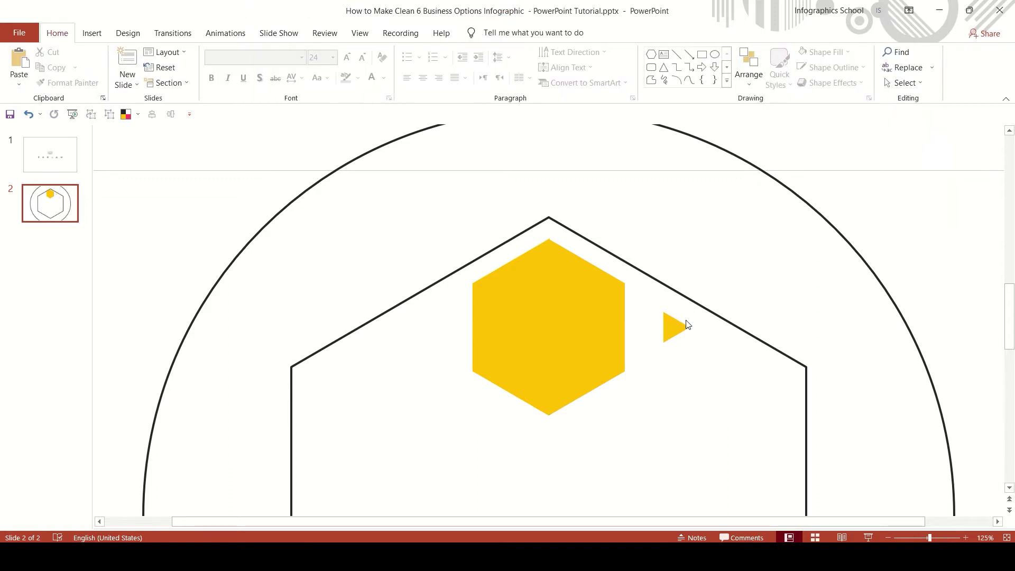
Nudge the triangle left and stretch it toward the outer hexagon's edge.
click(659, 332)
key(Left)
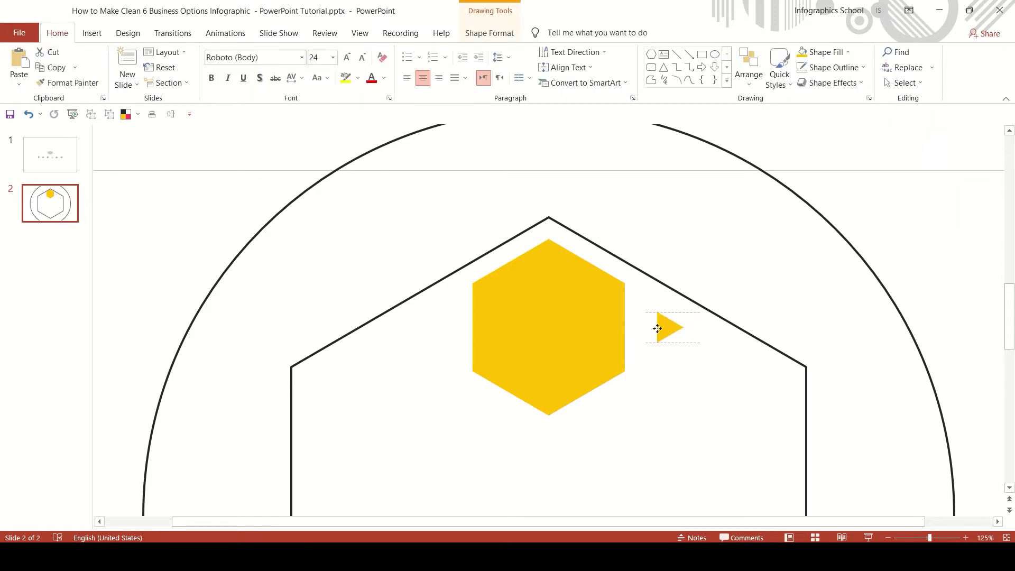
drag(671, 313, 698, 311)
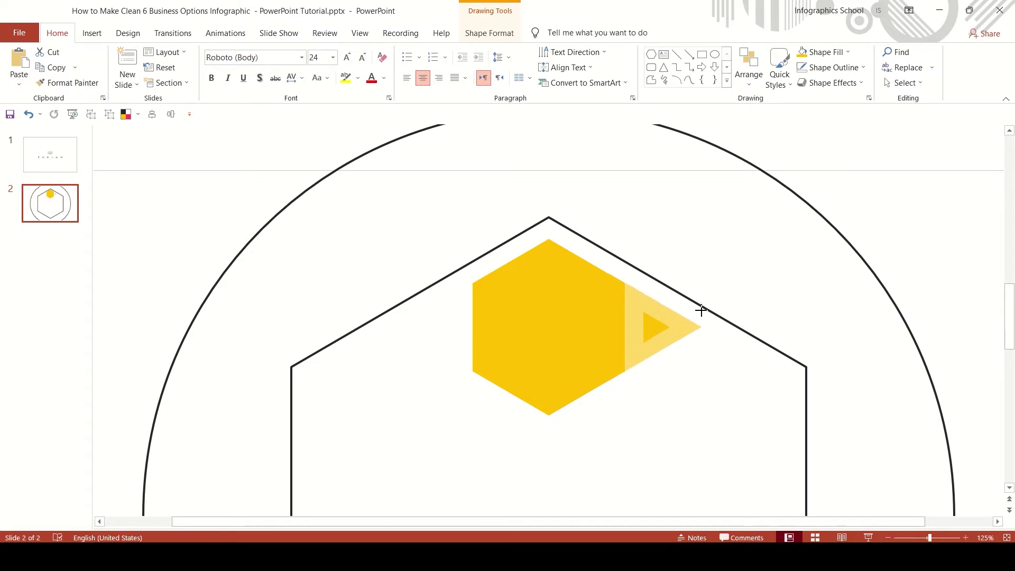
drag(700, 311, 700, 311)
click(726, 288)
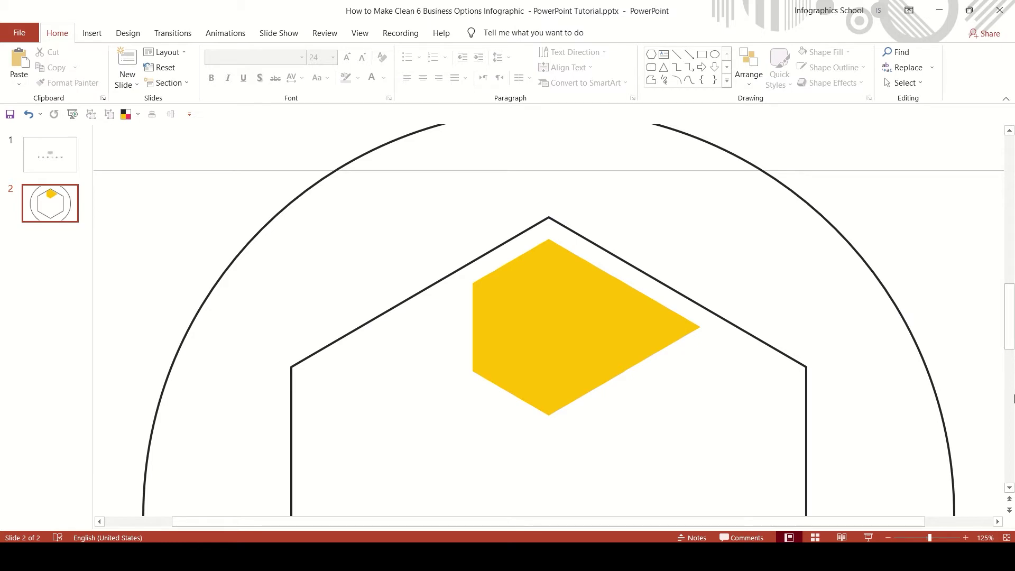
Zoom in and fine-tune the triangle's size.
click(662, 332)
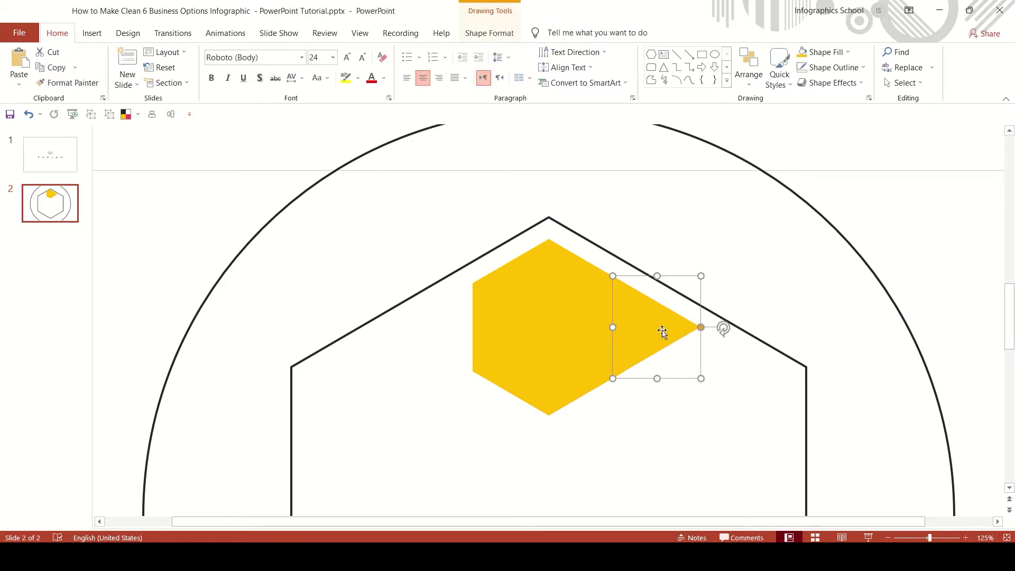
scroll(662, 330, up, 5)
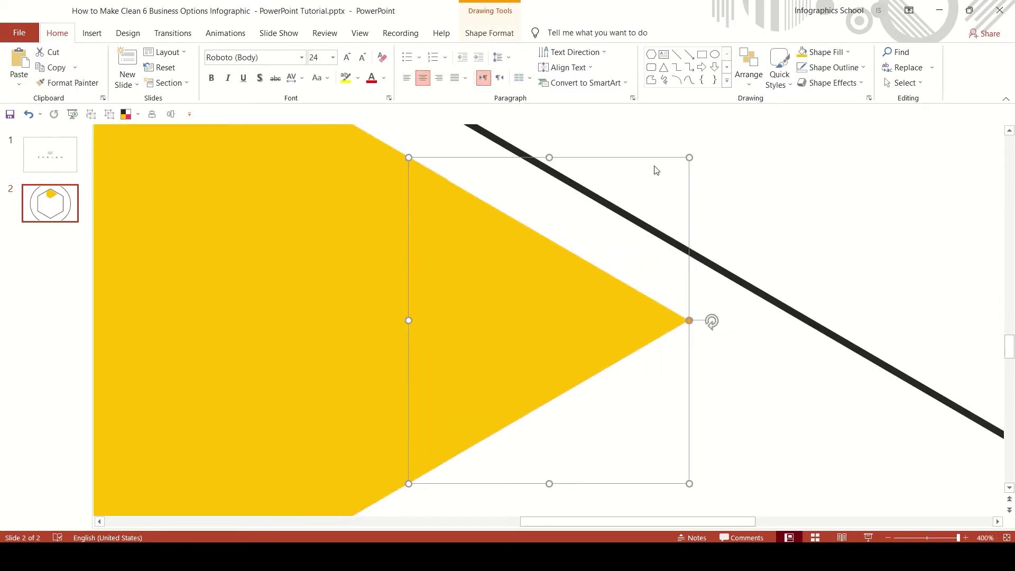
drag(690, 157, 691, 157)
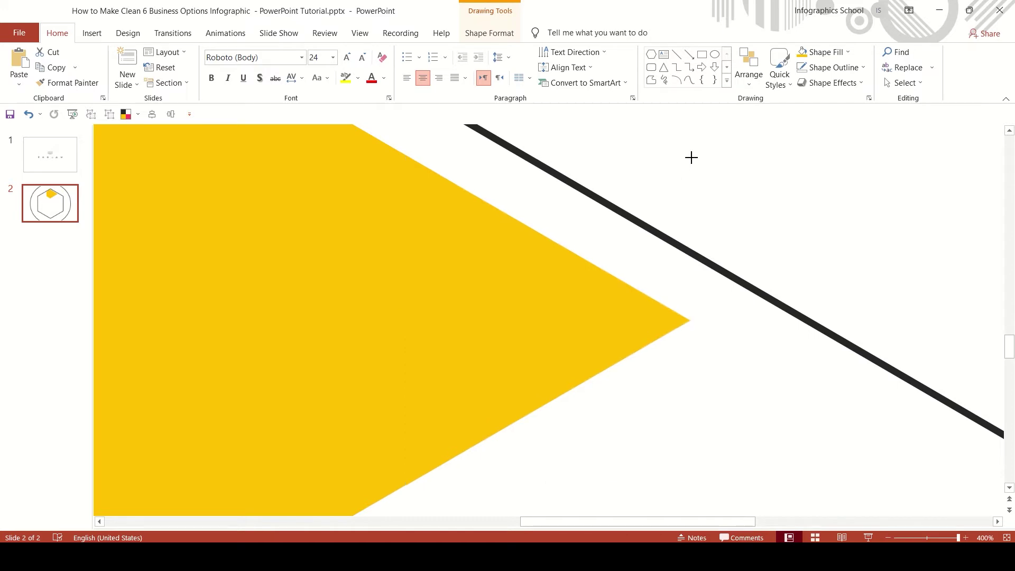
click(694, 178)
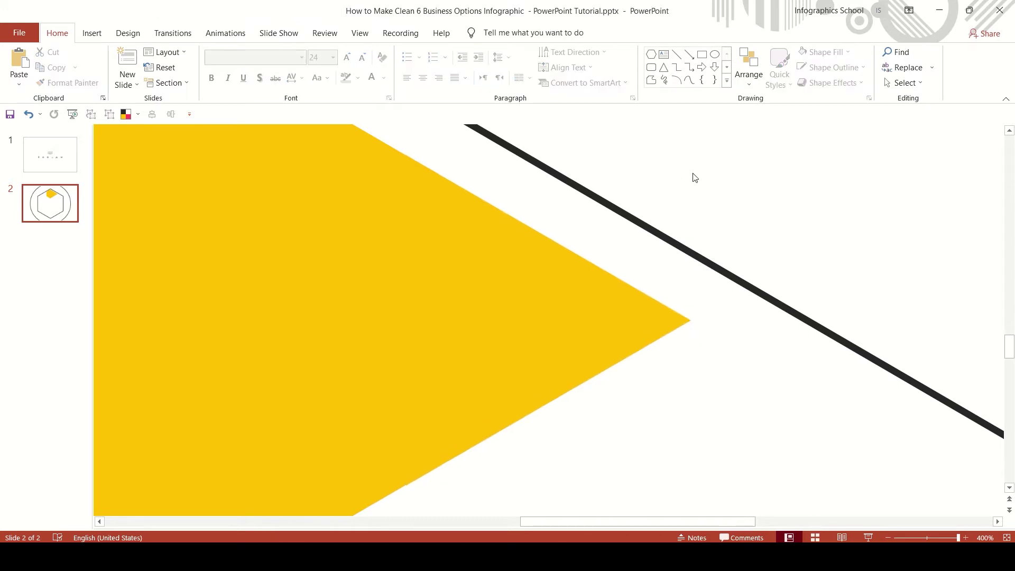
Pull the triangle's left edge to the hexagon's right side, then select both shapes.
click(572, 269)
scroll(534, 220, down, 3)
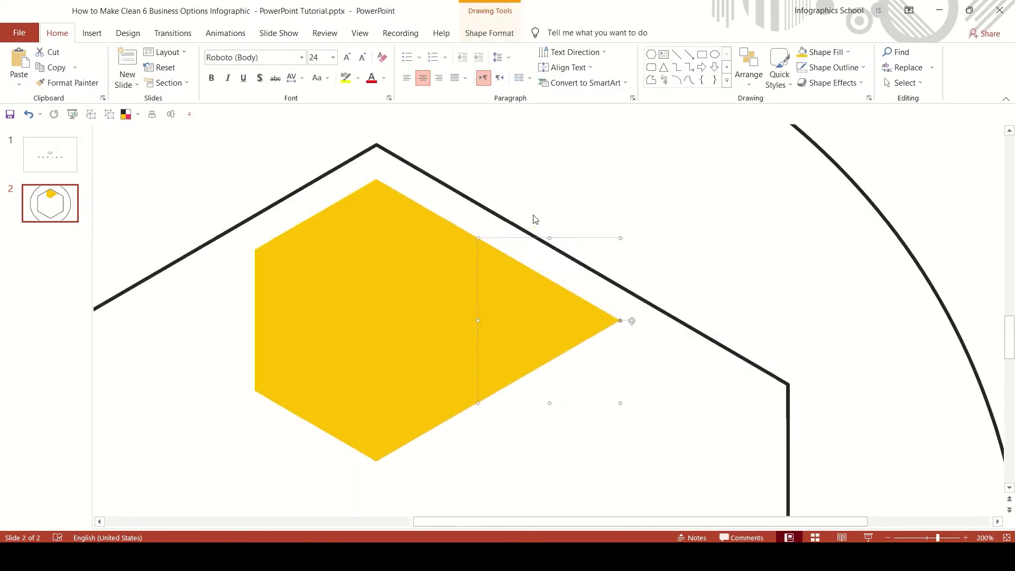
click(423, 236)
click(545, 308)
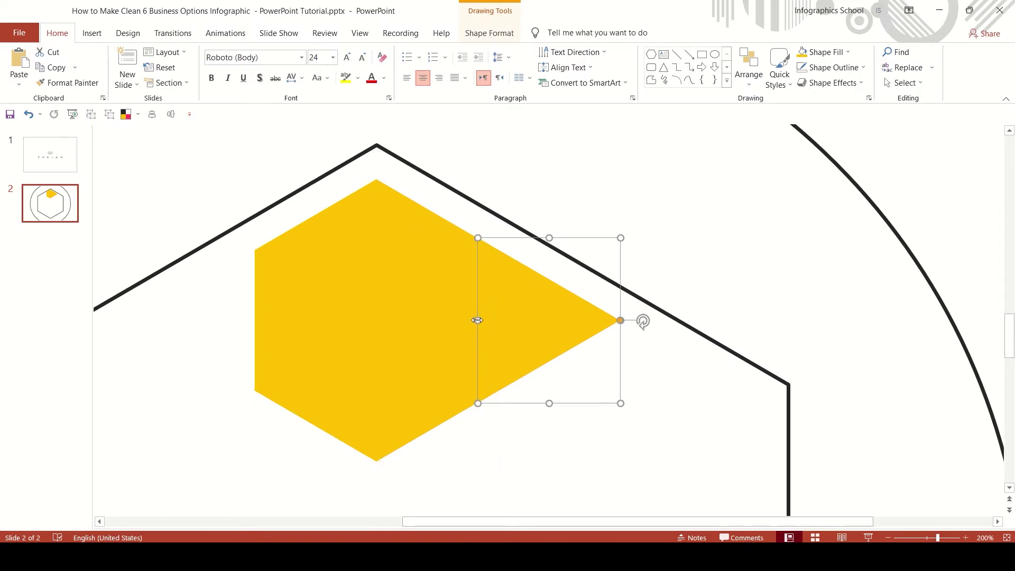
drag(477, 320, 481, 321)
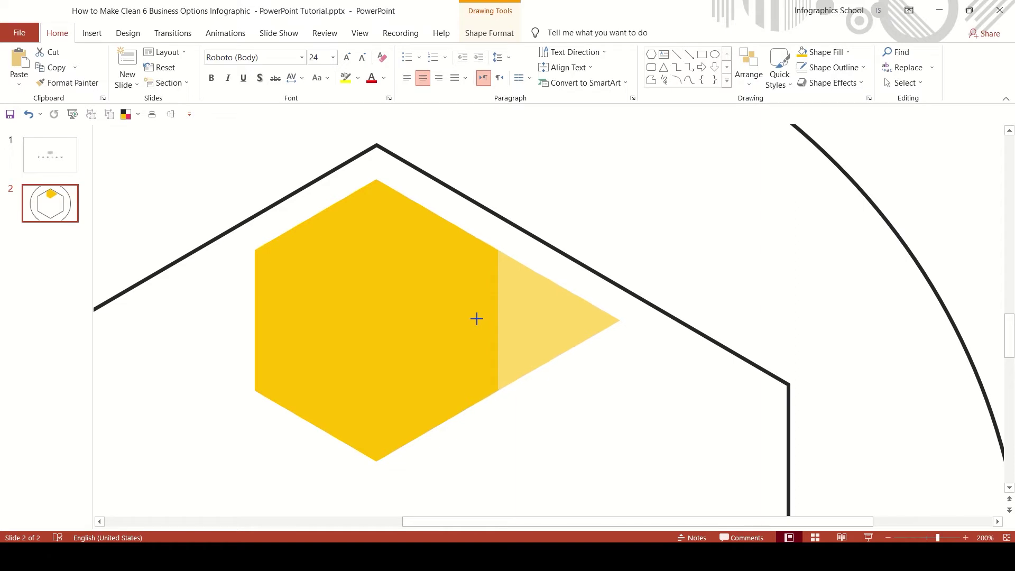
drag(477, 318, 477, 321)
click(410, 250)
shift+click(560, 302)
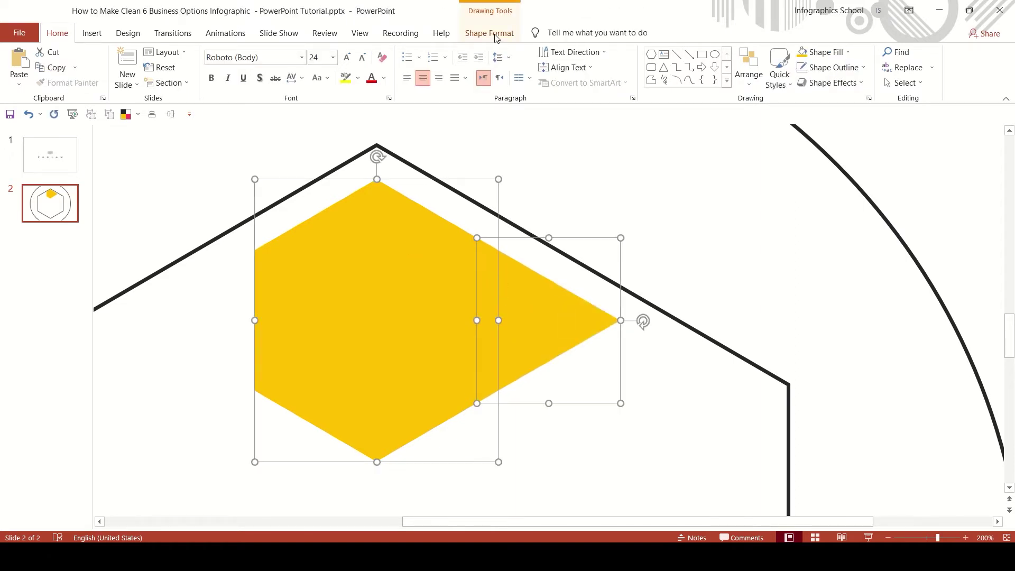
Union the hexagon and triangle and give the result a light grey 4½ pt outline.
click(489, 33)
click(132, 82)
click(133, 101)
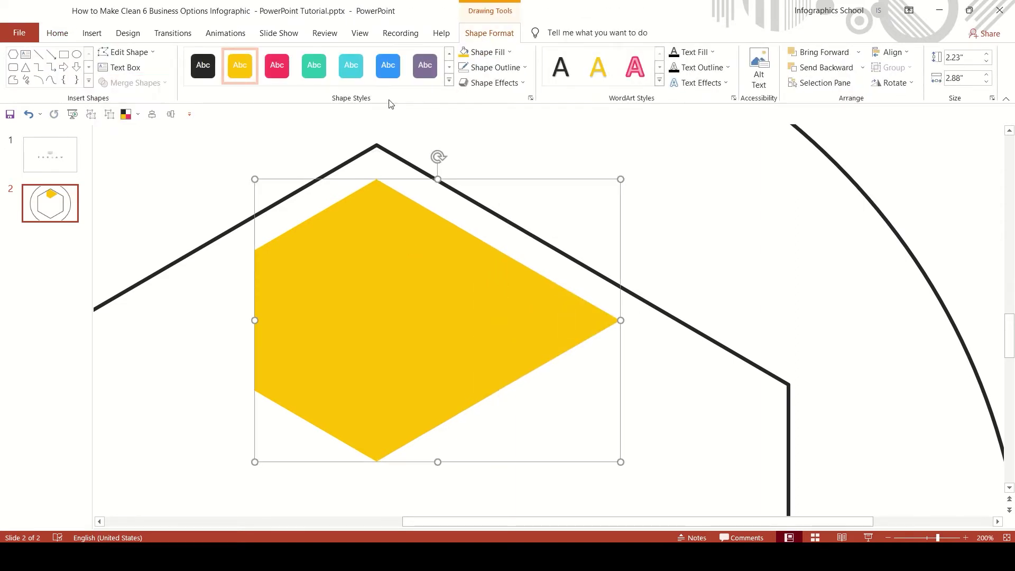
click(484, 82)
click(494, 68)
click(461, 110)
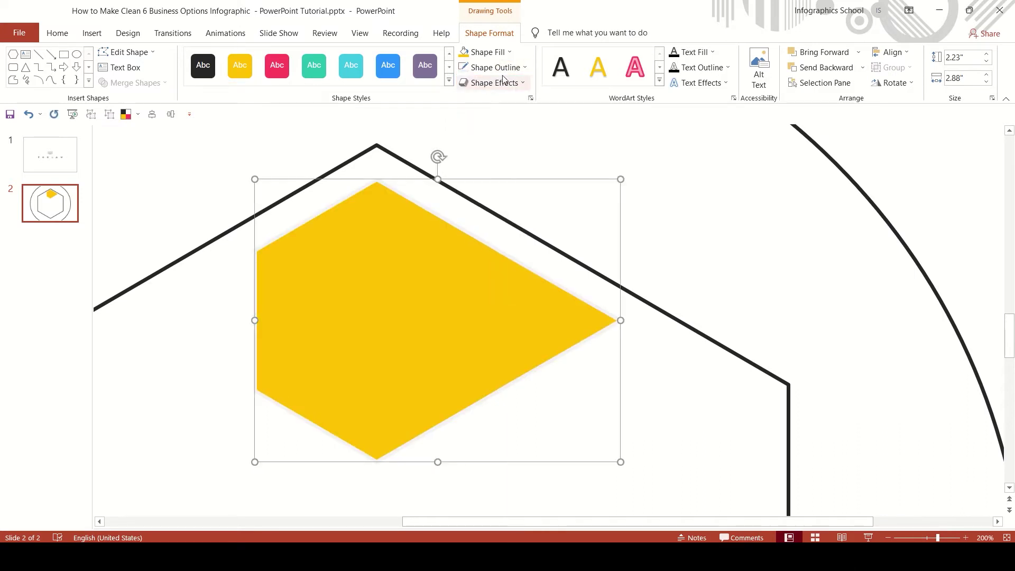
click(496, 67)
mouse_move(490, 258)
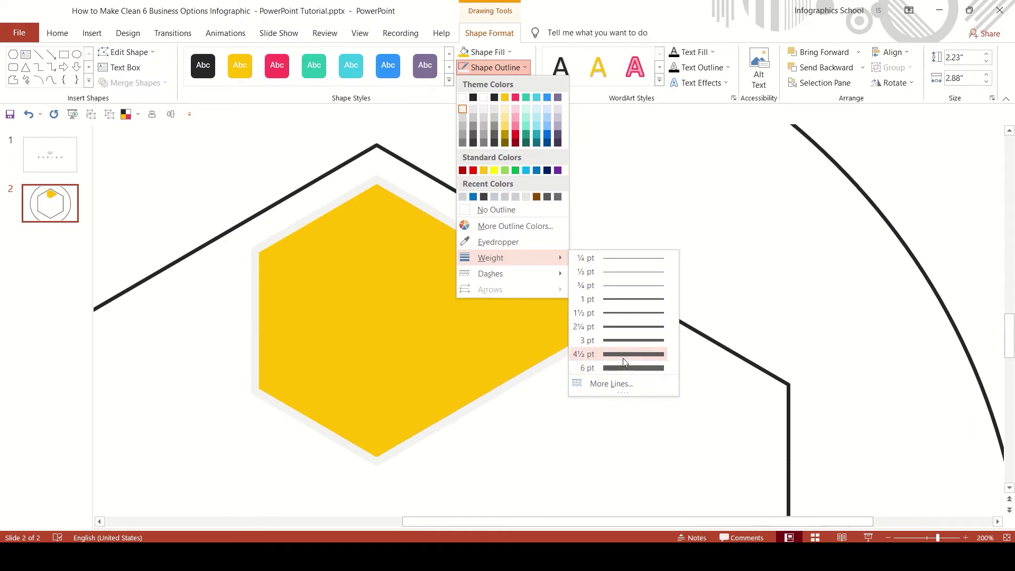
click(623, 353)
Set the merged shape's line cap type to Square in Format Shape.
right_click(445, 260)
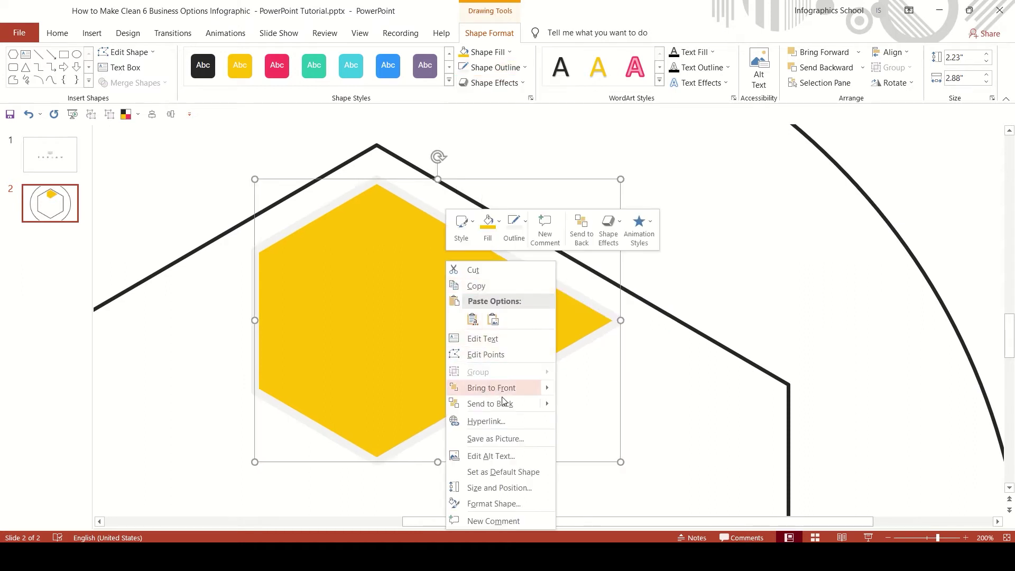
click(521, 499)
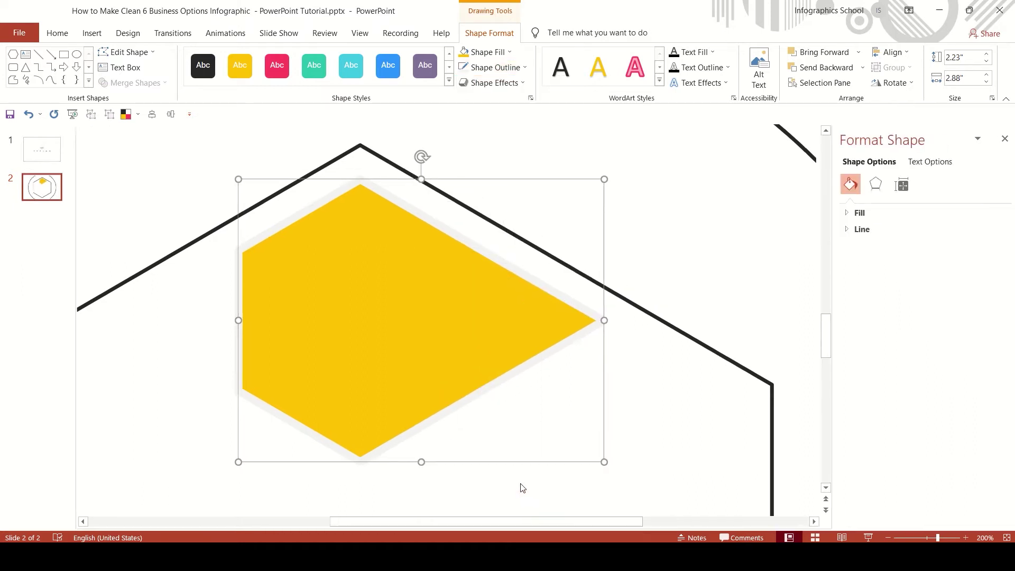
click(862, 229)
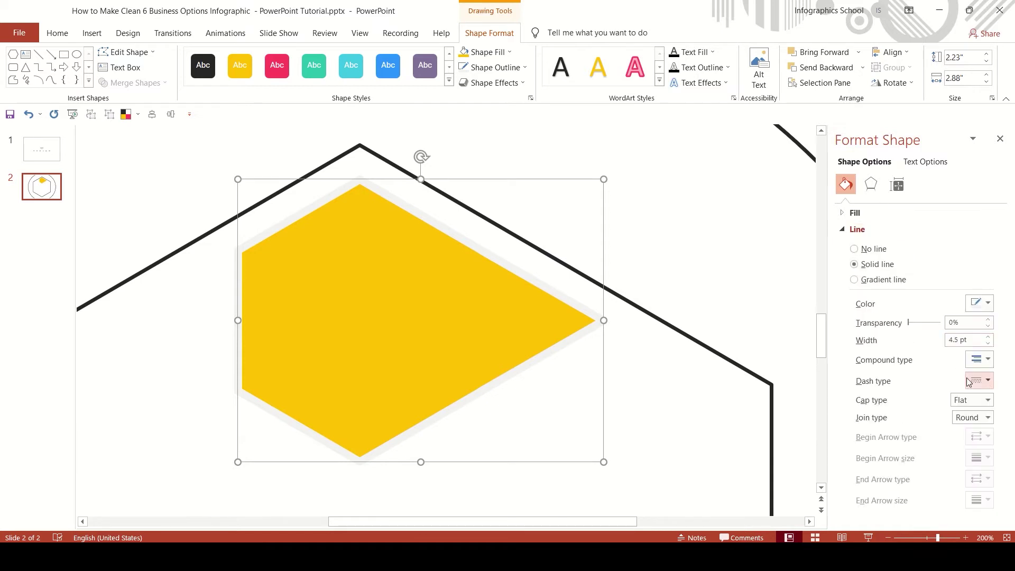
click(988, 400)
click(967, 411)
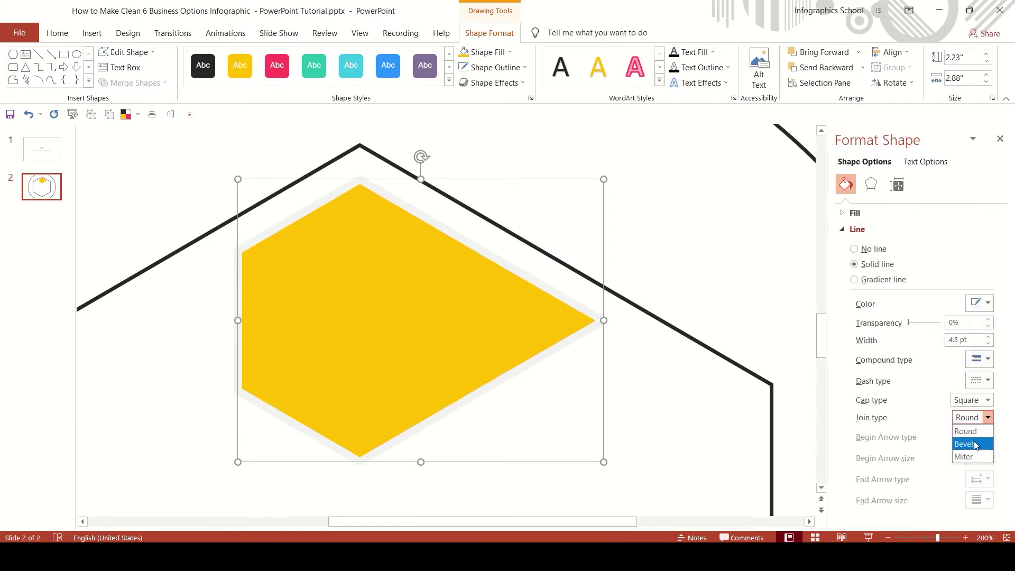
click(702, 253)
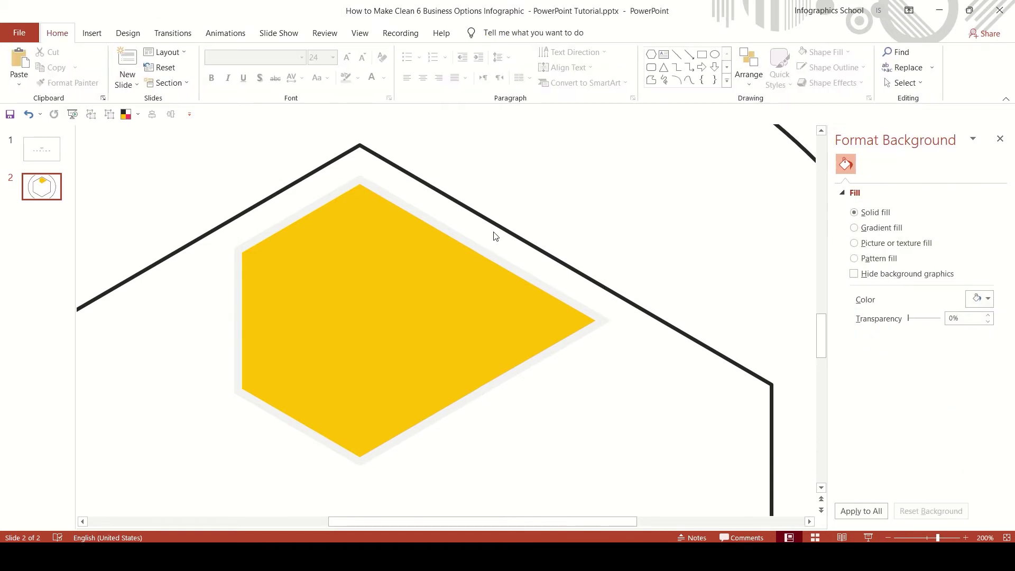
Copy the yellow segment, group it with the outer circle, and rotate the group 60°.
click(447, 259)
scroll(446, 258, down, 5)
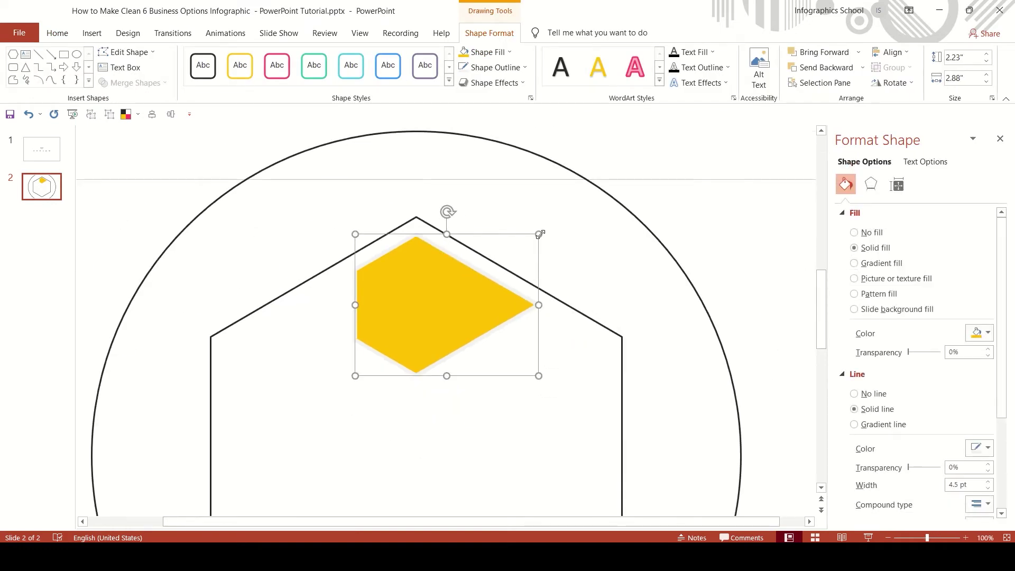
scroll(569, 257, down, 3)
click(700, 198)
right_click(482, 233)
click(519, 256)
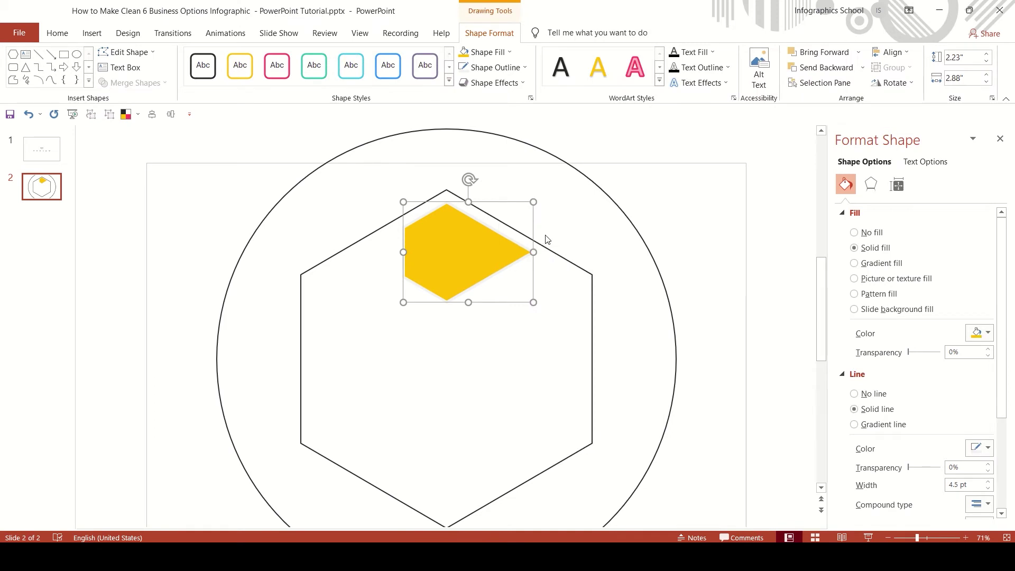
shift+click(629, 223)
right_click(629, 222)
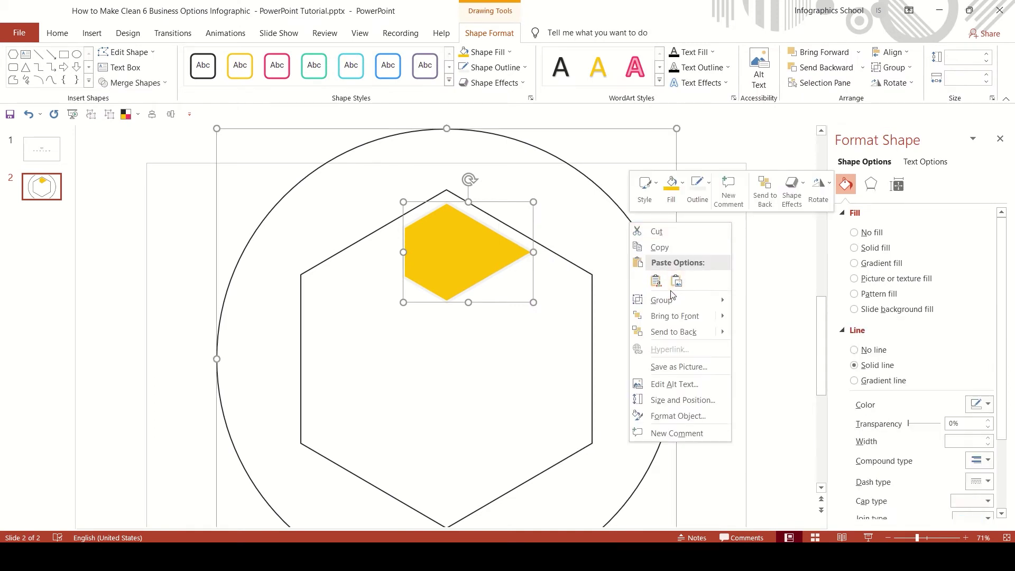
click(761, 300)
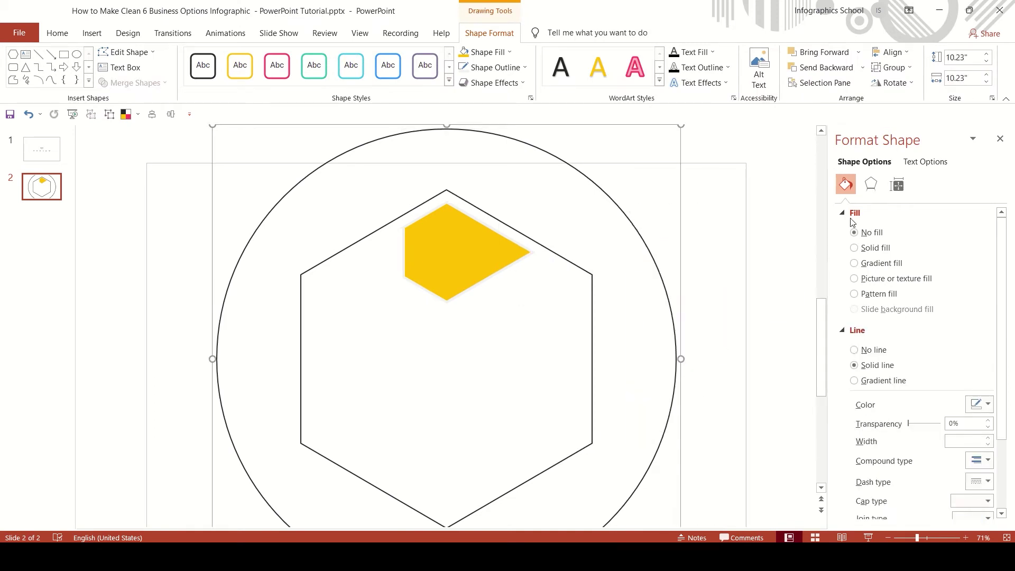
click(894, 186)
click(897, 214)
text(60)
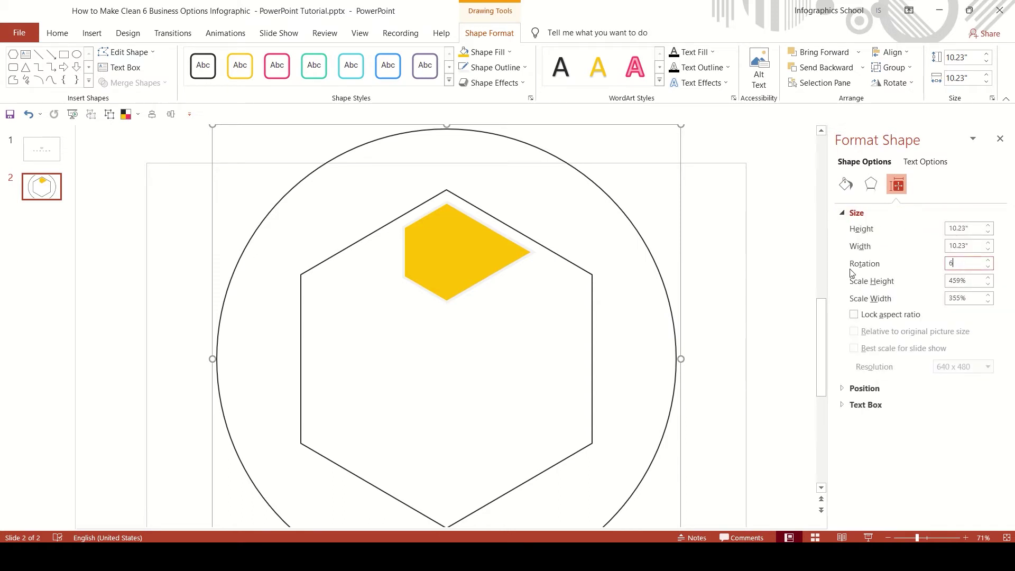
key(Return)
Paste a fresh yellow segment, group it with the rotated group, and rotate it 60° again.
right_click(715, 226)
click(740, 249)
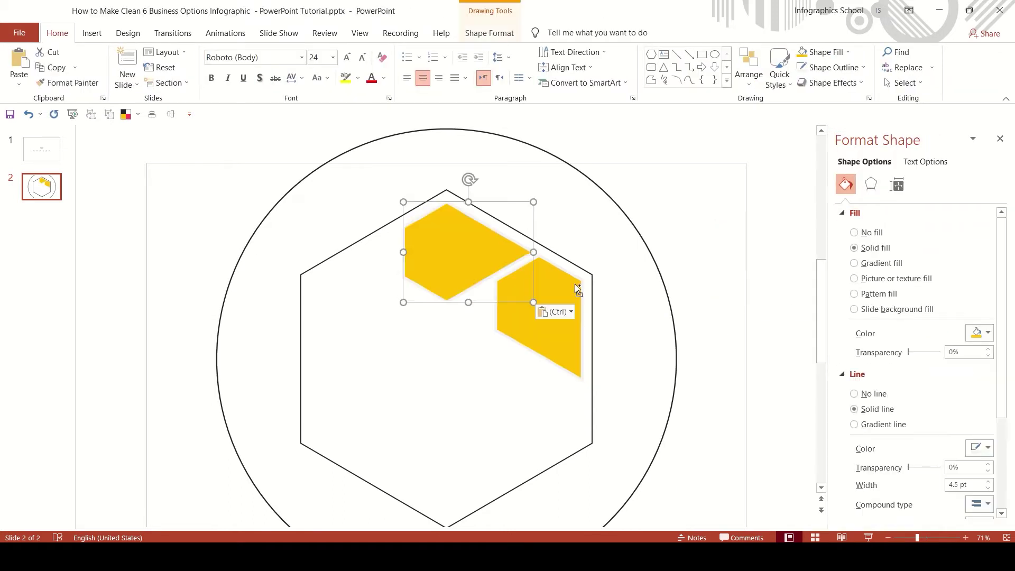
shift+click(577, 288)
right_click(576, 286)
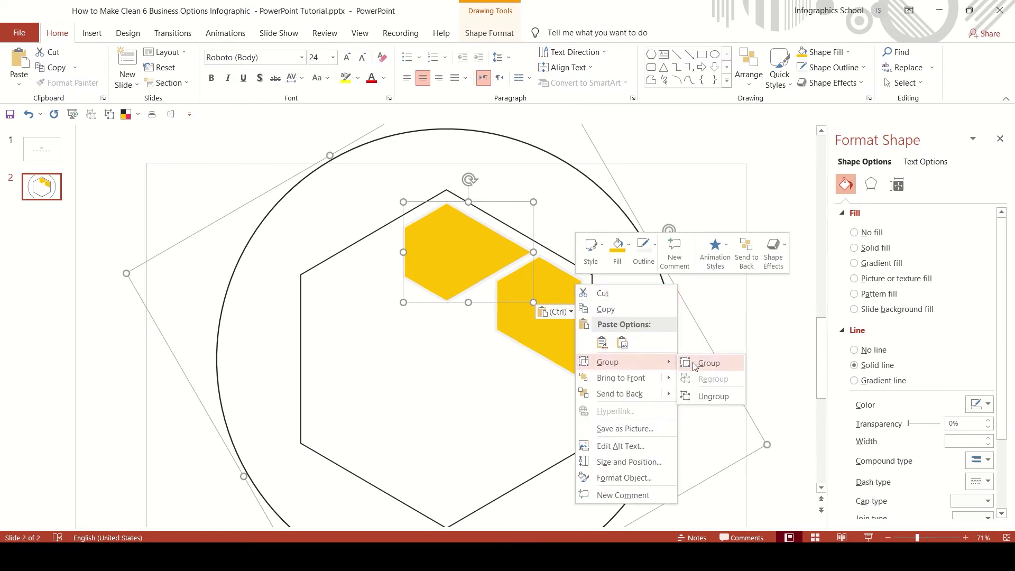
mouse_move(608, 362)
click(697, 362)
click(897, 187)
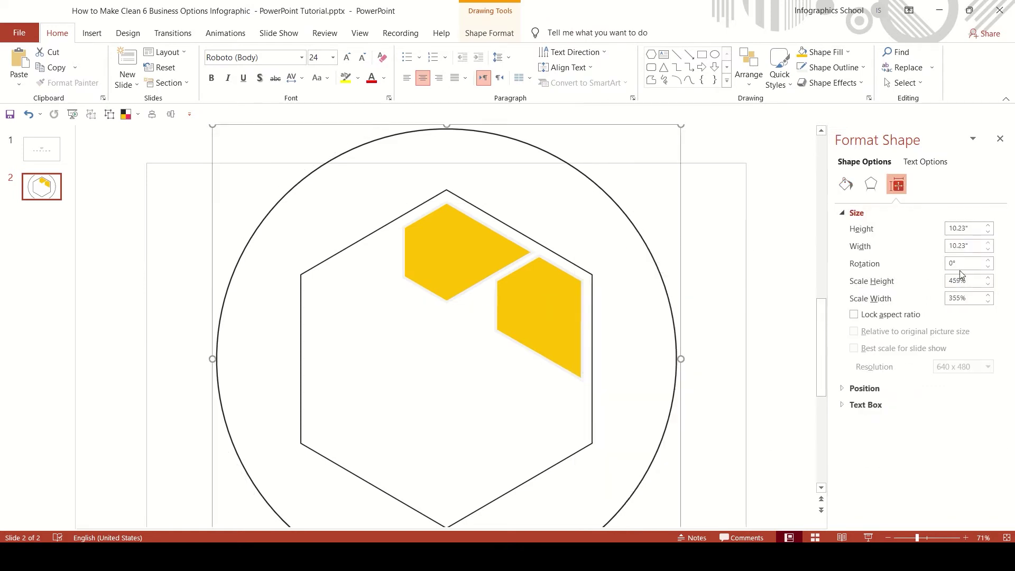
click(684, 230)
Add two more yellow segments by pasting, grouping with the rotated group, and rotating 60° each time.
right_click(685, 233)
click(712, 253)
shift+click(579, 274)
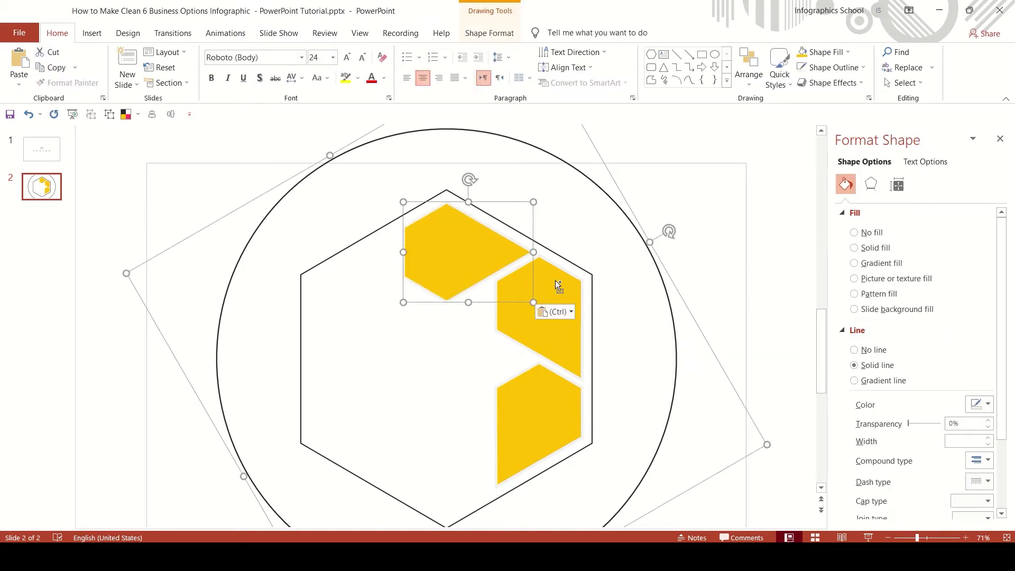
right_click(557, 281)
click(687, 358)
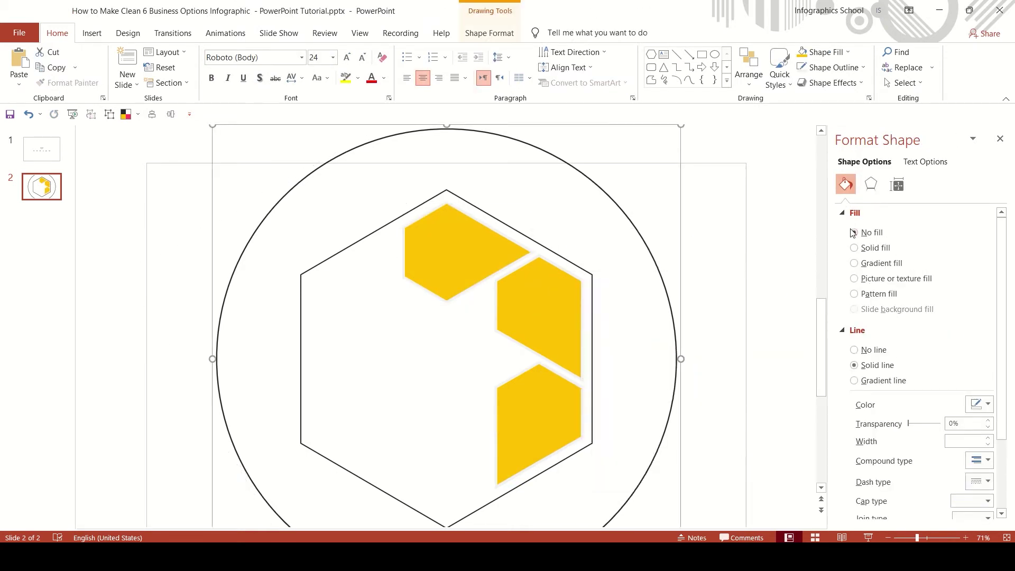
click(897, 185)
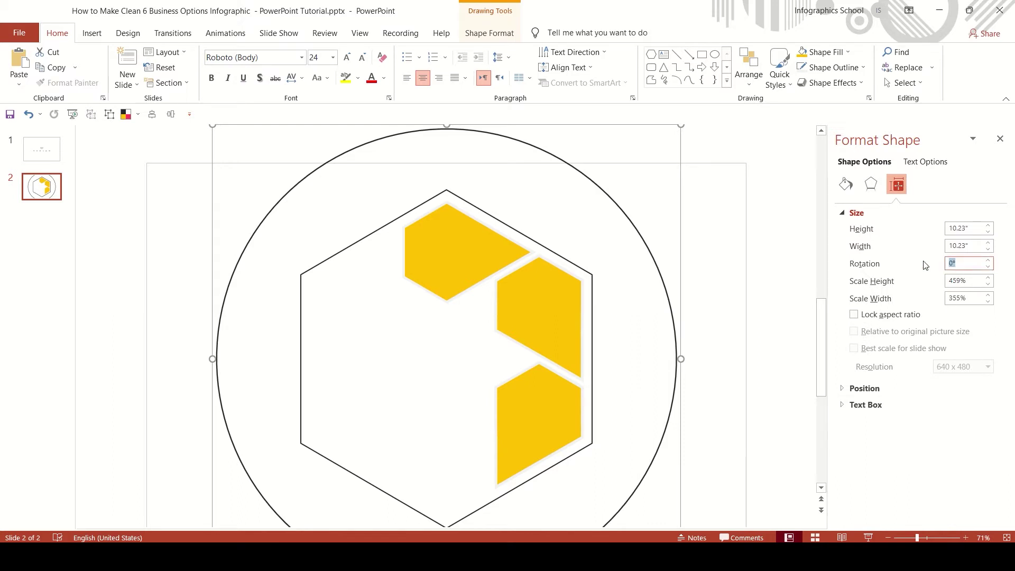
click(737, 236)
right_click(709, 233)
click(729, 263)
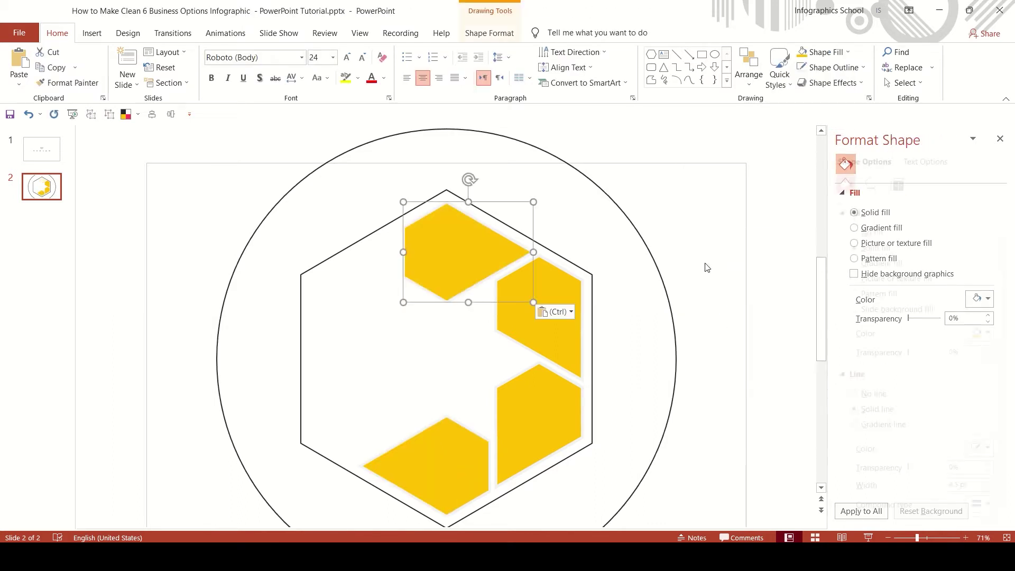
shift+click(554, 279)
right_click(554, 279)
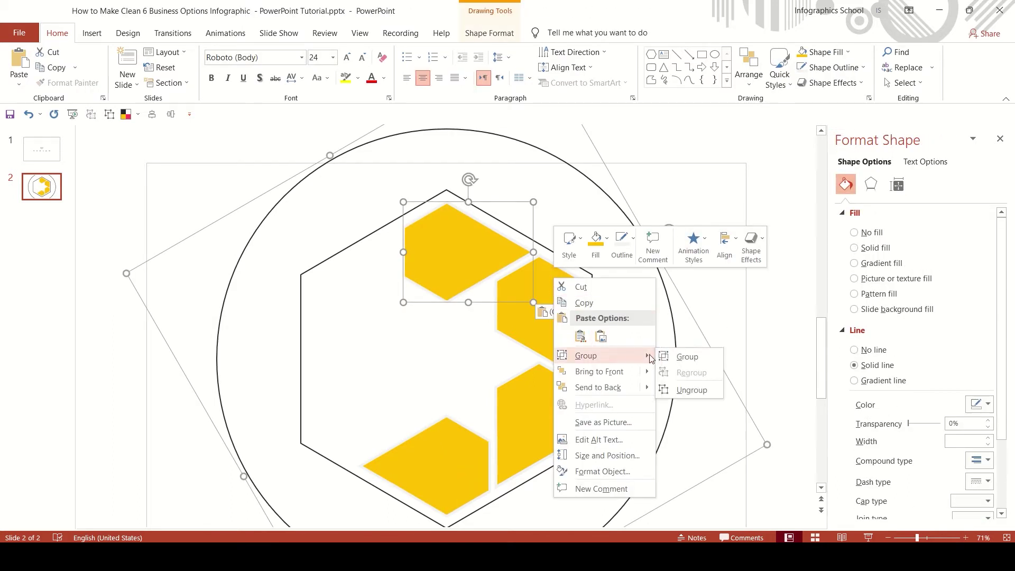
click(686, 354)
click(898, 186)
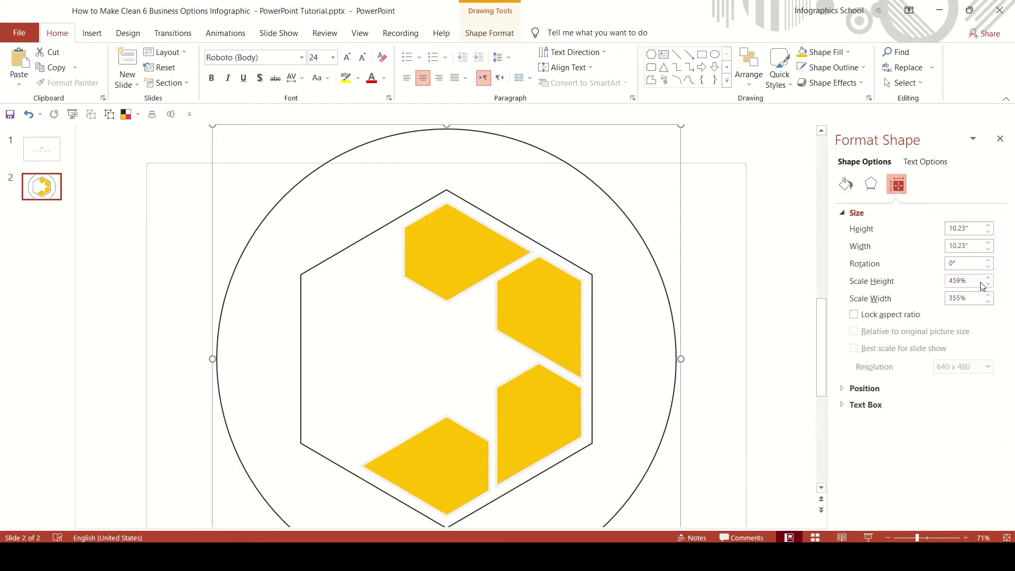
click(686, 241)
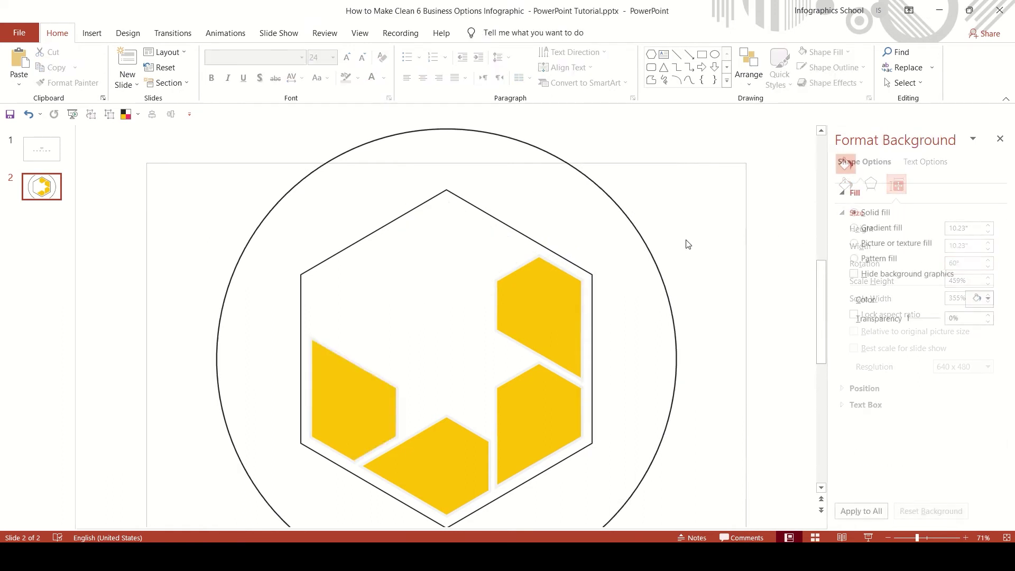
Repeat the paste, group and 60° rotation twice more to close the yellow ring.
right_click(686, 241)
click(713, 265)
shift+click(553, 285)
right_click(553, 285)
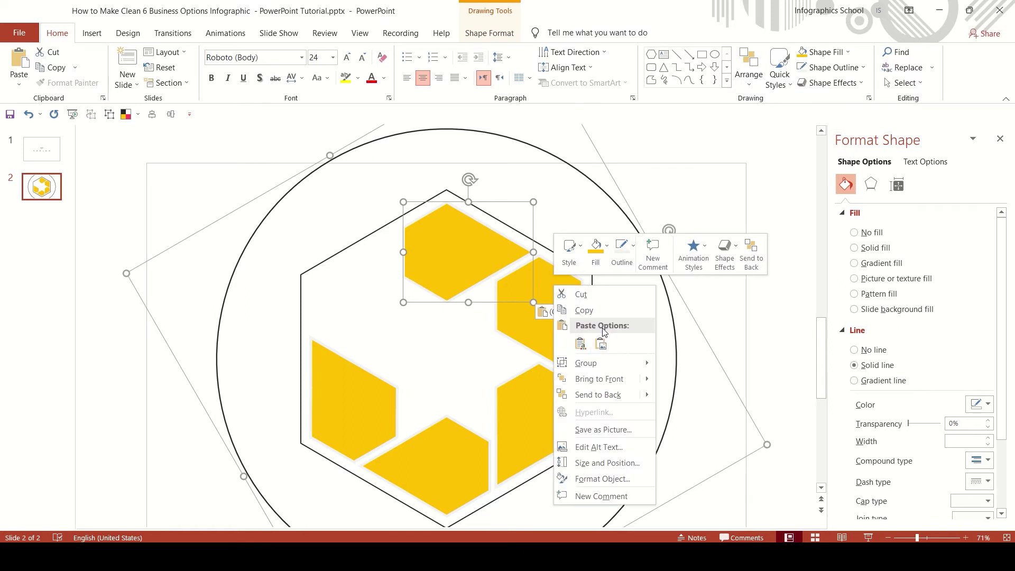
click(686, 361)
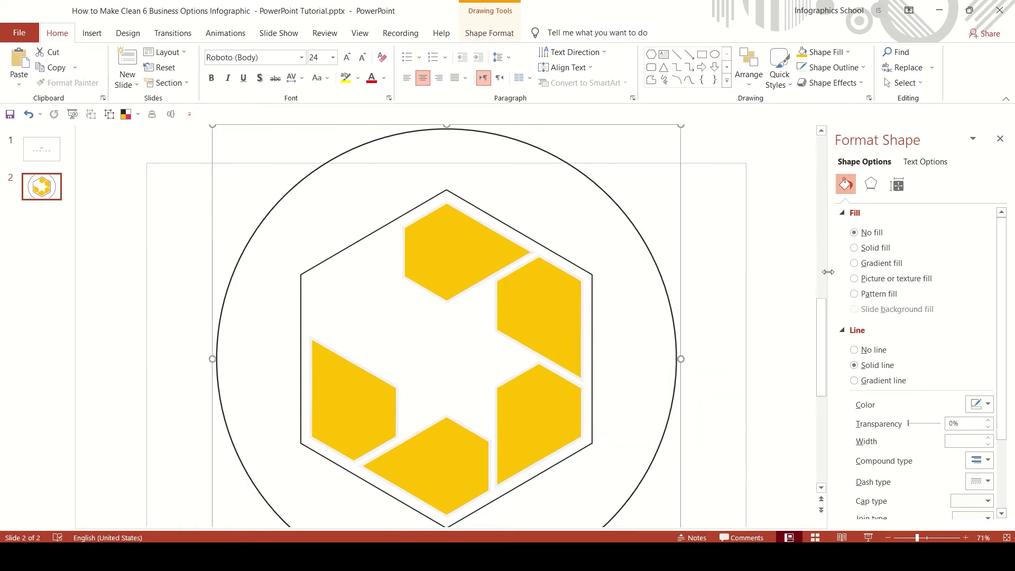
click(895, 185)
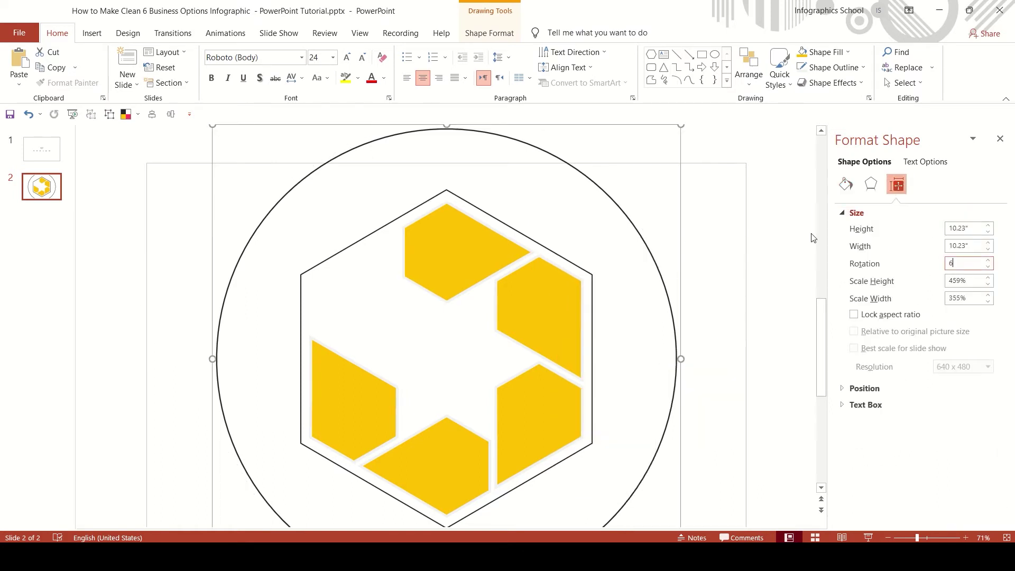
text(0)
click(731, 227)
right_click(698, 206)
click(712, 231)
shift+click(564, 282)
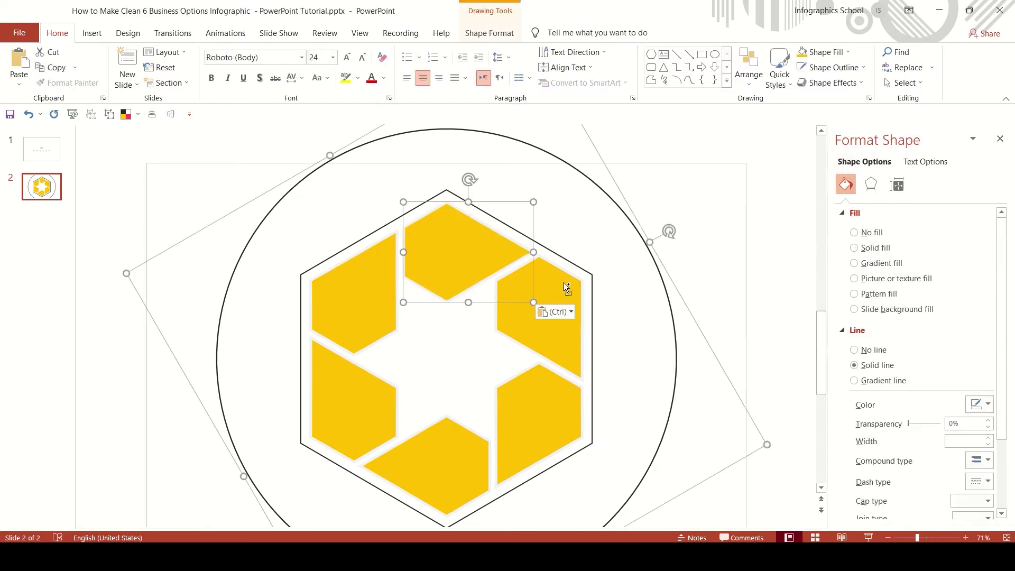
right_click(564, 282)
click(694, 361)
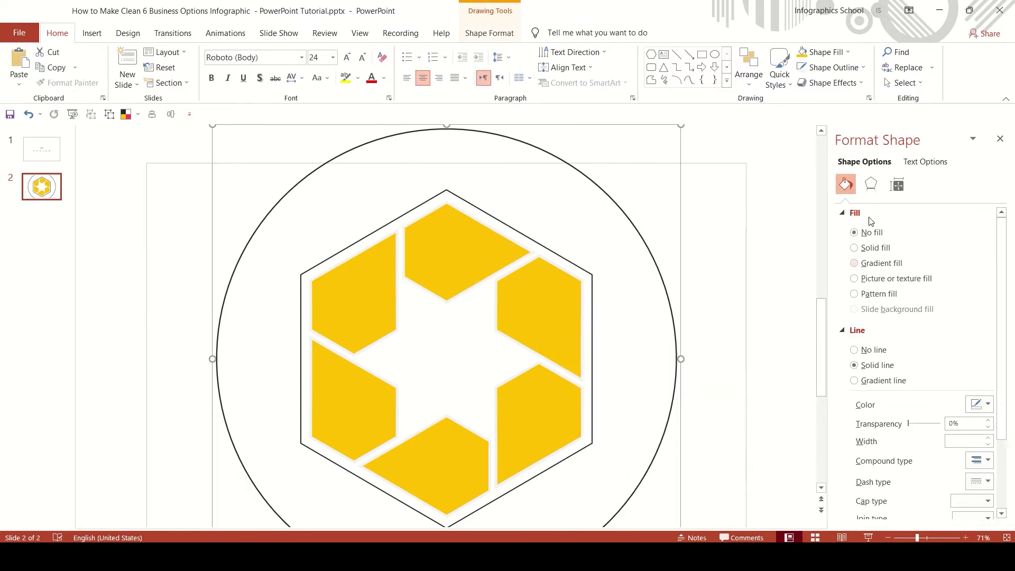
click(897, 186)
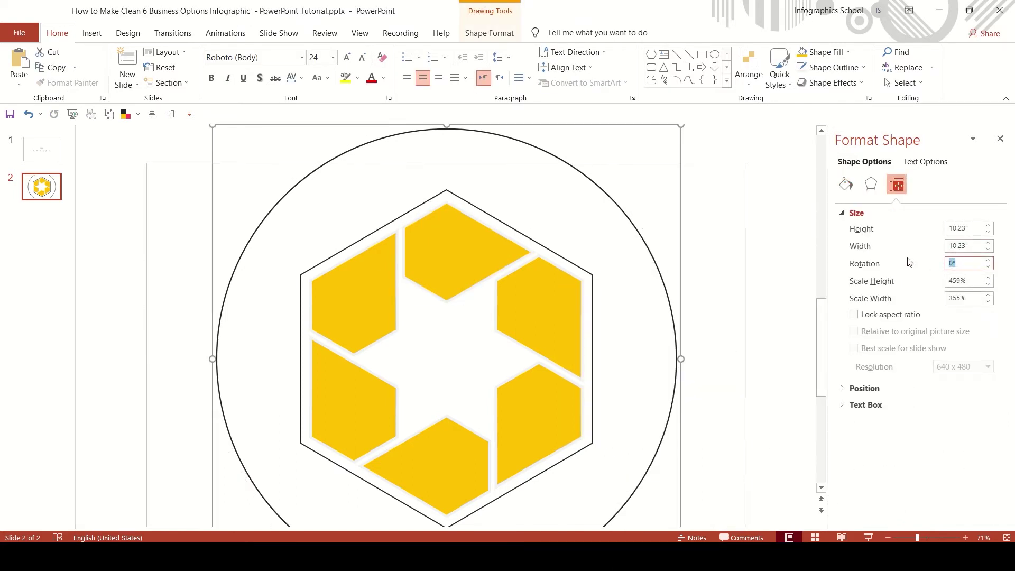
click(723, 228)
Ungroup the nested groups repeatedly until all six yellow pieces stand alone.
click(548, 306)
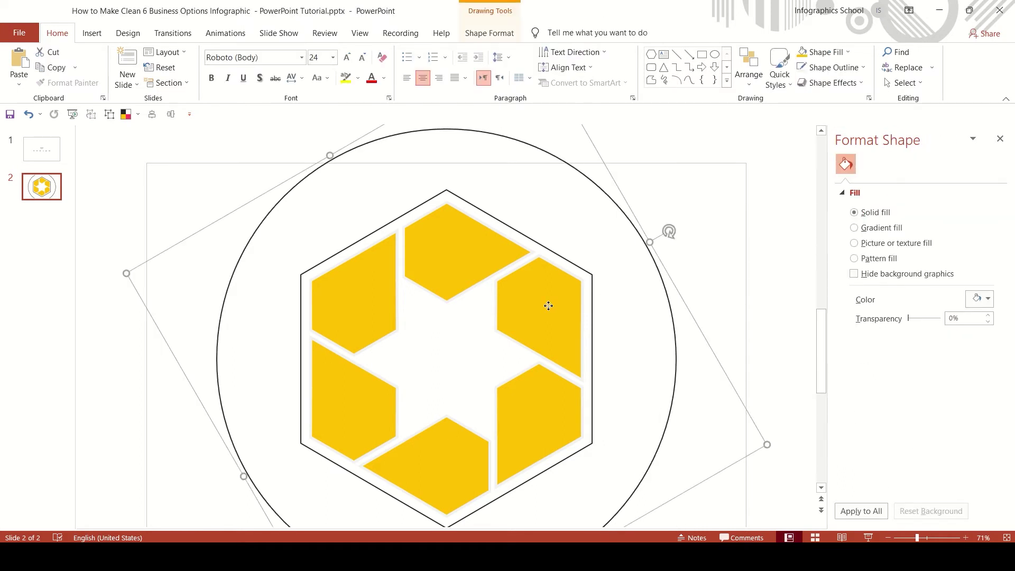
right_click(548, 305)
click(685, 417)
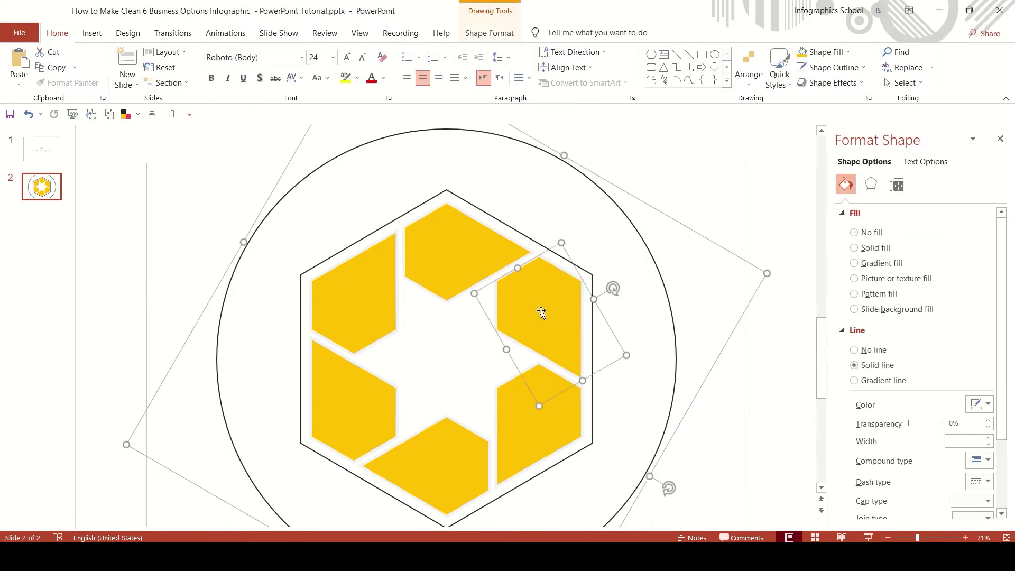
right_click(540, 310)
click(682, 423)
right_click(518, 405)
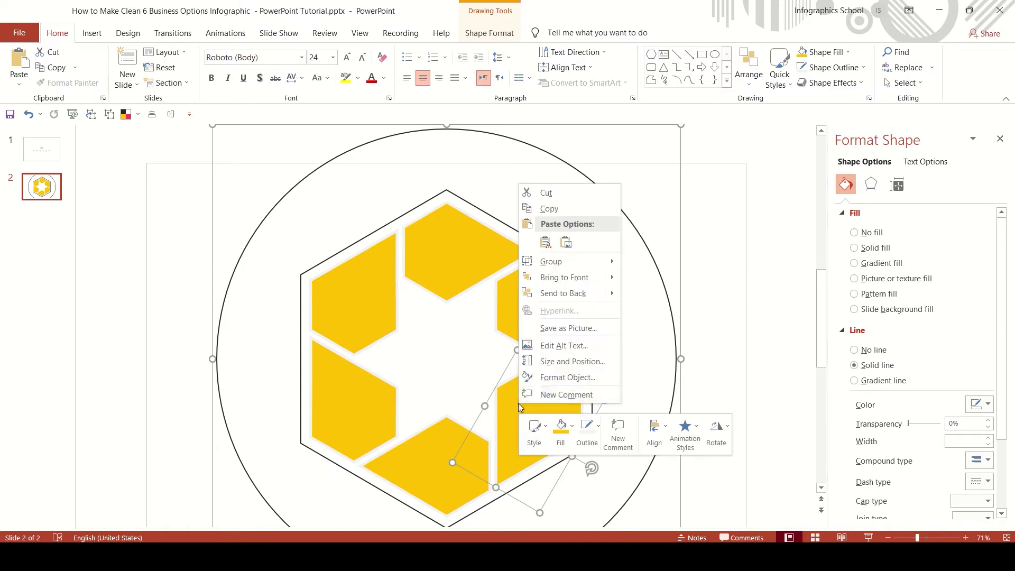
mouse_move(551, 261)
click(656, 295)
right_click(444, 430)
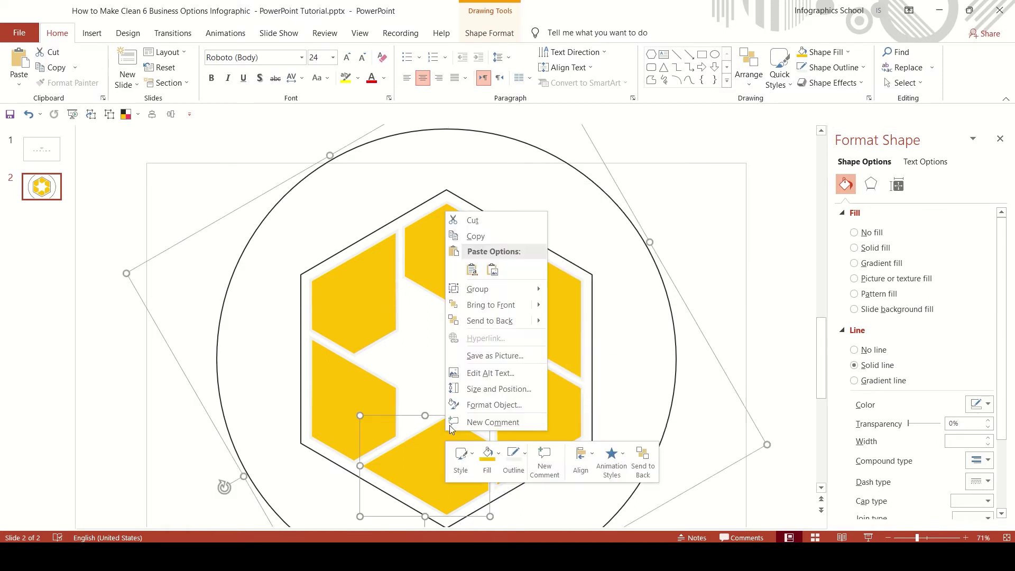
click(578, 321)
right_click(367, 380)
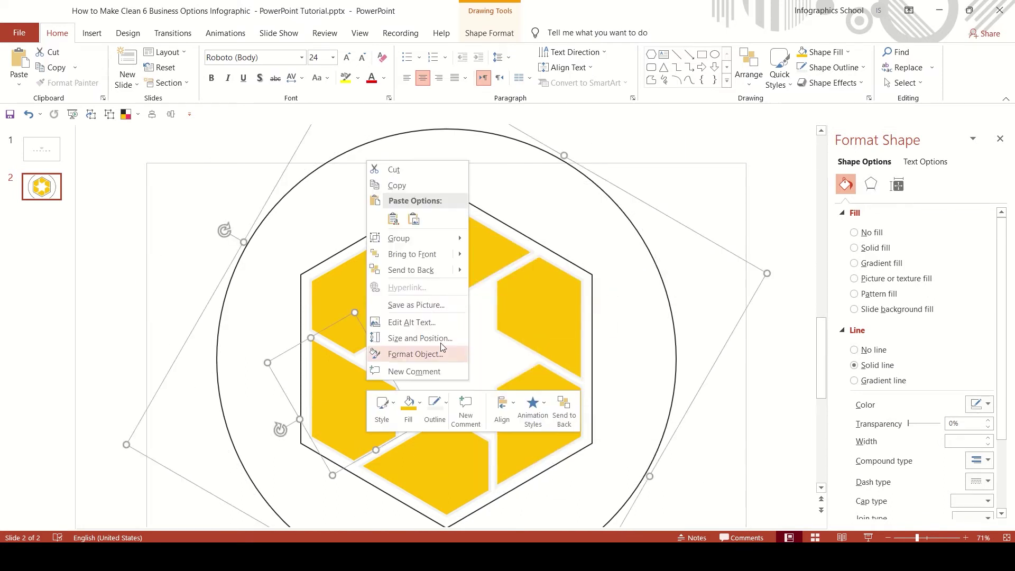
click(495, 274)
right_click(374, 280)
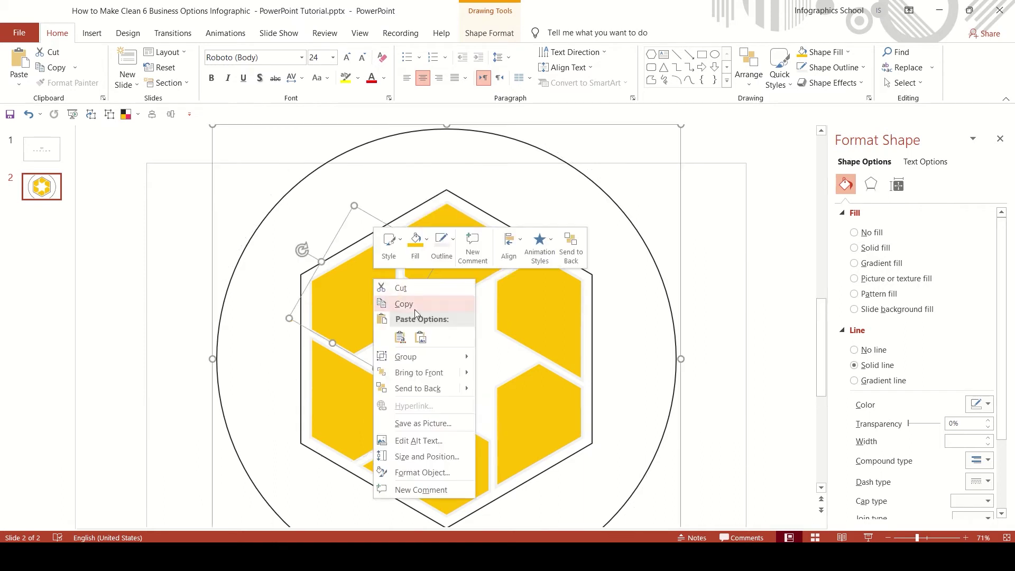
mouse_move(405, 356)
click(502, 391)
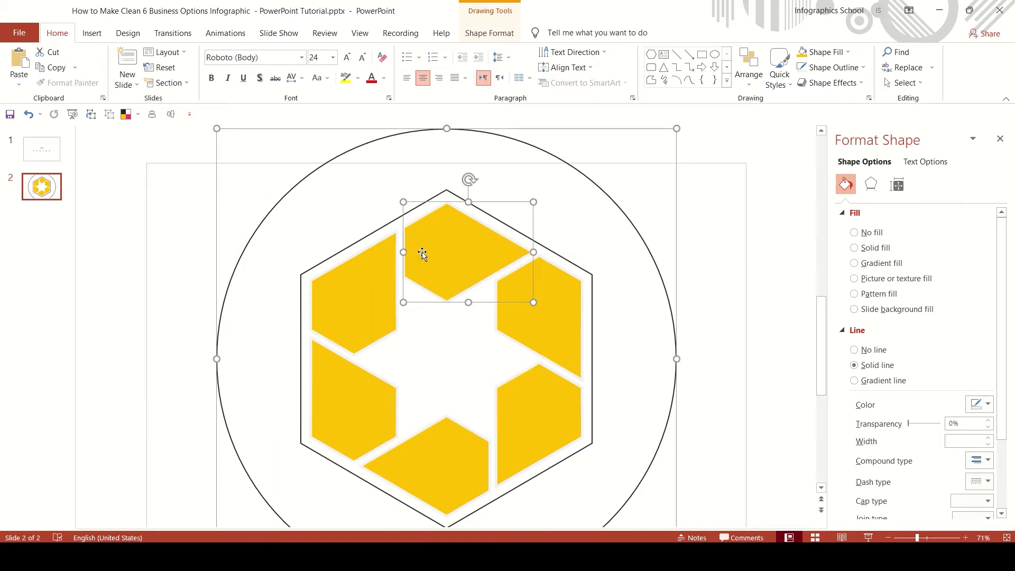
right_click(438, 250)
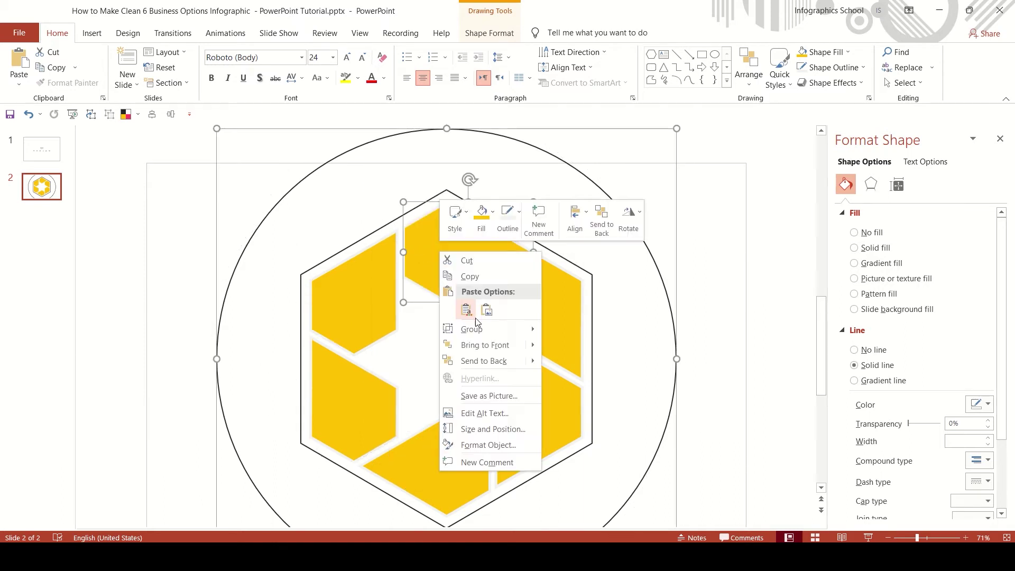
Delete the outer hexagon outline, leaving the circle.
click(747, 280)
click(548, 248)
key(Delete)
Select all six yellow pieces and apply Merge Shapes > Fragment.
click(540, 294)
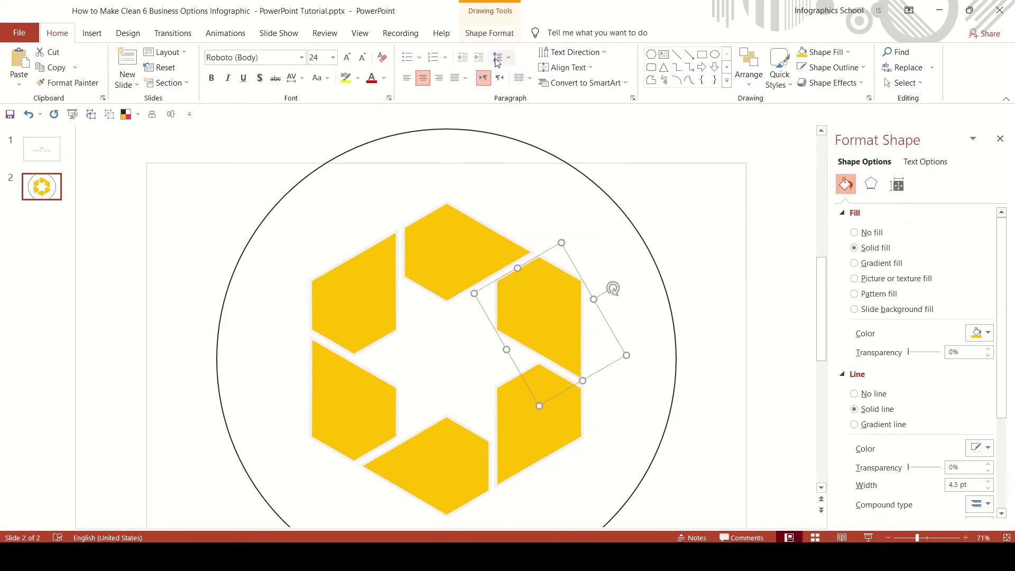
shift+click(470, 220)
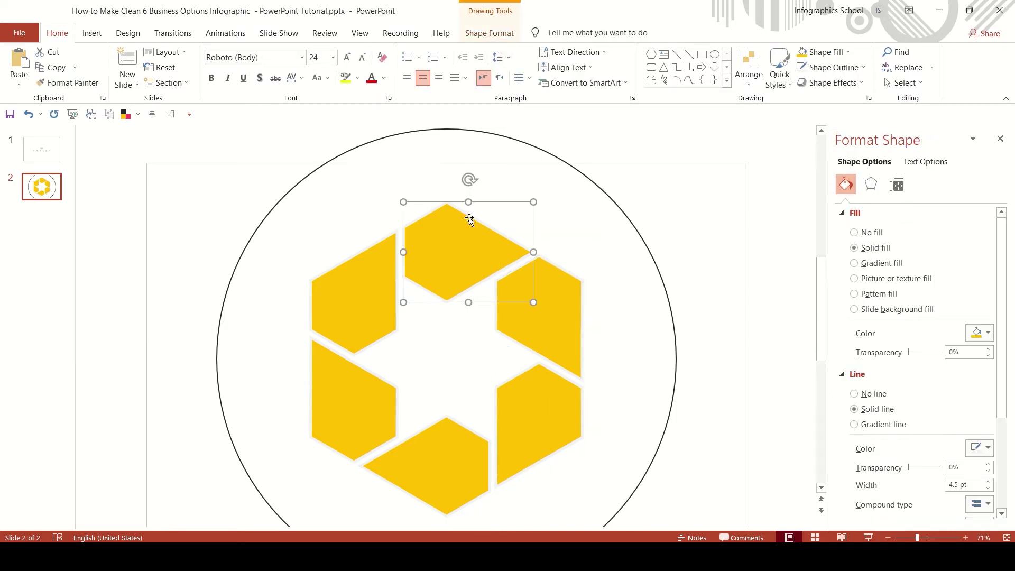
shift+click(515, 424)
shift+click(427, 451)
shift+click(331, 380)
shift+click(356, 285)
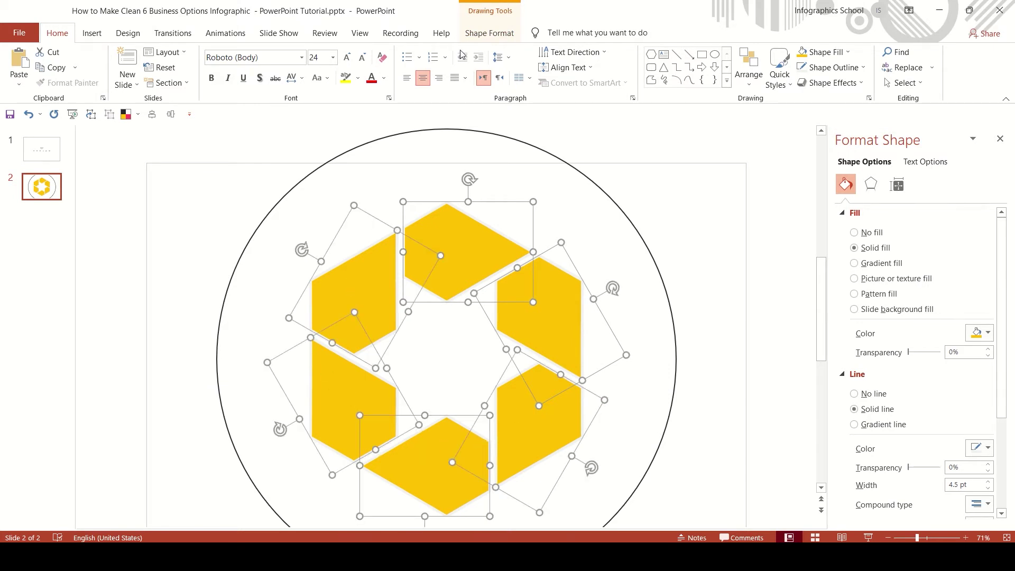
click(490, 33)
click(135, 82)
click(130, 127)
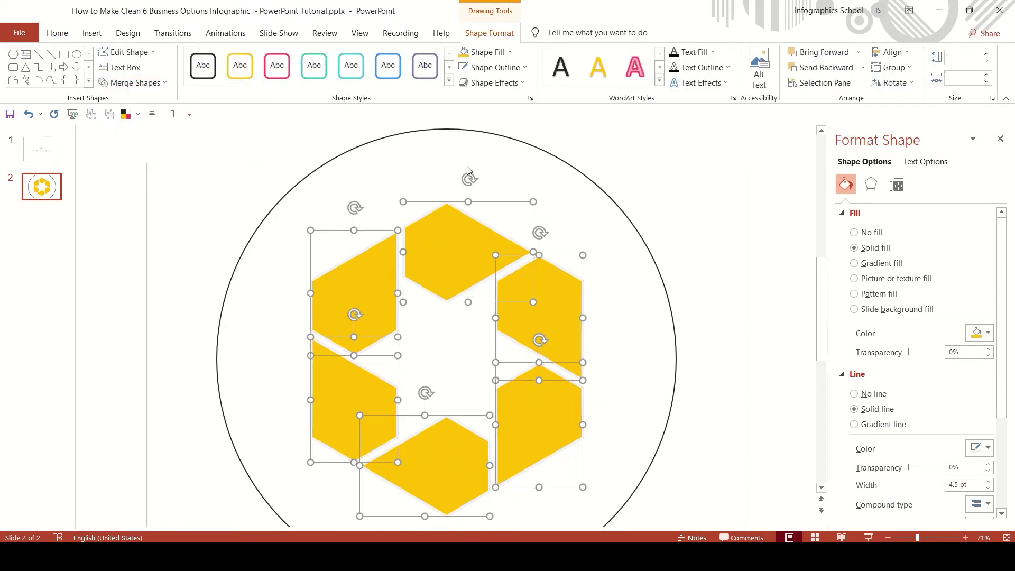
Fill the right piece pink, the lower-right piece teal, and the bottom piece light blue.
click(663, 161)
click(545, 301)
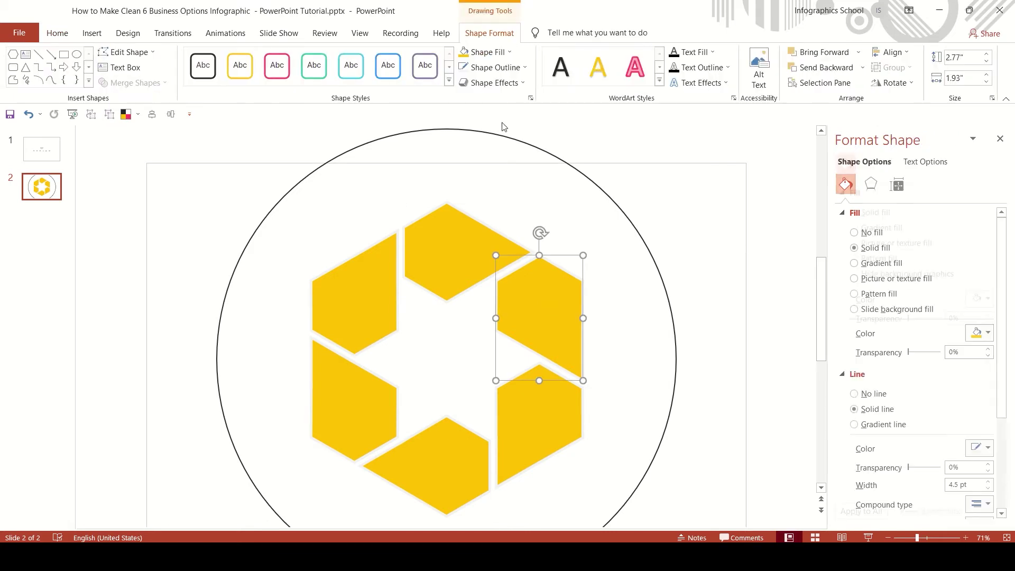
click(510, 52)
click(514, 83)
click(535, 412)
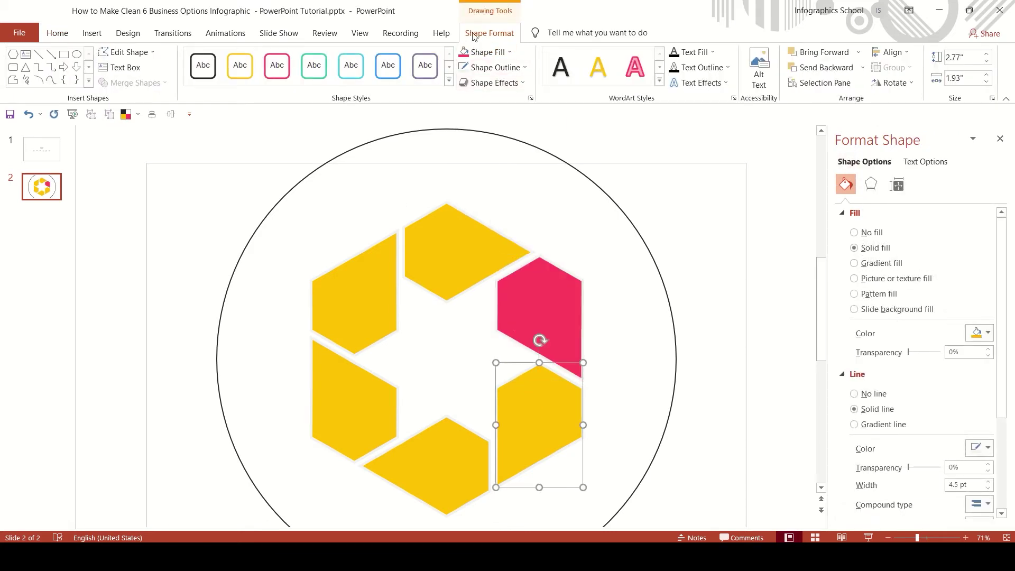
click(509, 52)
click(525, 81)
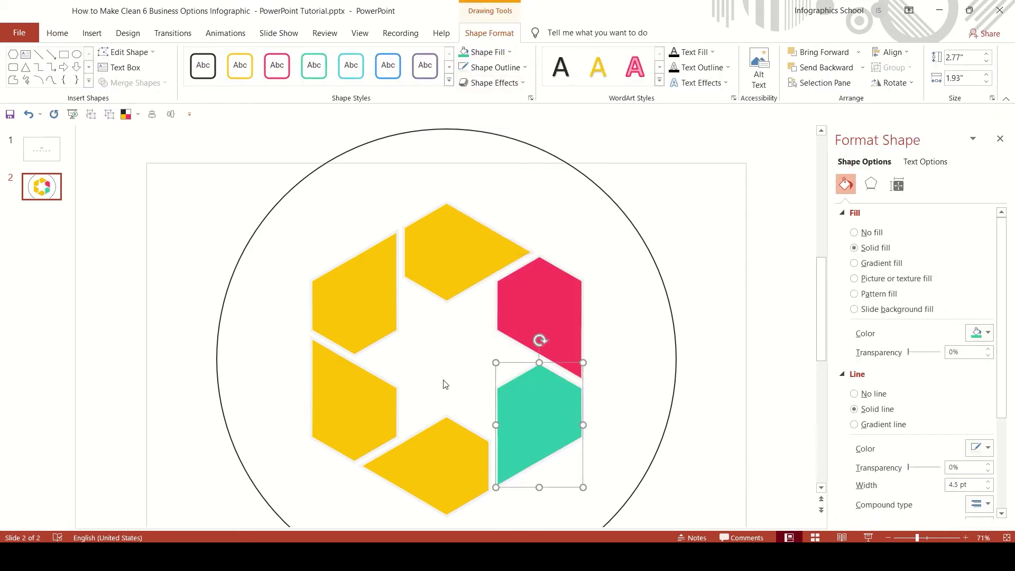
click(431, 447)
click(509, 52)
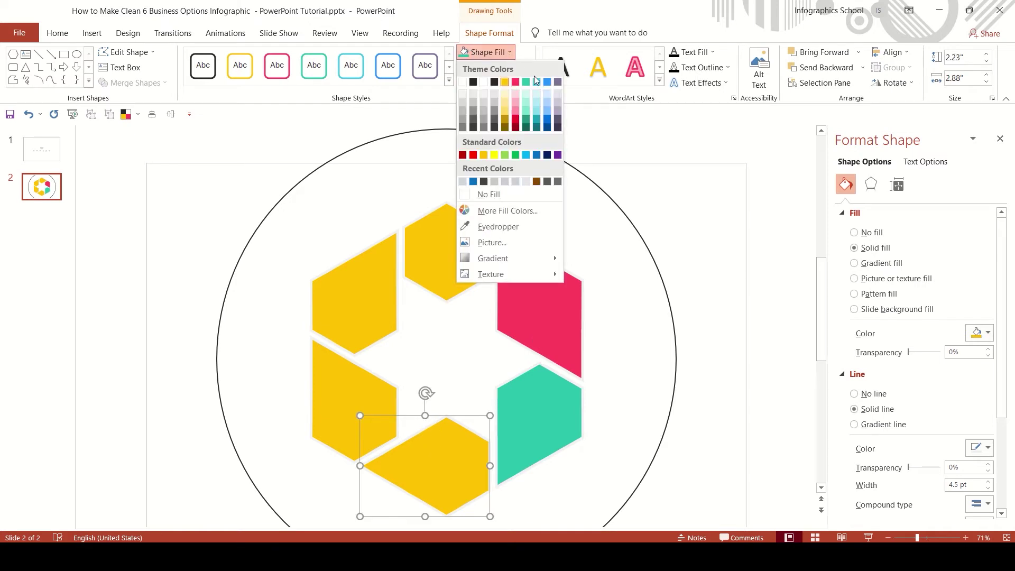
click(536, 82)
Fill the lower-left piece blue and the upper-left piece purple.
click(352, 386)
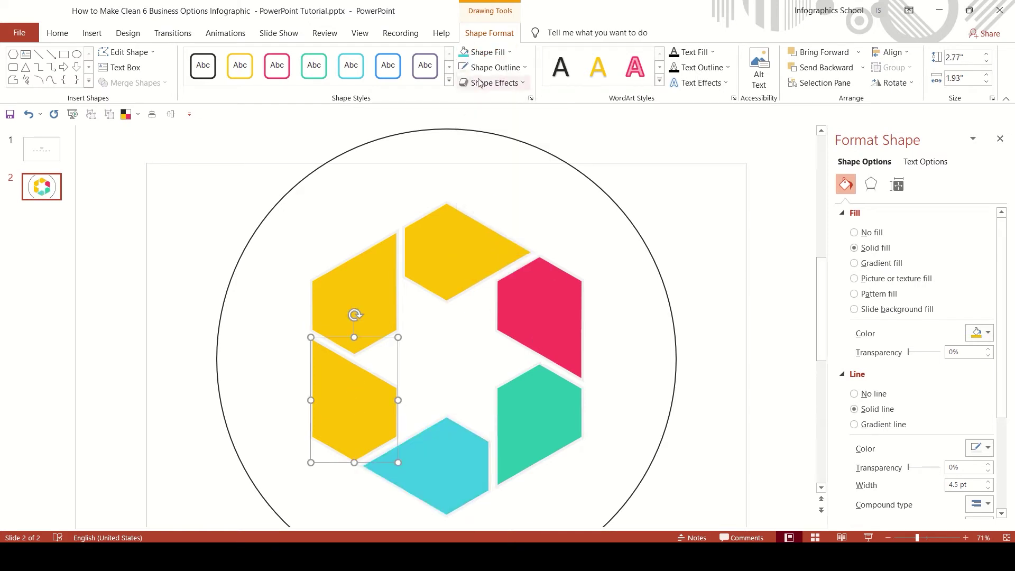
click(486, 52)
click(546, 82)
click(354, 296)
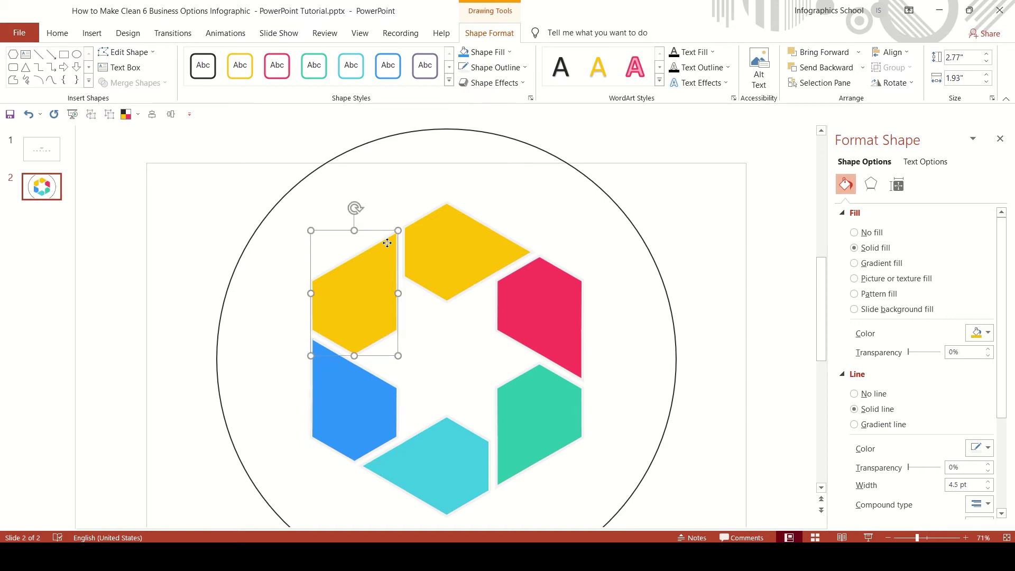
click(487, 52)
click(558, 82)
drag(656, 146, 260, 519)
Group the six pieces, duplicate the ring, remove the copy's outline and shrink it.
right_click(470, 227)
mouse_move(502, 303)
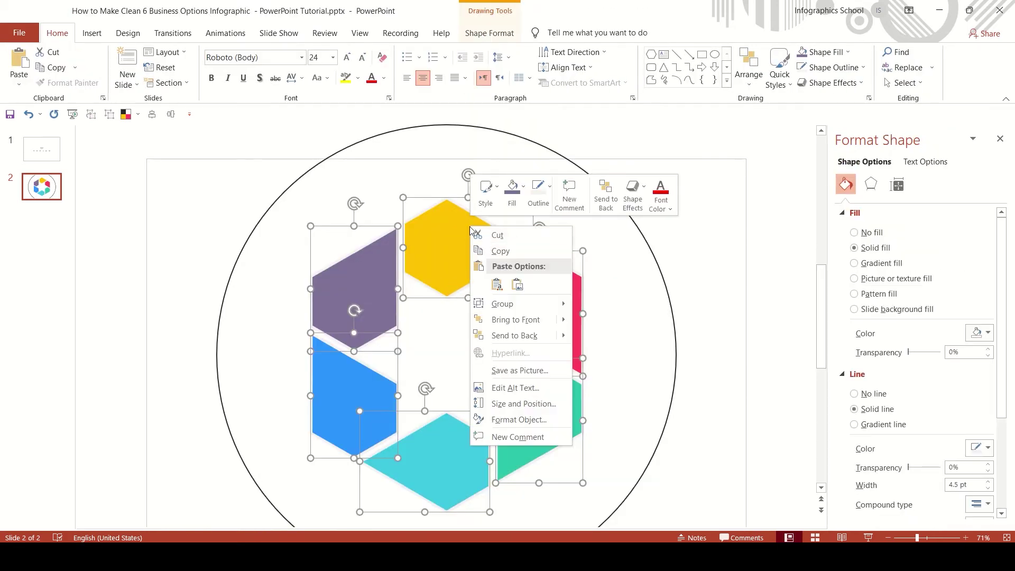
click(595, 306)
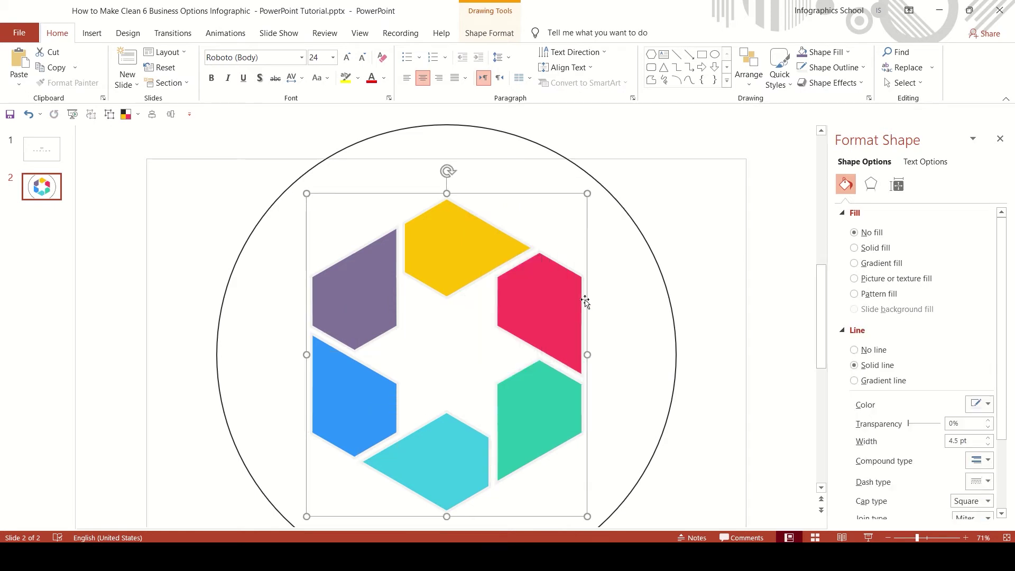
drag(508, 259, 527, 259)
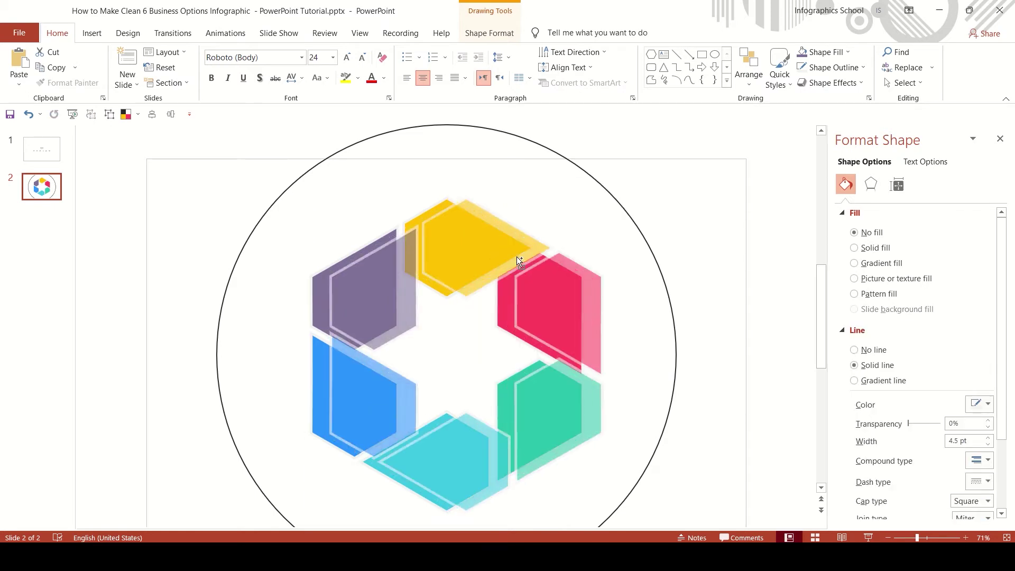
click(490, 33)
click(509, 69)
click(524, 201)
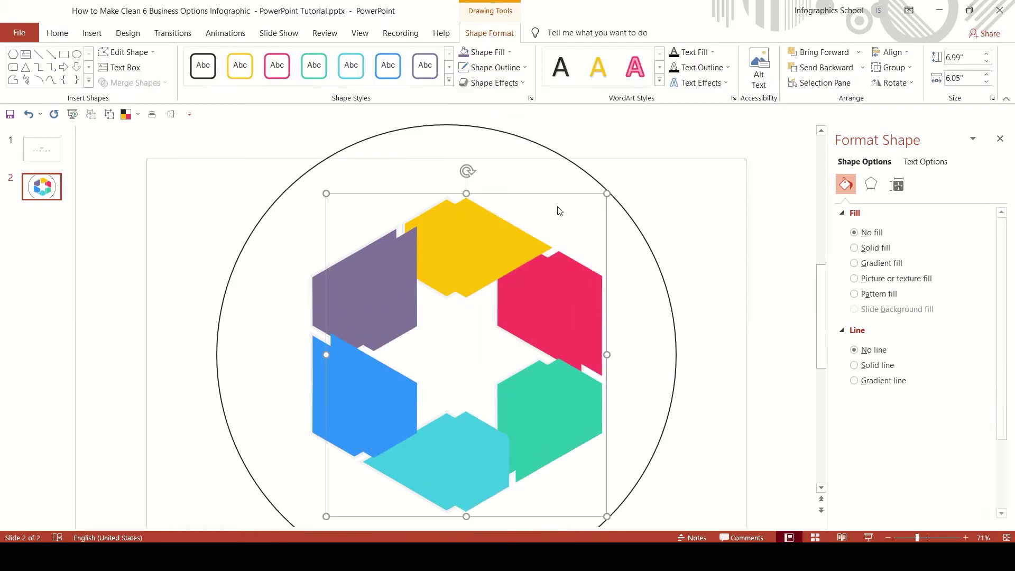
drag(609, 194, 570, 235)
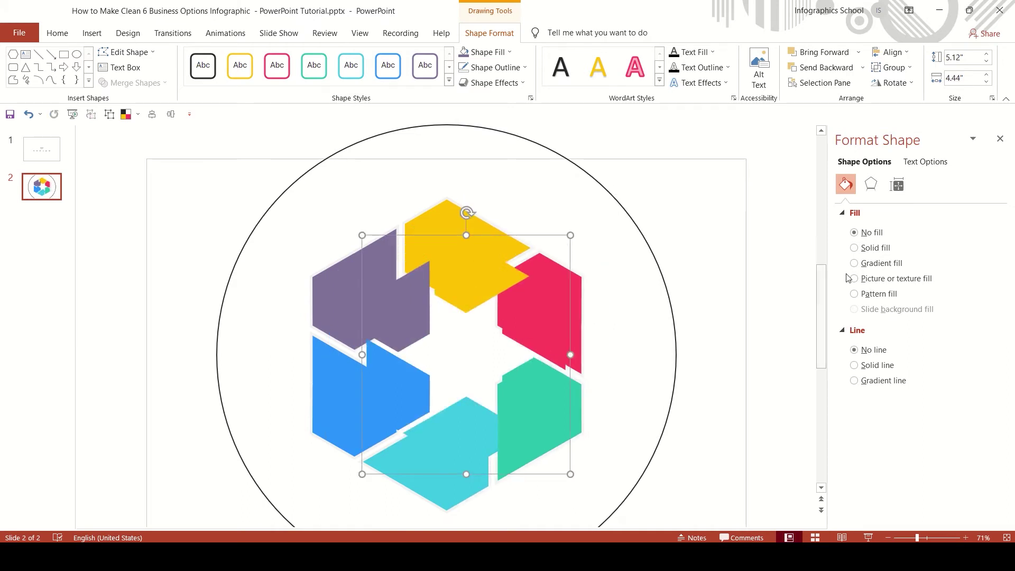
Make the copied ring 25% transparent and align it centre and middle with the original.
key(ctrl+shift+g)
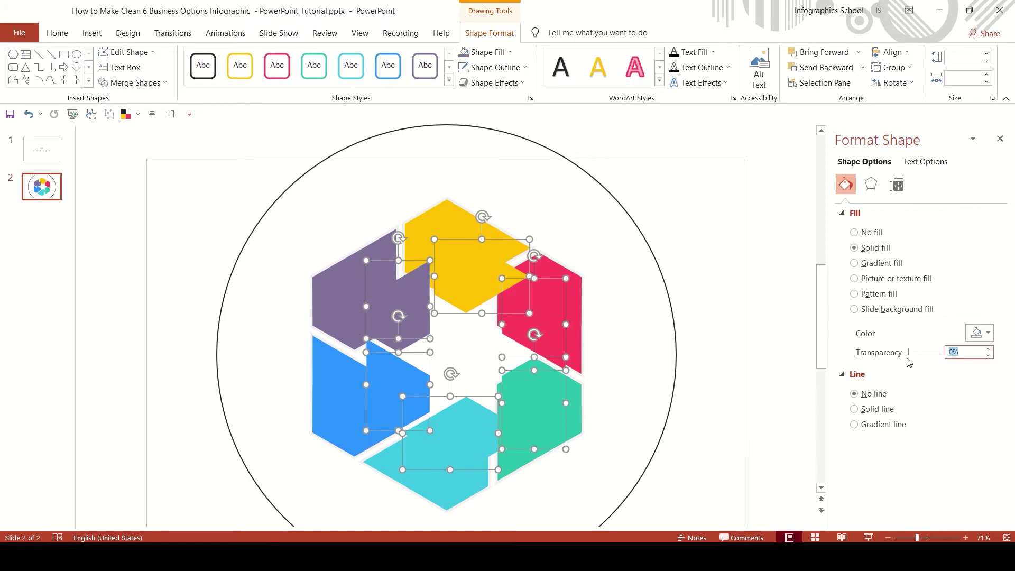
key(Return)
right_click(483, 270)
mouse_move(515, 348)
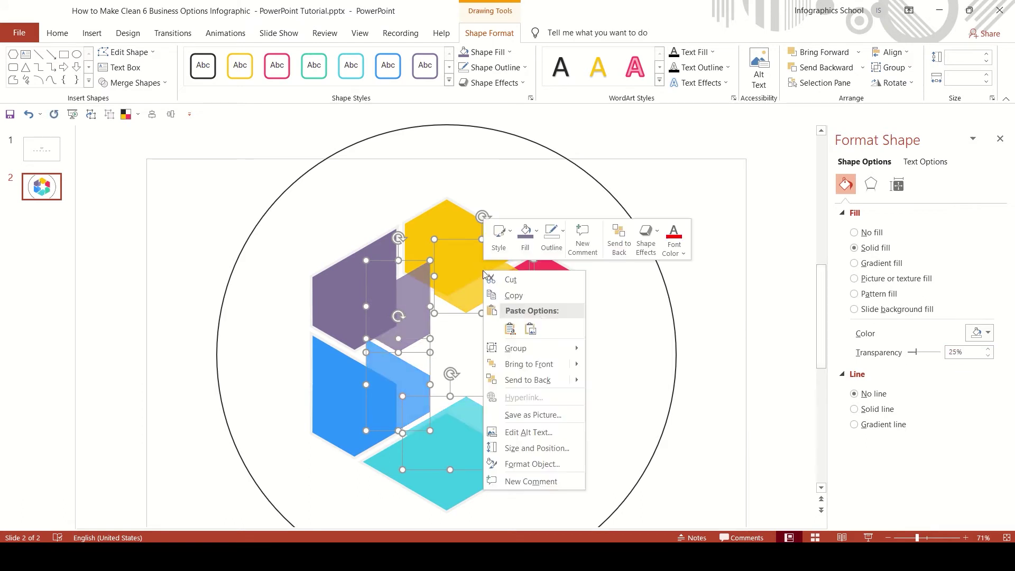
click(592, 351)
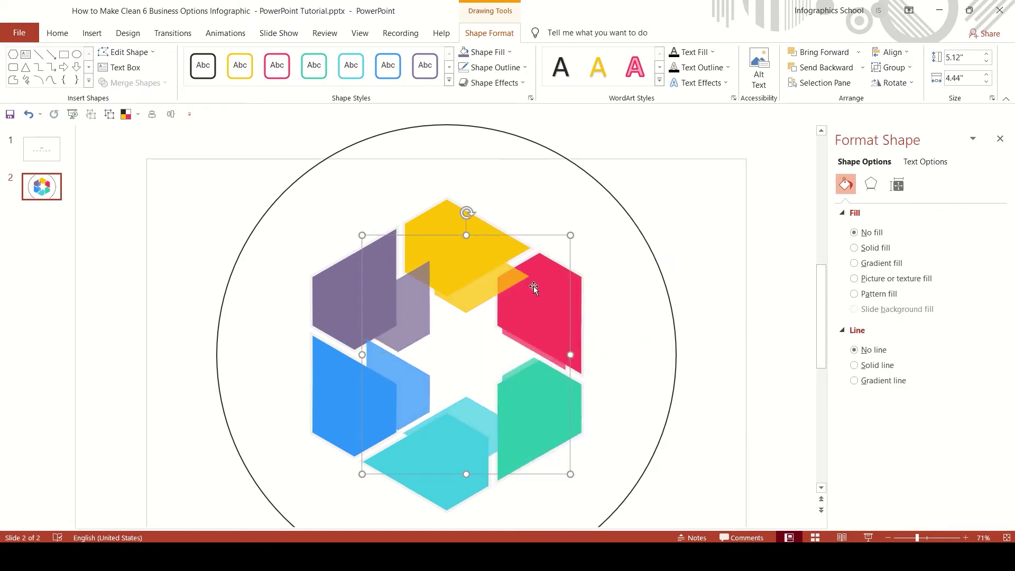
shift+click(487, 223)
click(893, 52)
click(907, 83)
click(905, 58)
click(923, 132)
Send the translucent ring behind the main ring and fine-tune its size.
click(639, 231)
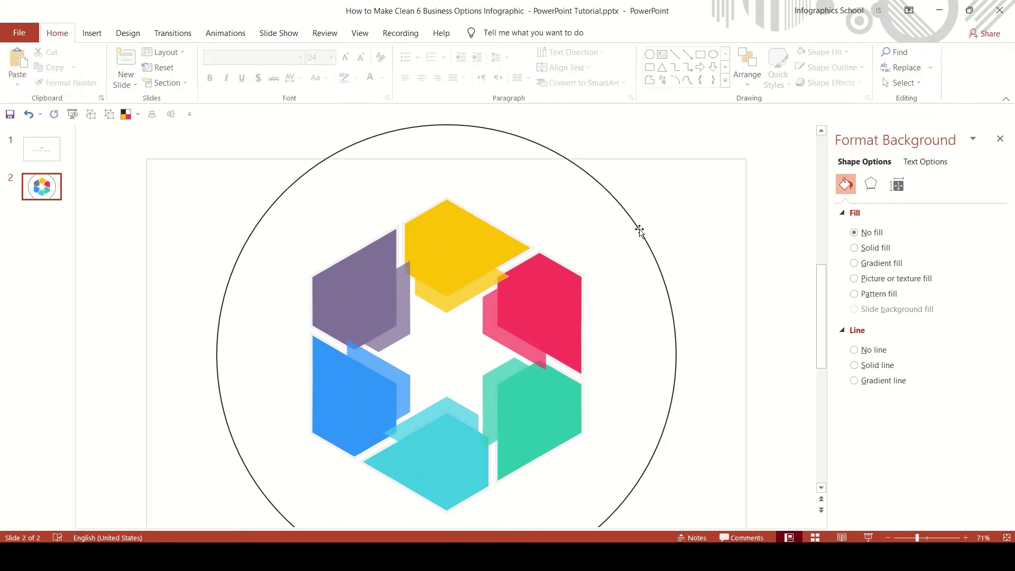
click(472, 288)
right_click(471, 288)
click(520, 397)
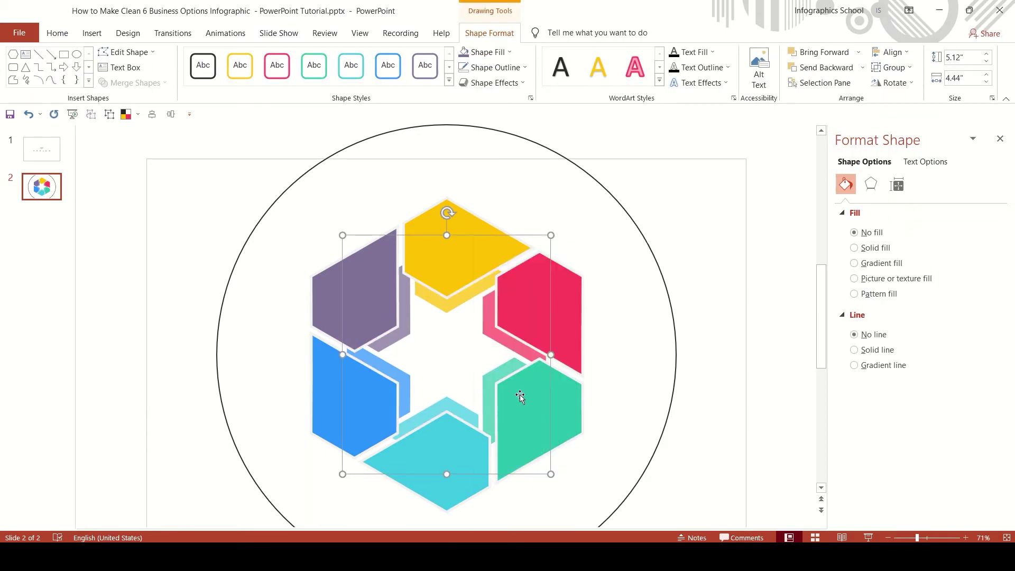
ctrl+scroll(530, 289, up, 1)
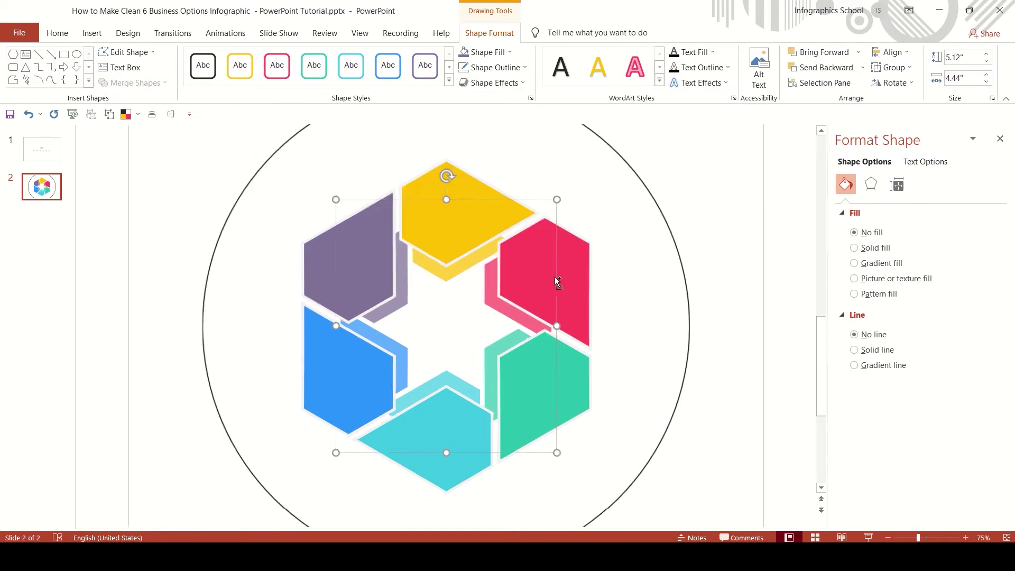
drag(556, 199, 551, 209)
click(559, 208)
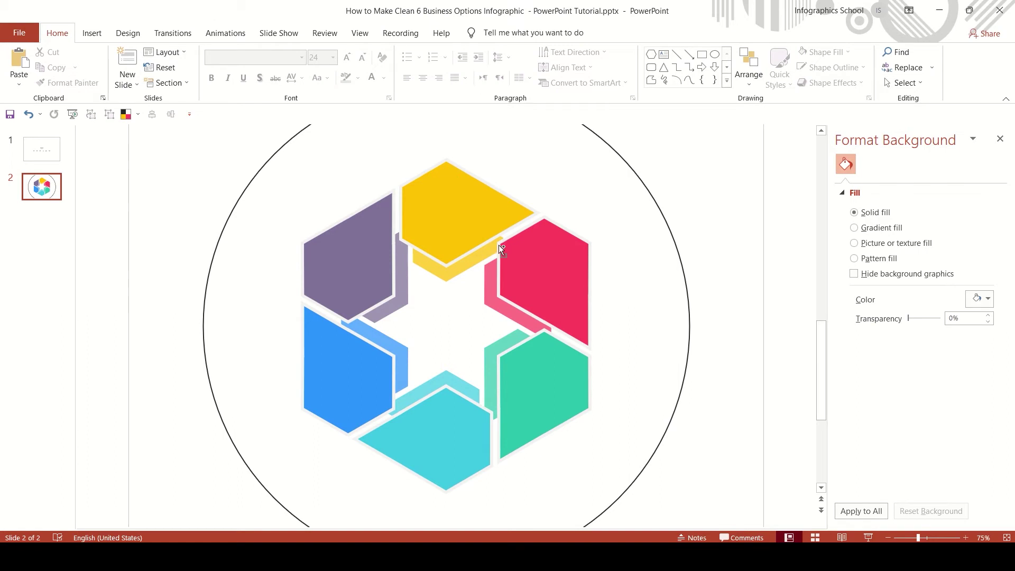
click(481, 253)
scroll(482, 253, down, 1)
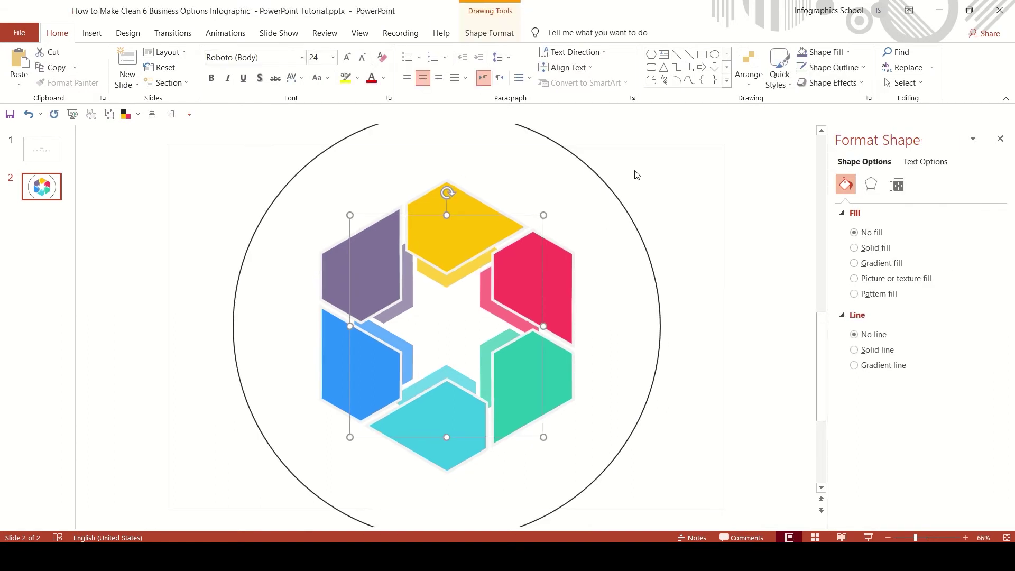
drag(635, 136, 252, 498)
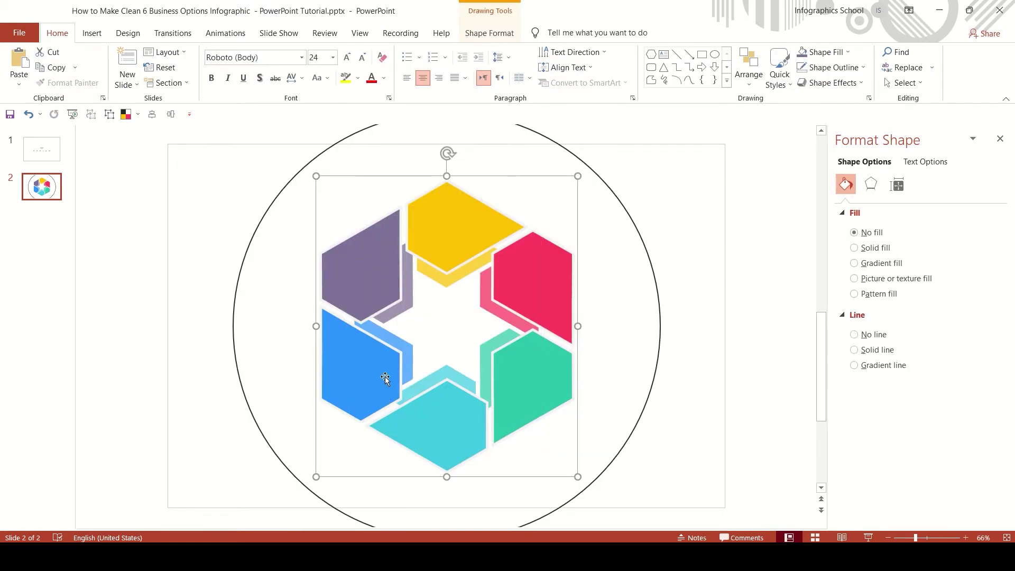
click(135, 311)
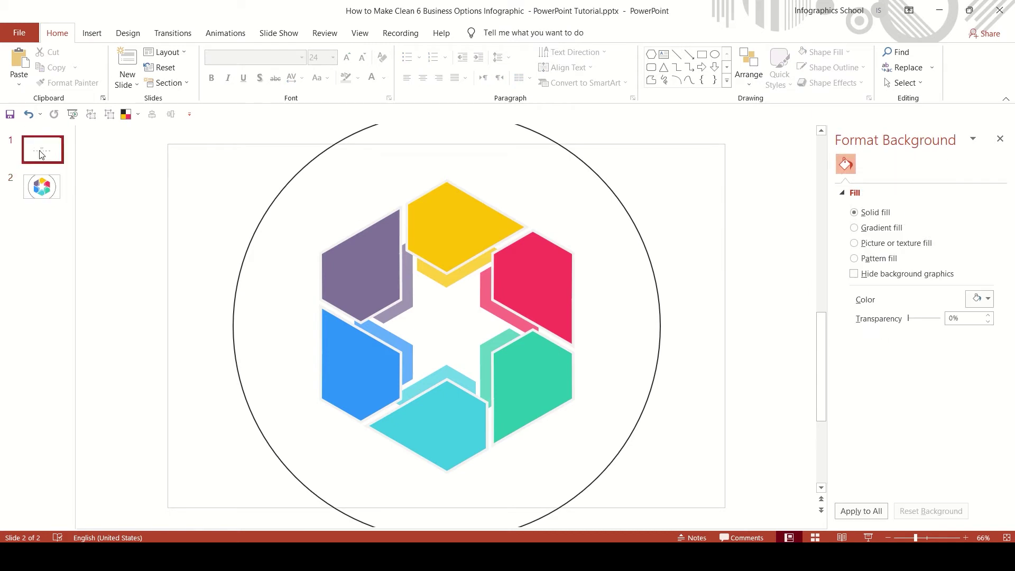
Cut the six icons and sample text block from slide 1, then delete that slide.
click(42, 154)
drag(257, 247, 632, 428)
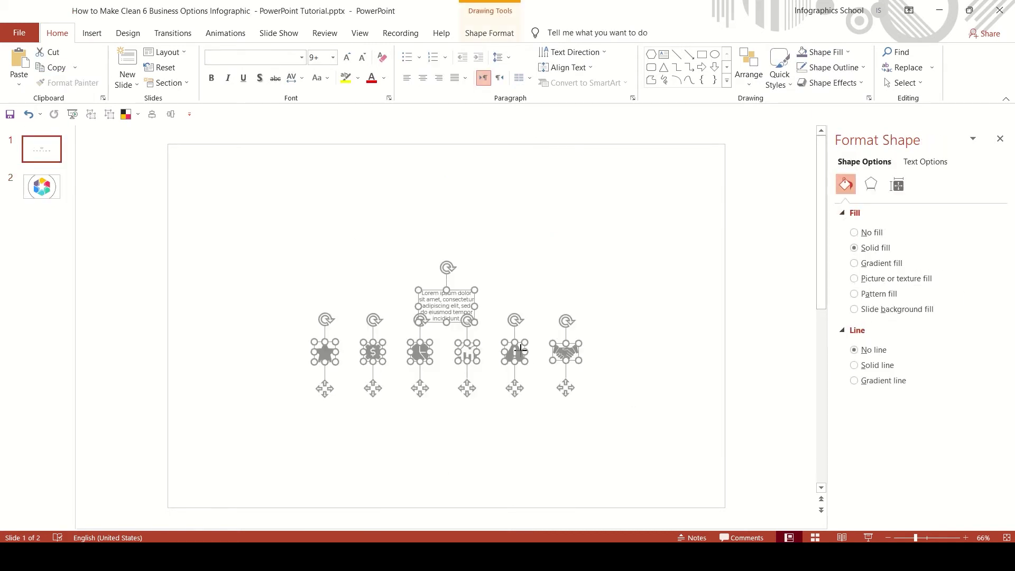
right_click(520, 349)
click(582, 143)
click(52, 157)
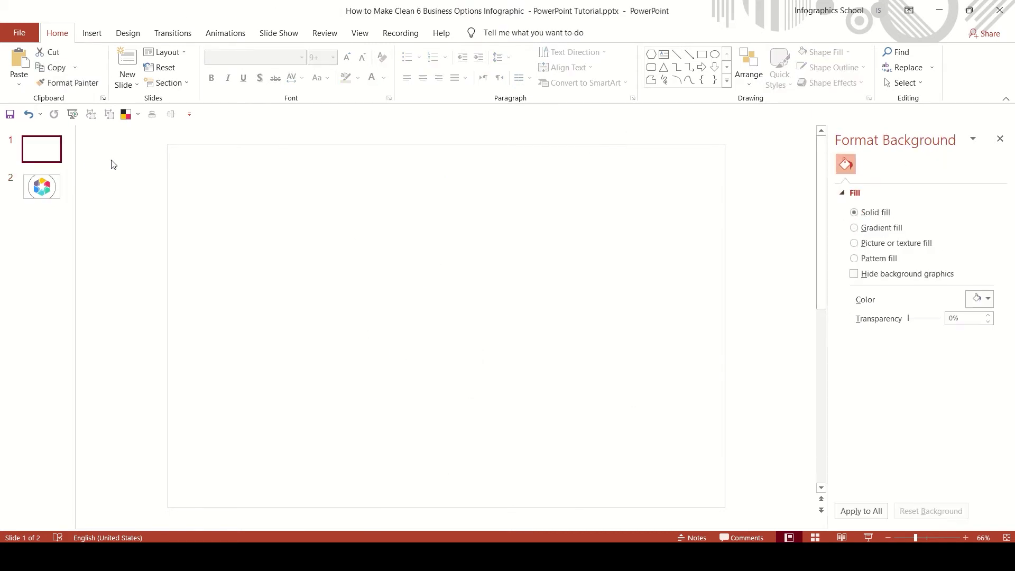
key(Delete)
Paste the icons and text onto the hexagon slide and move them to the lower right.
right_click(180, 271)
click(208, 295)
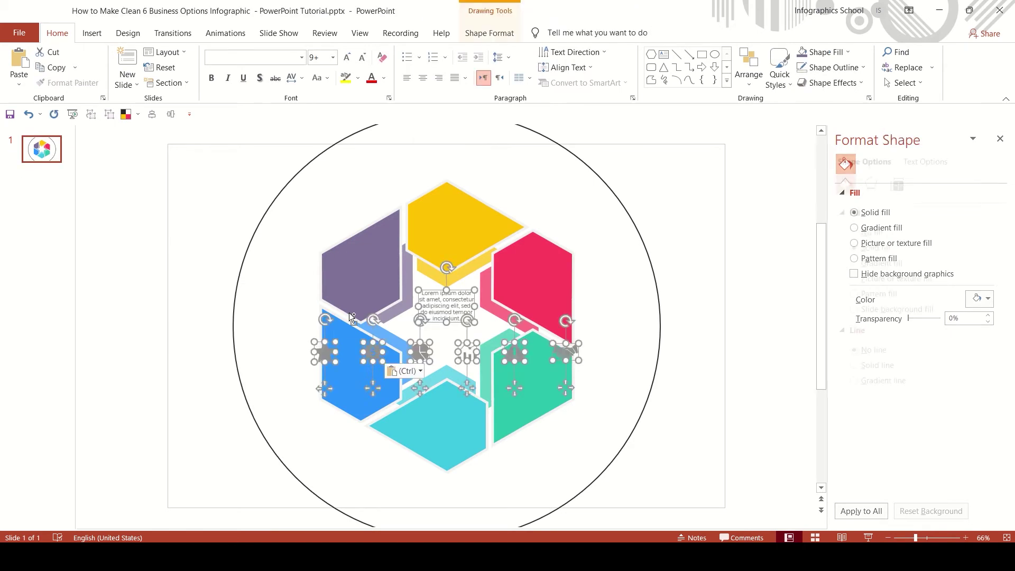
scroll(351, 316, down, 3)
drag(434, 339, 595, 375)
click(487, 461)
scroll(487, 461, up, 2)
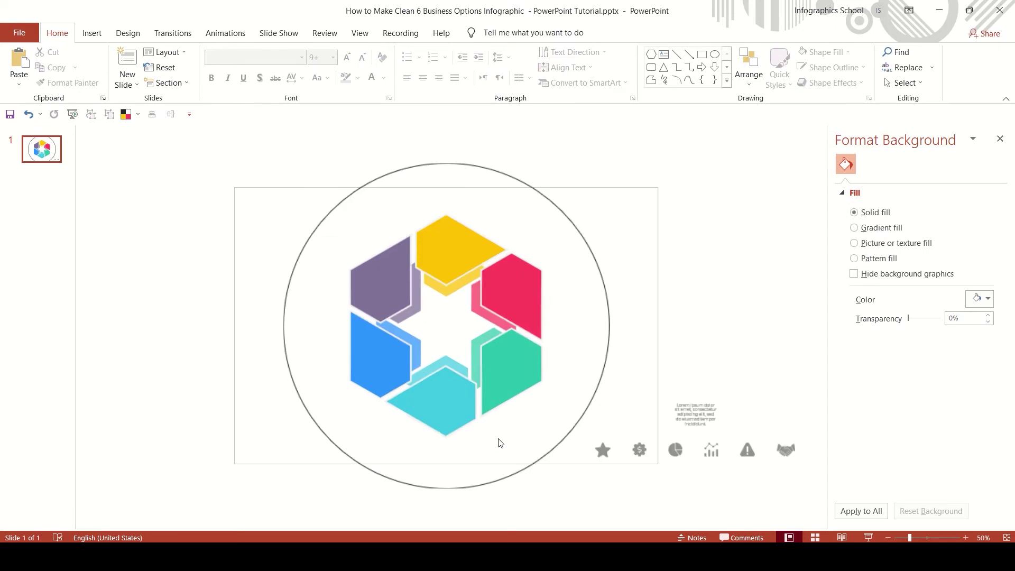
click(682, 402)
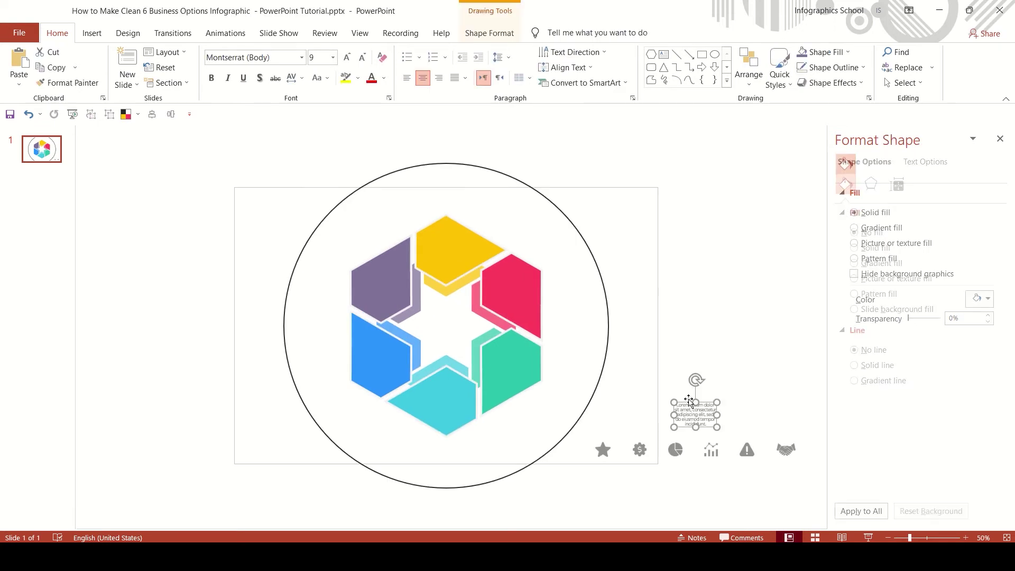
Select the whole hexagon ring and enlarge it around its centre.
click(520, 261)
click(608, 192)
drag(585, 168, 300, 464)
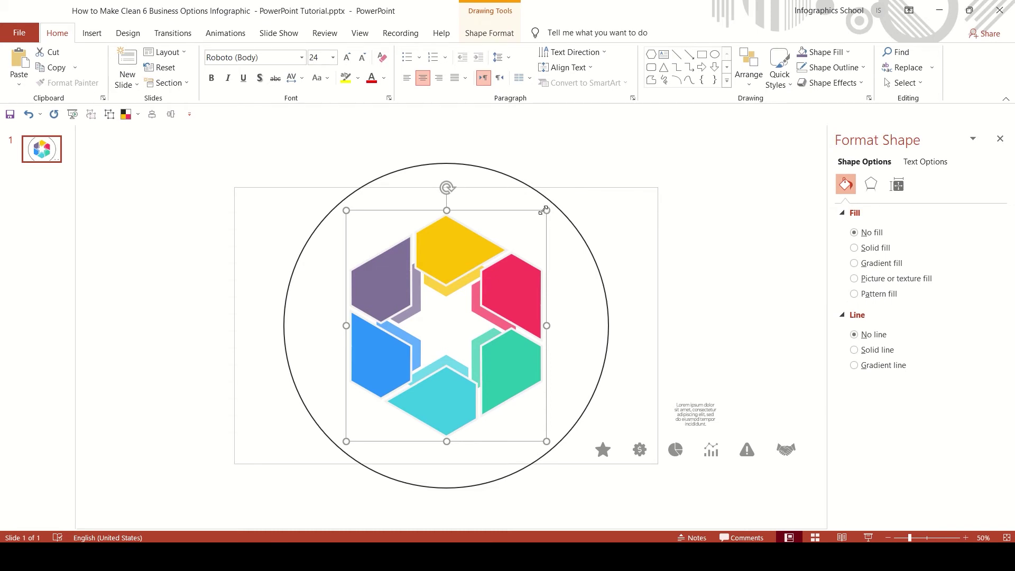
drag(545, 210, 555, 201)
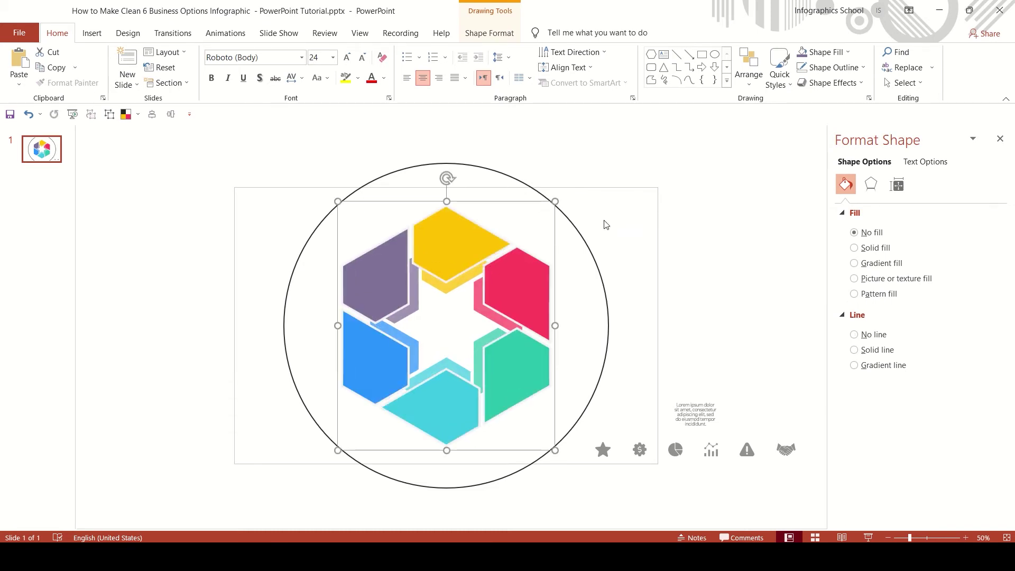
click(630, 284)
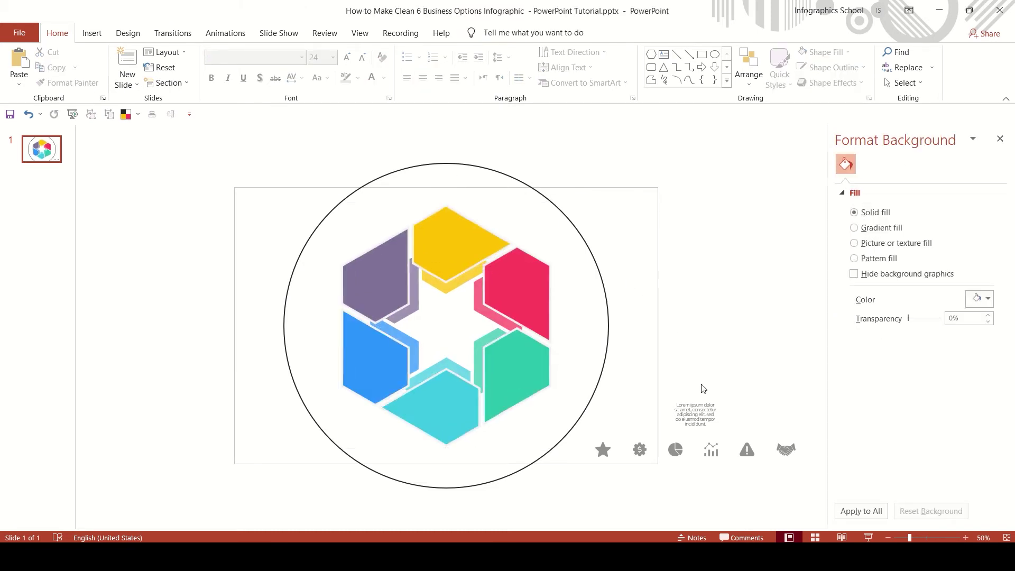
Move the Lorem ipsum text onto the yellow hexagon and make it white.
drag(707, 401, 469, 232)
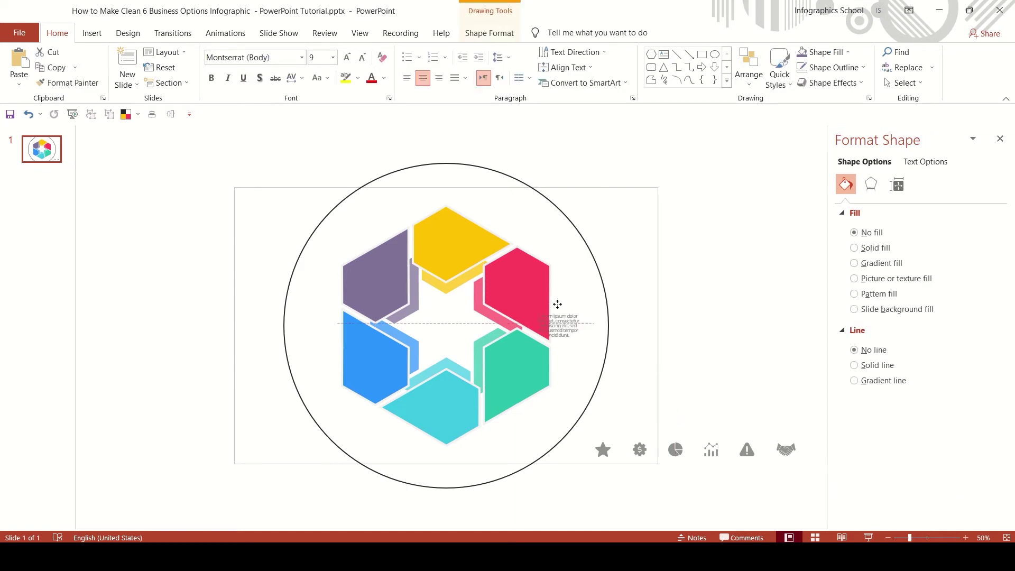
scroll(502, 249, up, 5)
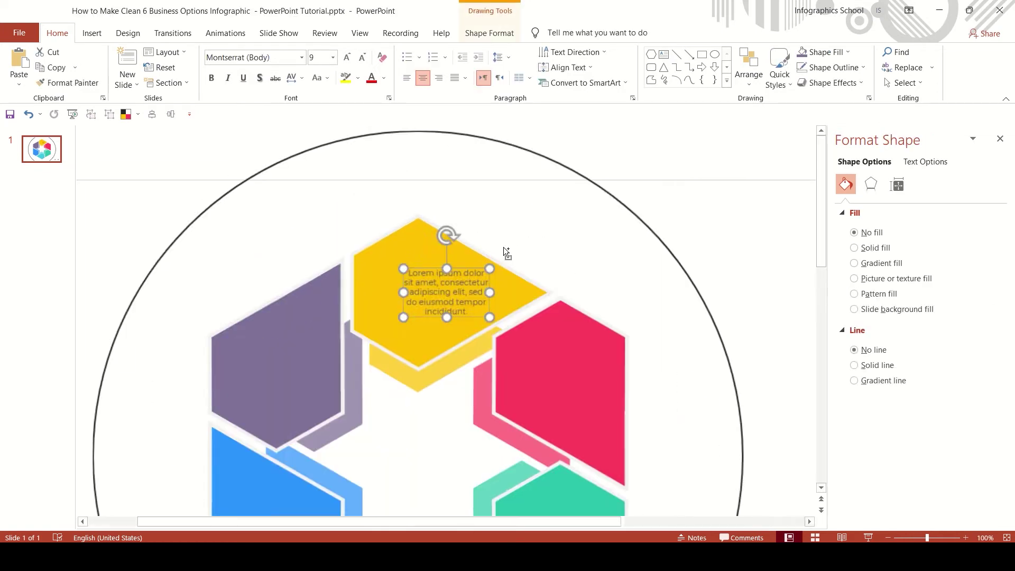
click(384, 78)
click(372, 109)
Ungroup the hexagon ring twice so no grouped shapes remain.
click(436, 228)
right_click(436, 228)
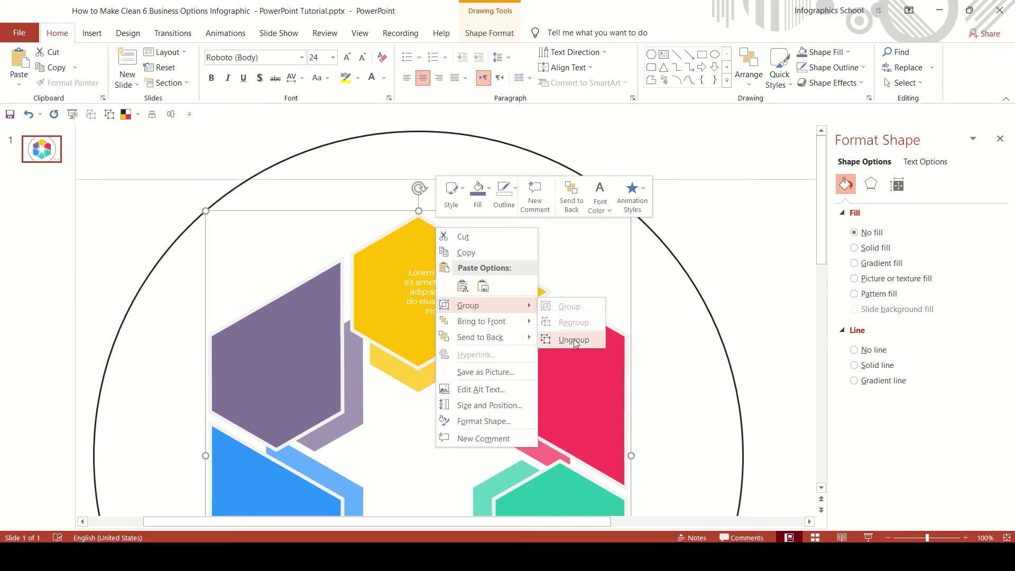
click(573, 340)
right_click(453, 243)
mouse_move(486, 321)
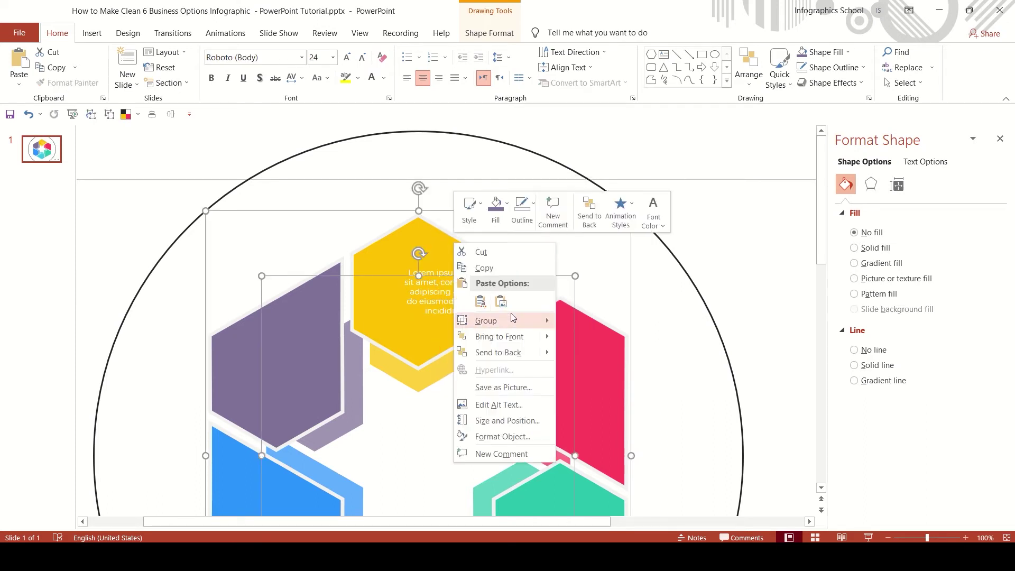
click(592, 354)
click(439, 418)
Left-align the sample text and align its box with the yellow hexagon.
click(459, 261)
key(ctrl+a)
click(407, 78)
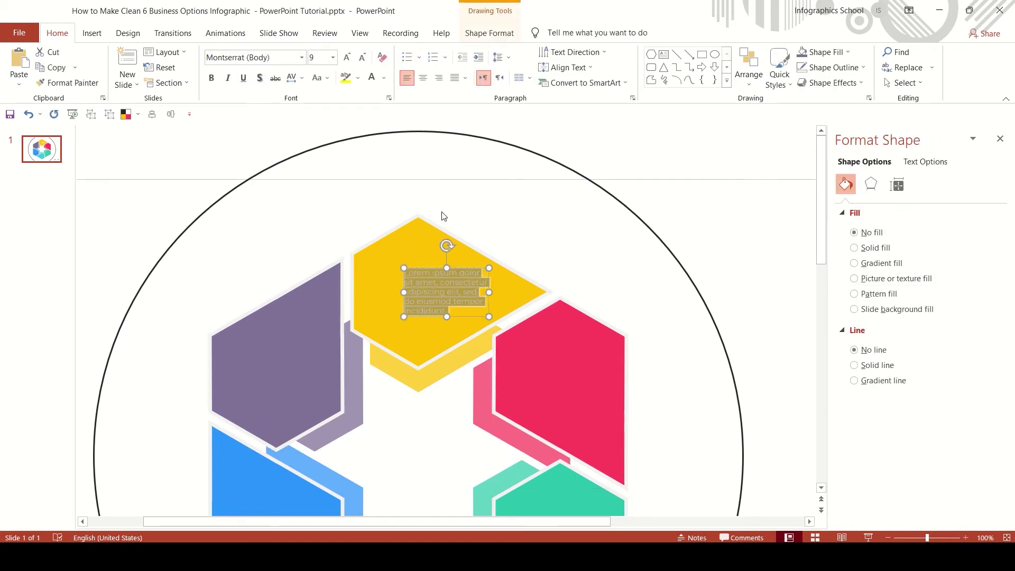
shift+click(424, 235)
click(489, 33)
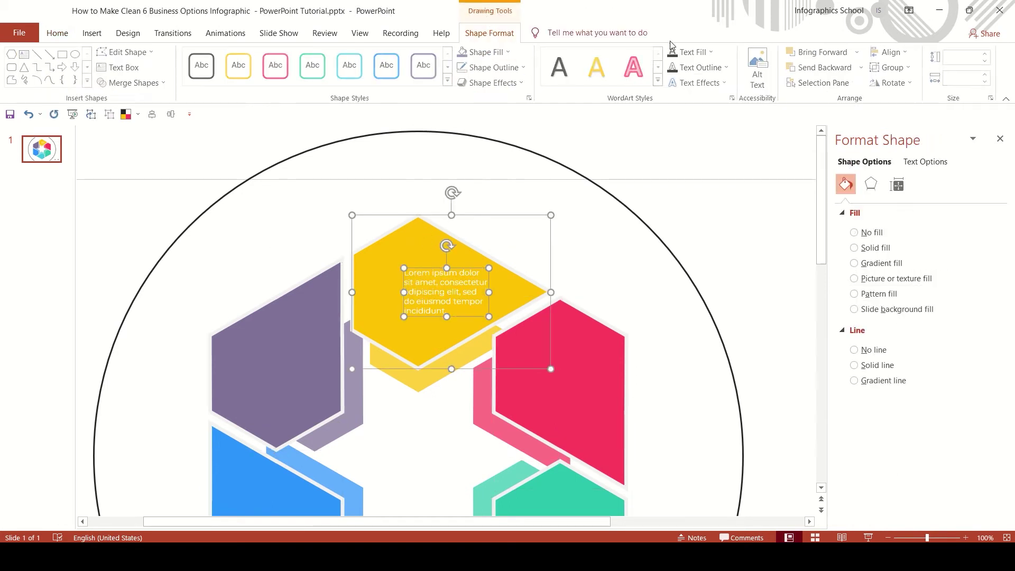
click(894, 52)
click(913, 134)
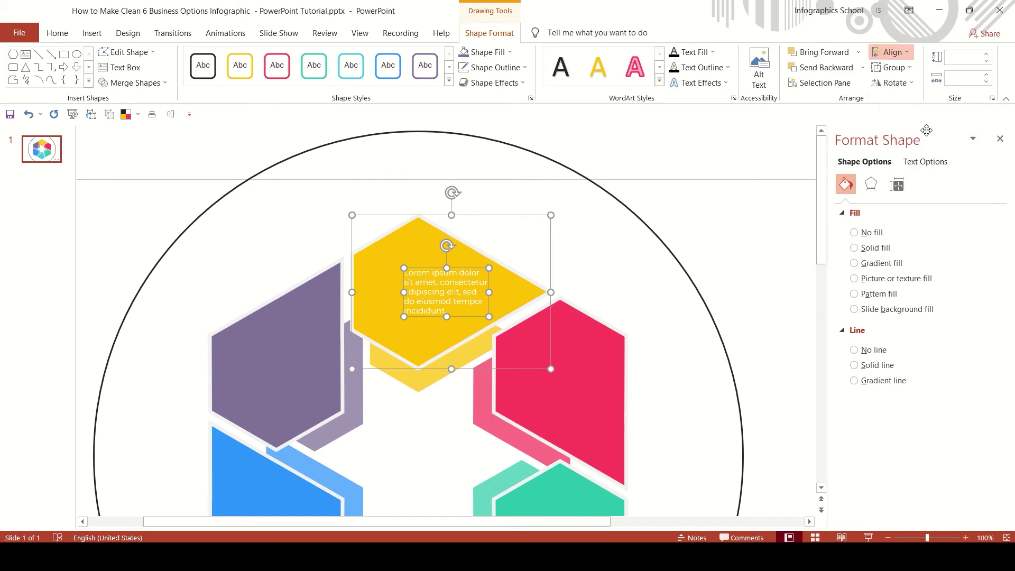
Resize the sample-text box to 1.06 × 1.12 inches within the yellow hexagon.
click(616, 286)
click(438, 265)
drag(401, 291, 421, 292)
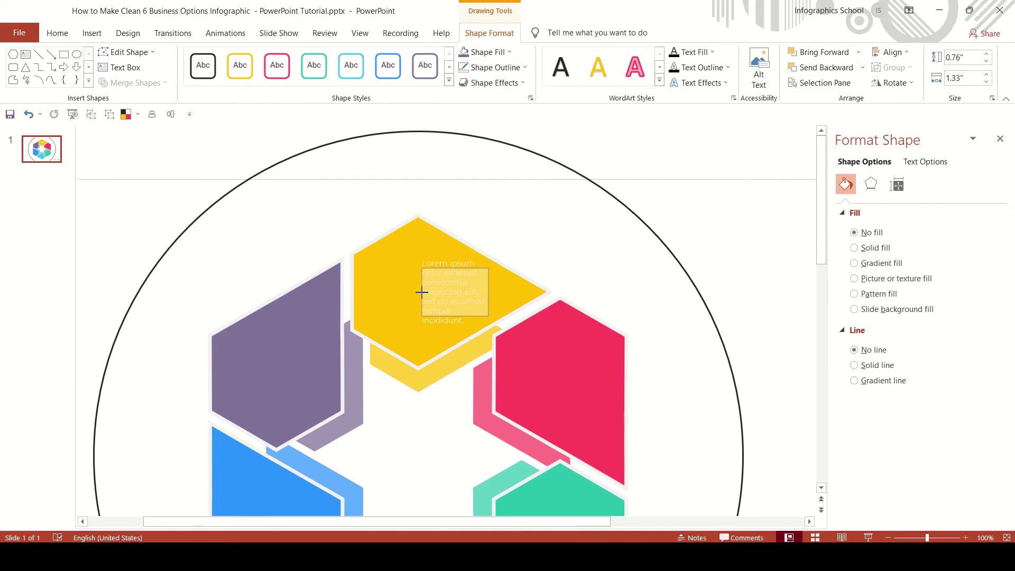
drag(421, 292, 422, 292)
drag(486, 293, 493, 296)
click(524, 245)
click(460, 255)
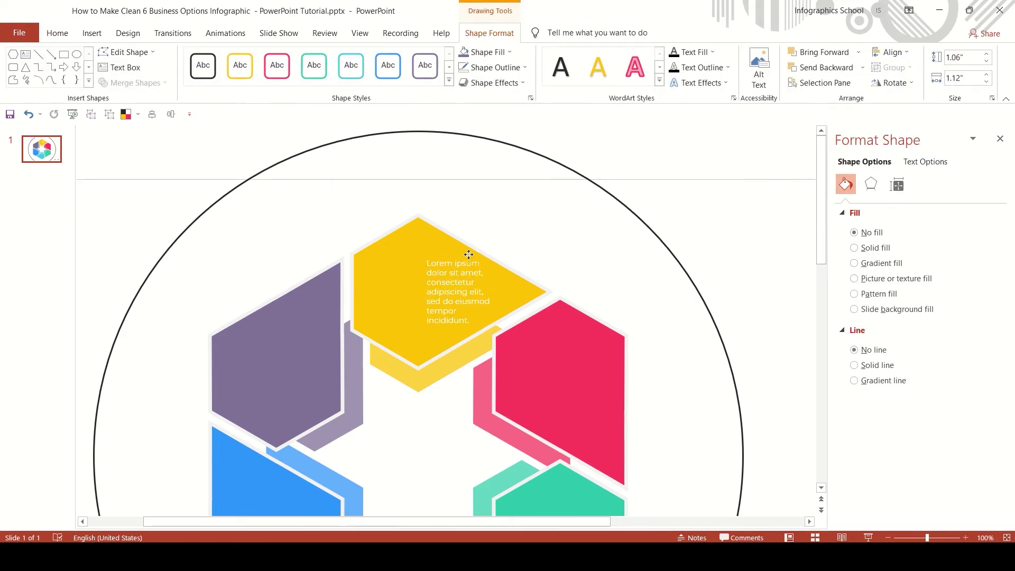
ctrl+scroll(468, 253, down, 3)
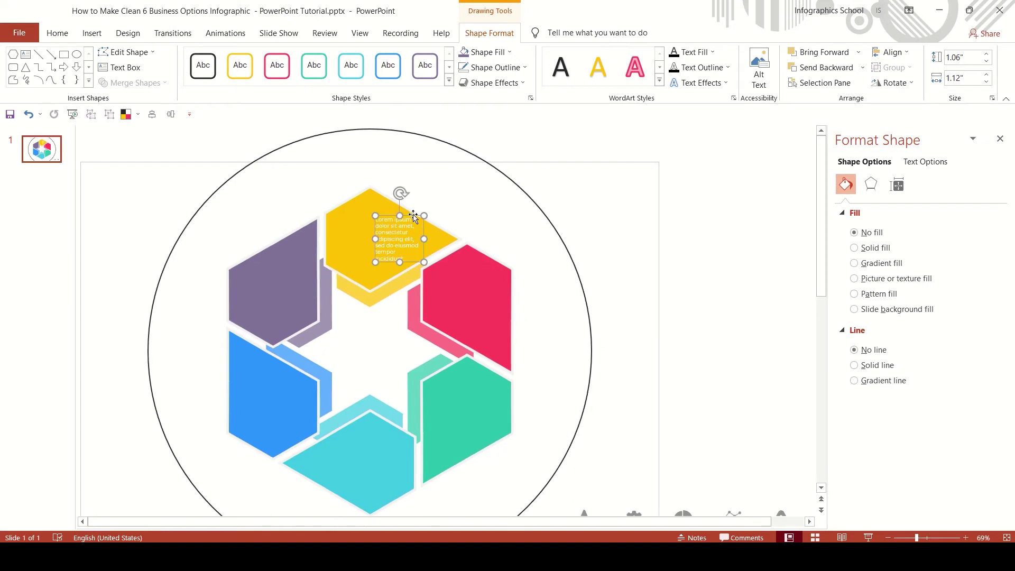
Copy the text box, then group all infographic shapes into one group.
right_click(415, 214)
click(446, 240)
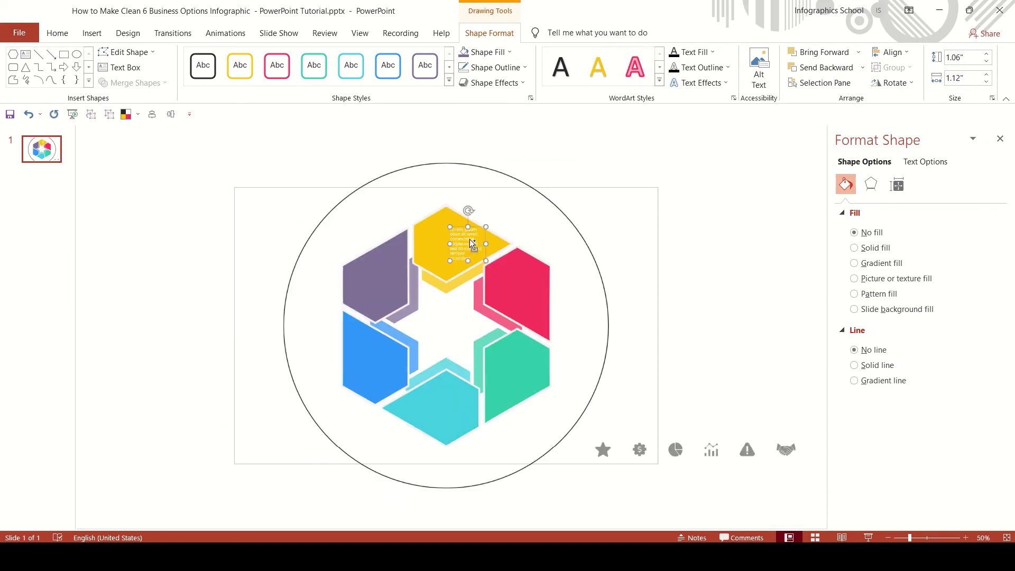
ctrl+scroll(470, 239, down, 4)
drag(534, 207, 360, 419)
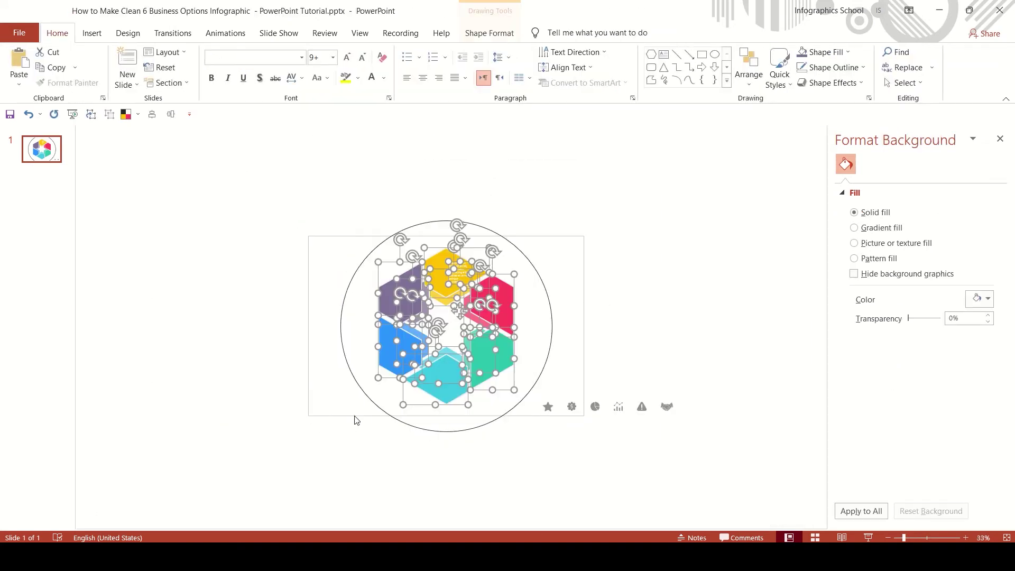
right_click(532, 266)
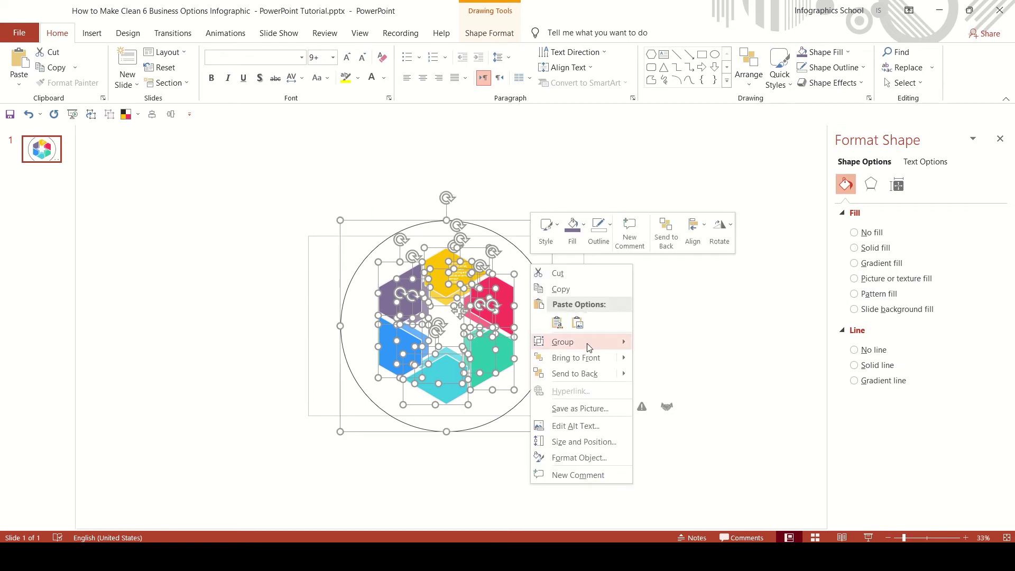
click(660, 342)
ctrl+scroll(499, 293, up, 4)
Rotate the group about 60° and group a pasted text copy onto the top hexagon.
click(391, 204)
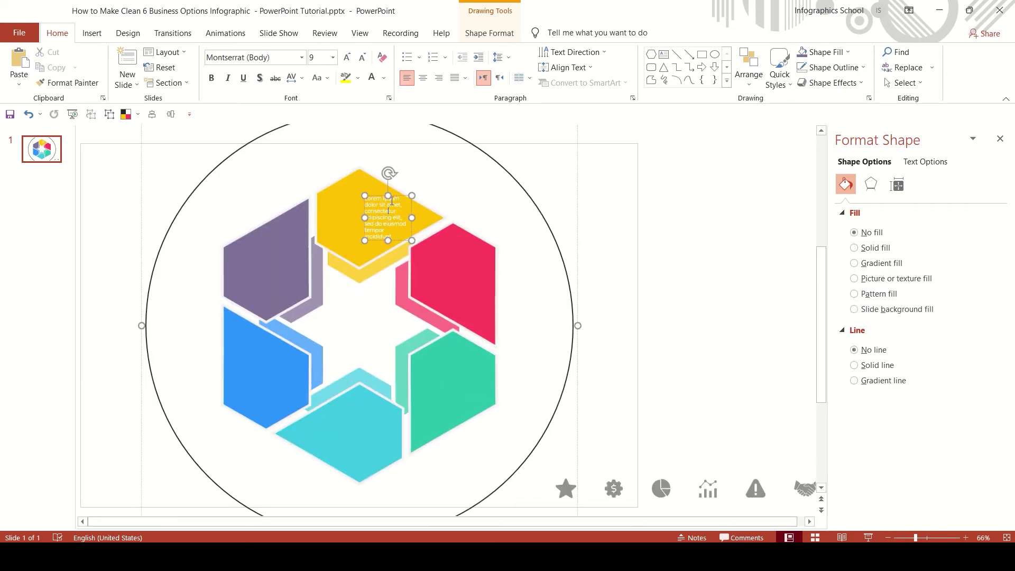
right_click(394, 194)
key(Escape)
ctrl+scroll(424, 212, down, 4)
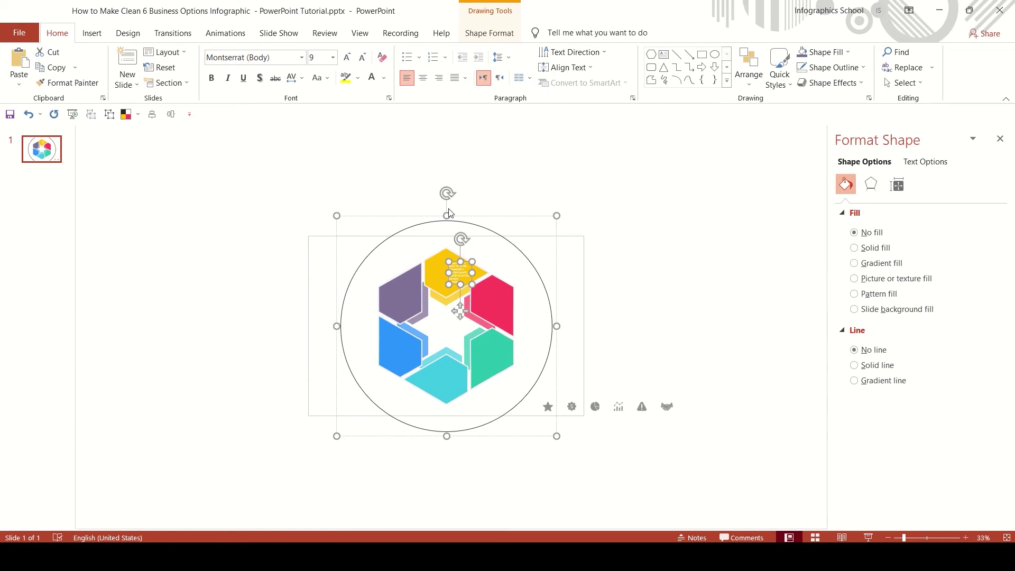
click(445, 195)
drag(447, 194, 538, 292)
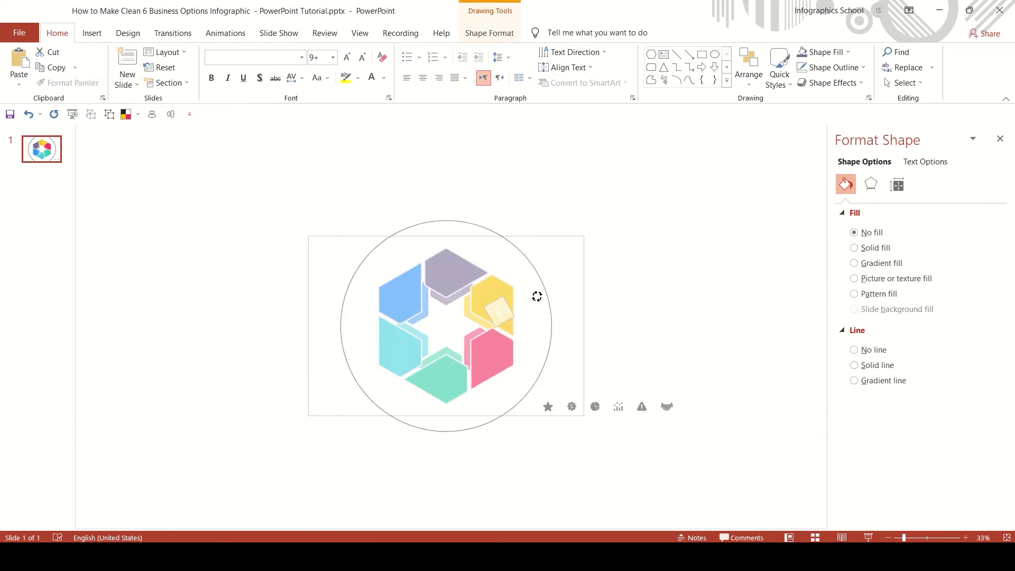
right_click(536, 212)
click(460, 270)
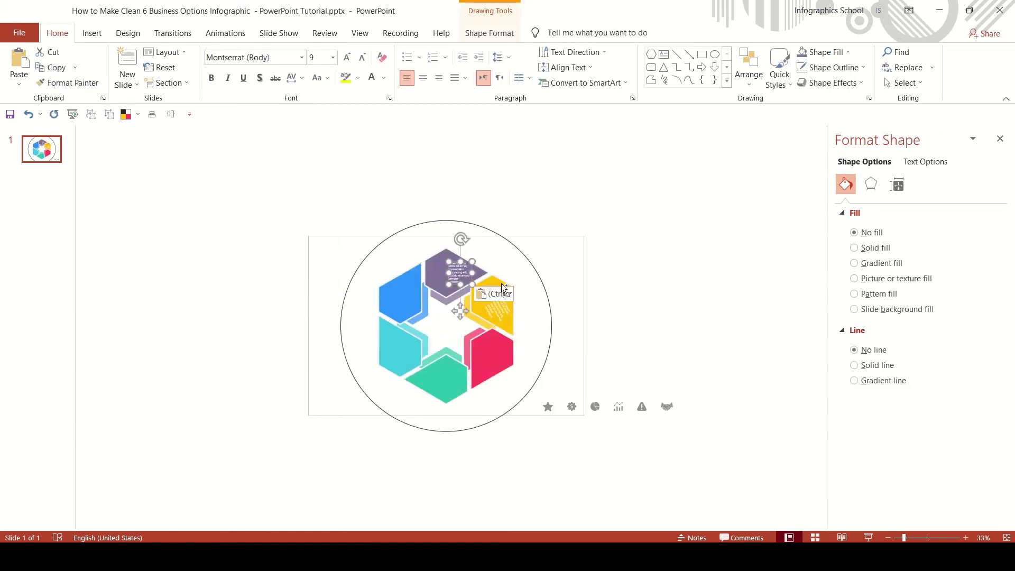
right_click(502, 283)
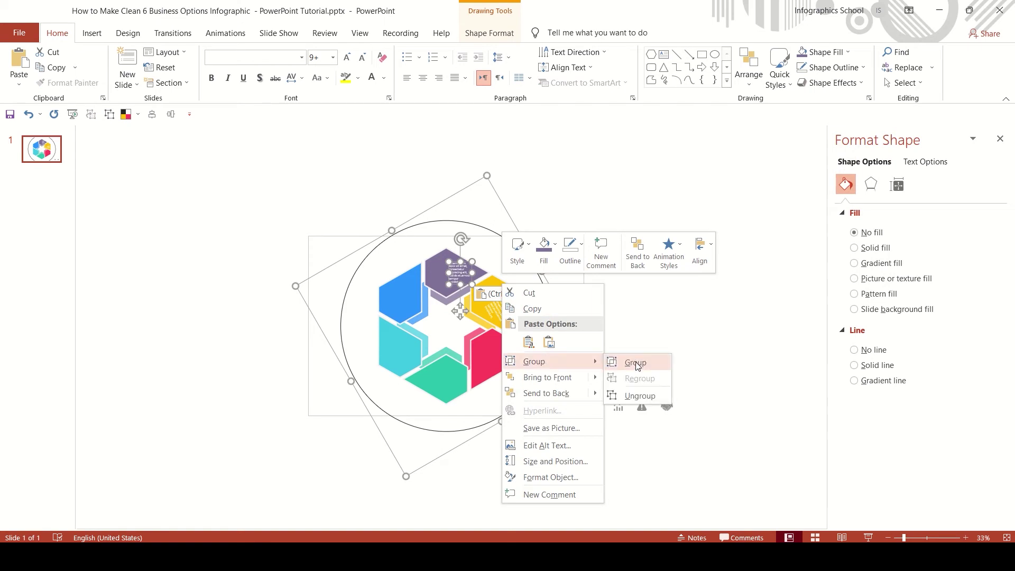
click(637, 364)
Add two more text copies, rotating 60° and regrouping with the ring each time.
drag(447, 194, 528, 227)
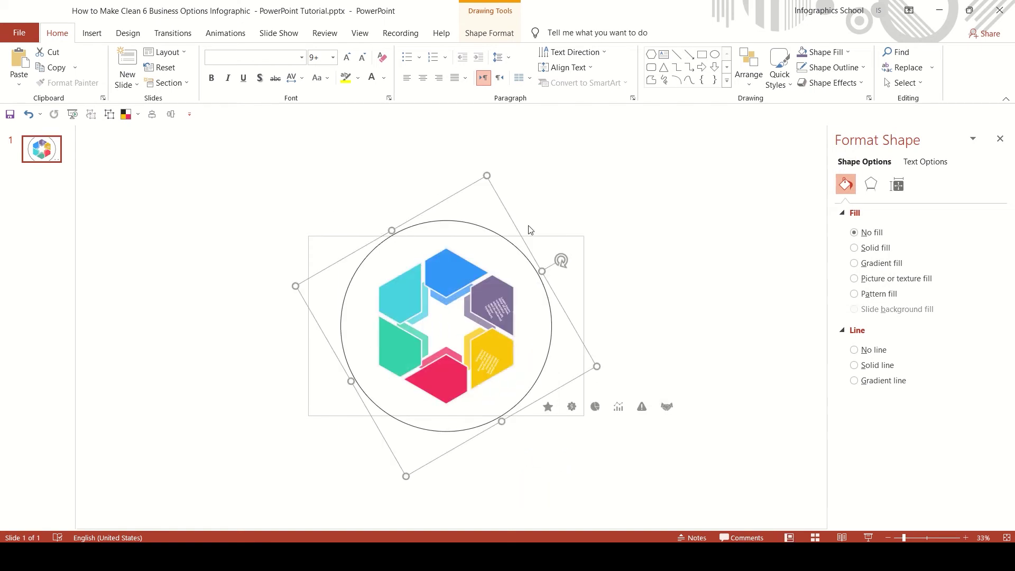
right_click(530, 226)
click(556, 253)
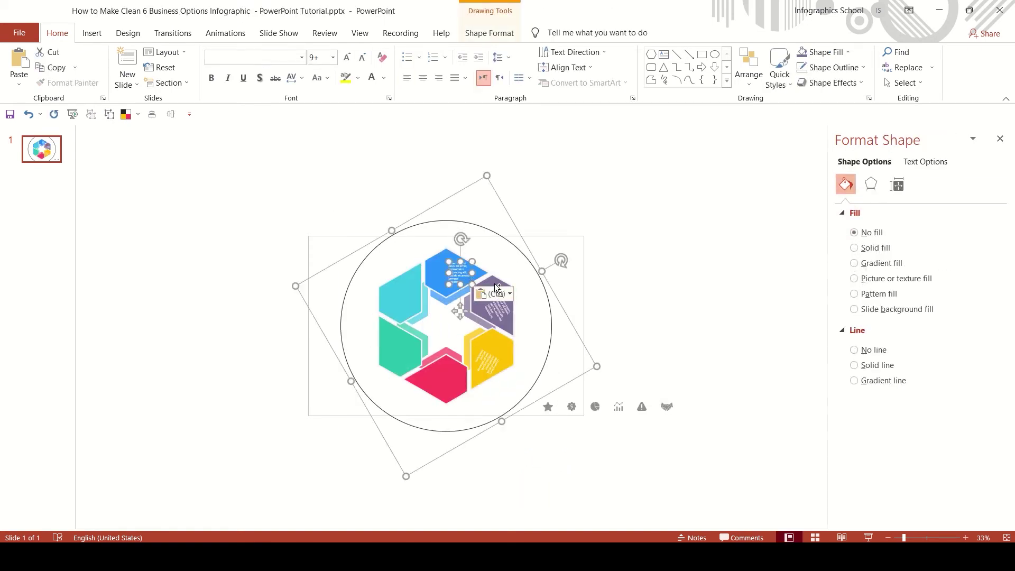
right_click(496, 284)
click(624, 363)
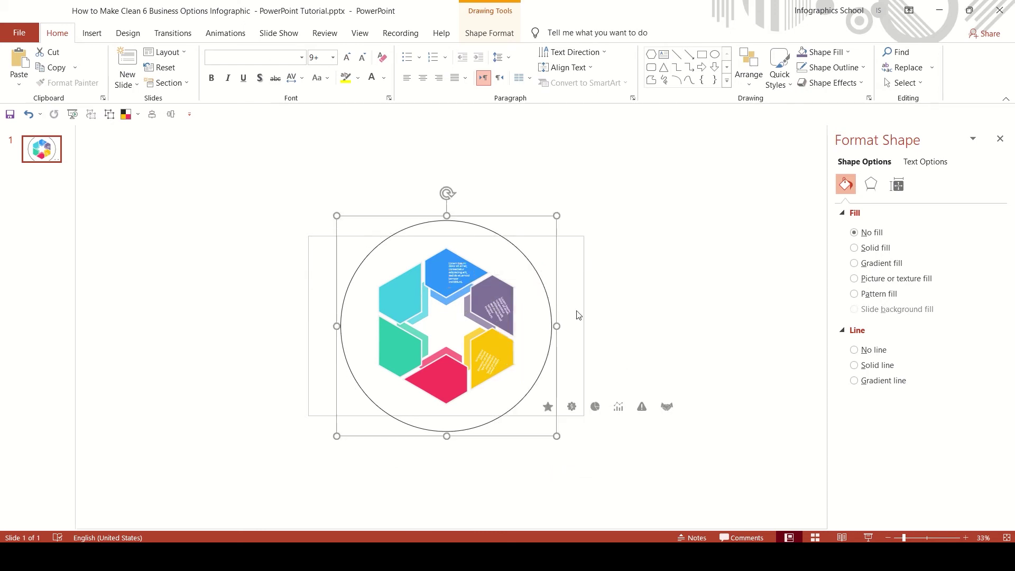
drag(442, 189, 555, 230)
right_click(555, 230)
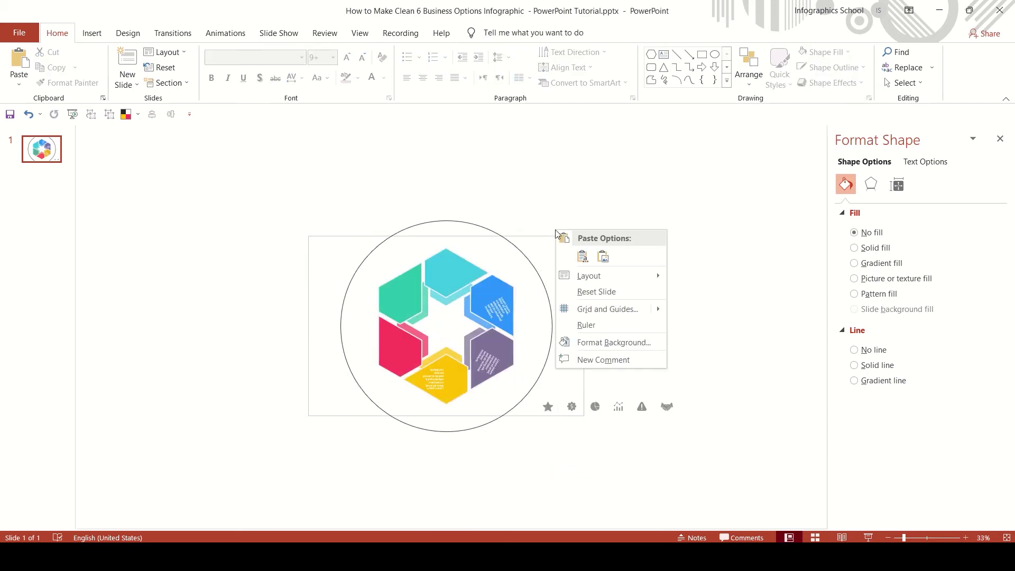
click(583, 257)
right_click(498, 286)
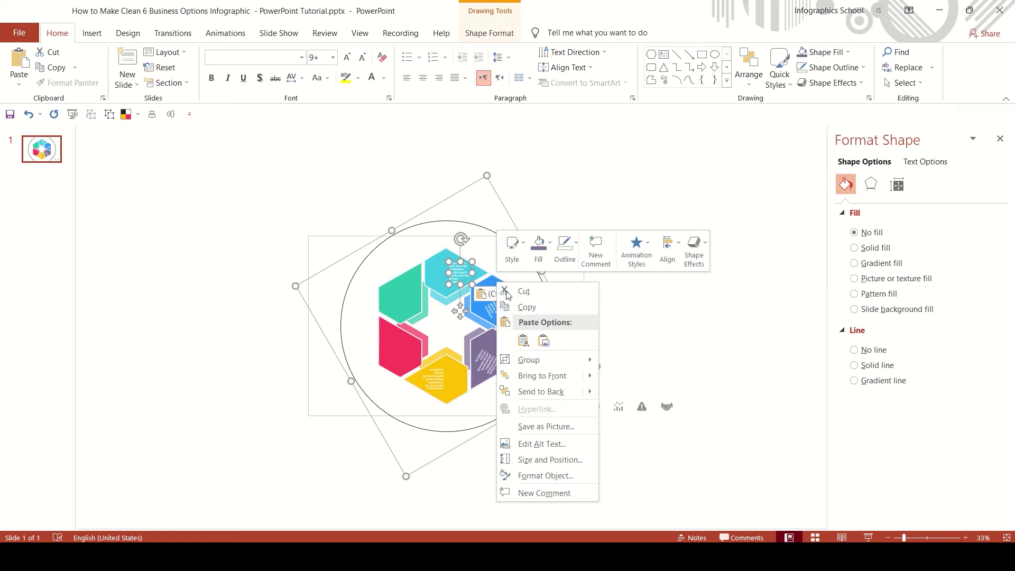
click(627, 359)
Add the final two text copies the same way so all six hexagons have text.
drag(448, 195, 557, 296)
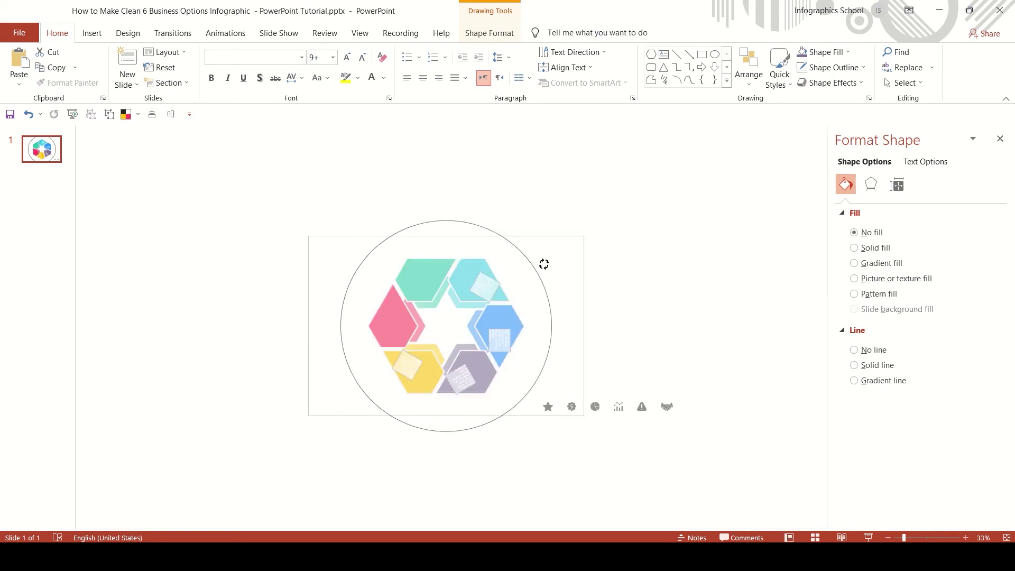
right_click(537, 218)
click(566, 241)
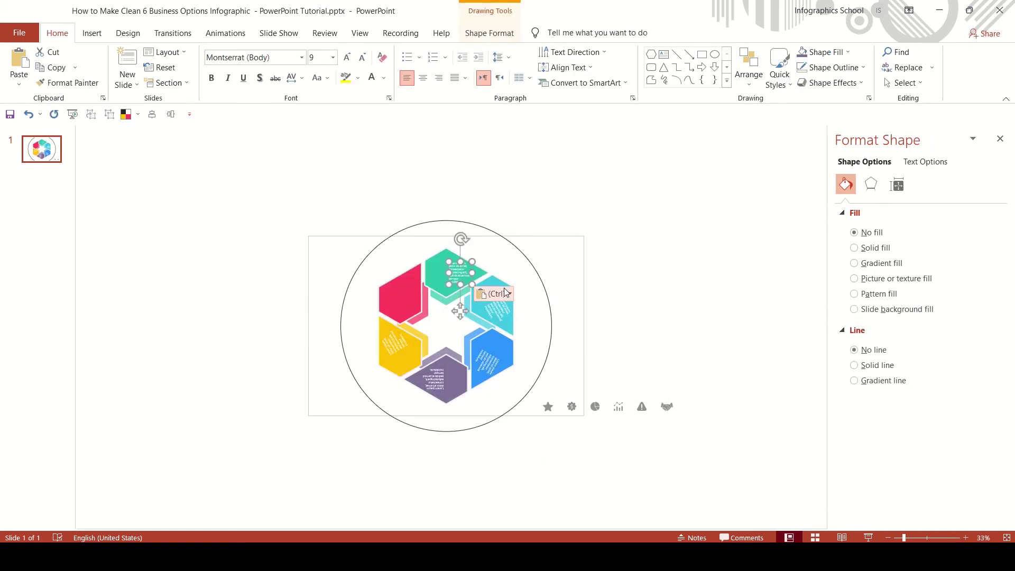
right_click(497, 279)
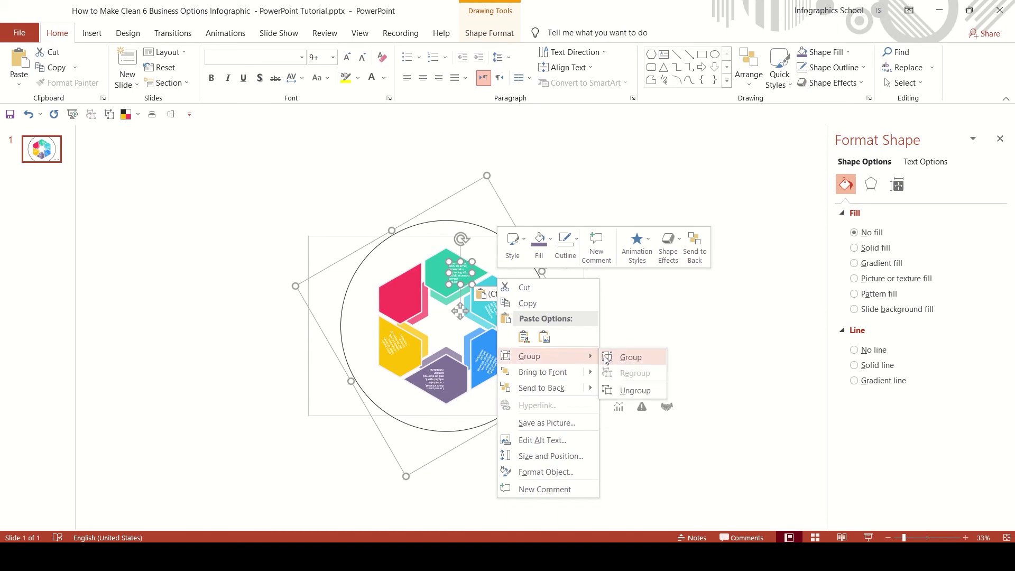
mouse_move(529, 356)
click(607, 357)
drag(448, 194, 560, 259)
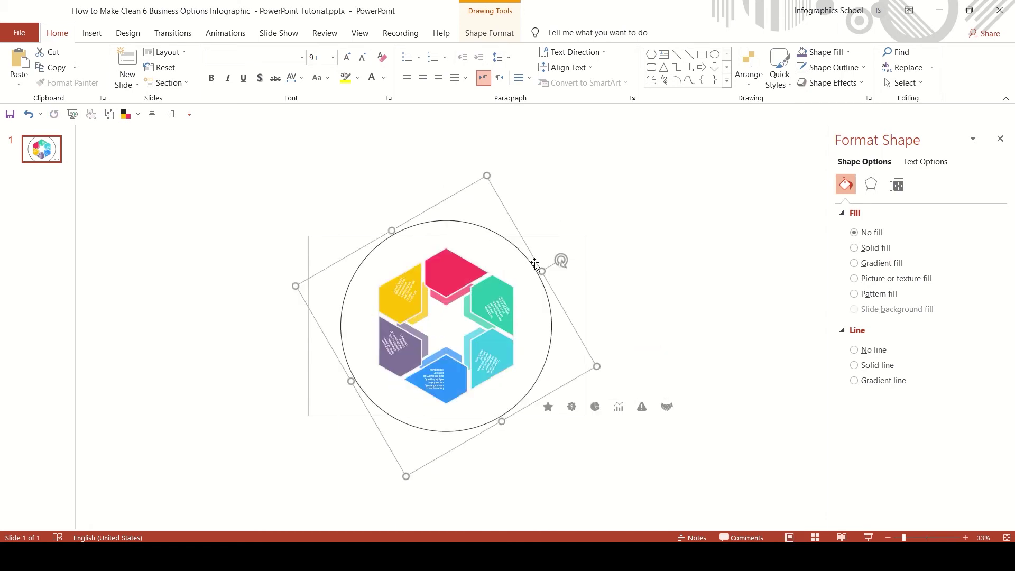
right_click(535, 220)
click(561, 244)
shift+click(497, 280)
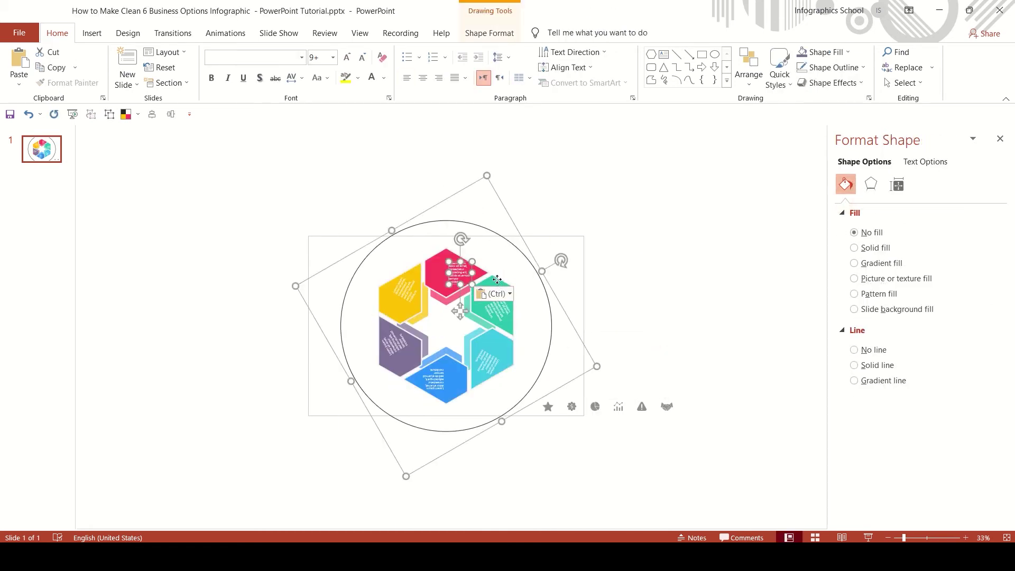
right_click(497, 281)
click(606, 358)
ctrl+scroll(446, 180, up, 2)
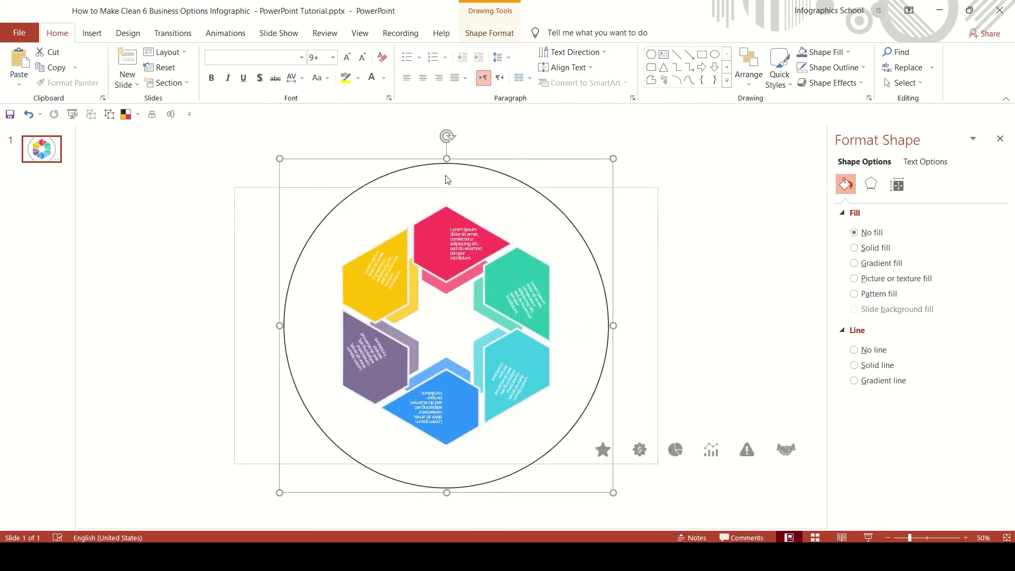
Rotate the ring 60° so yellow is on top, then ungroup and regroup its shapes.
drag(446, 135, 557, 259)
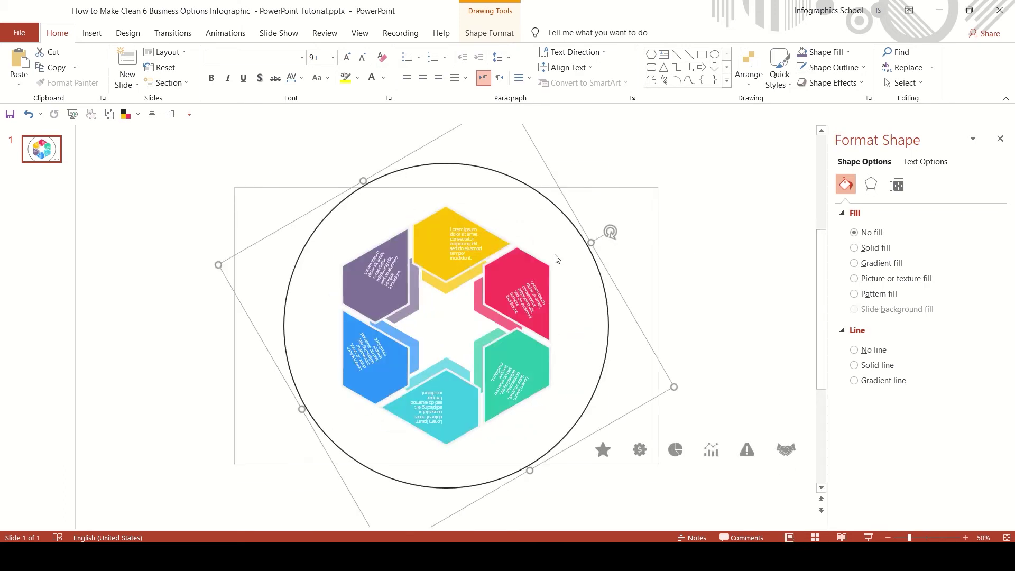
right_click(533, 259)
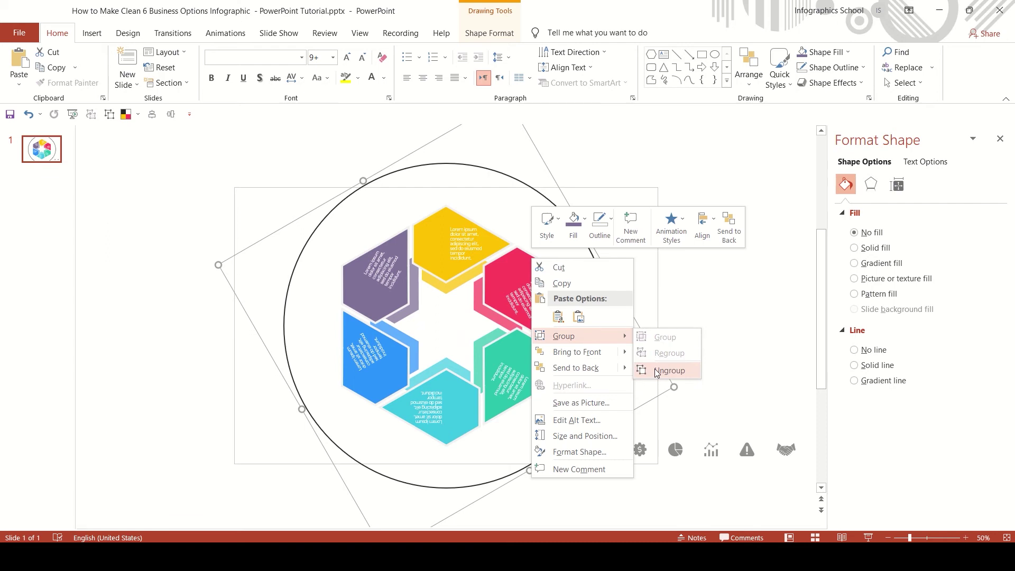
click(659, 370)
click(529, 294)
right_click(530, 290)
click(497, 376)
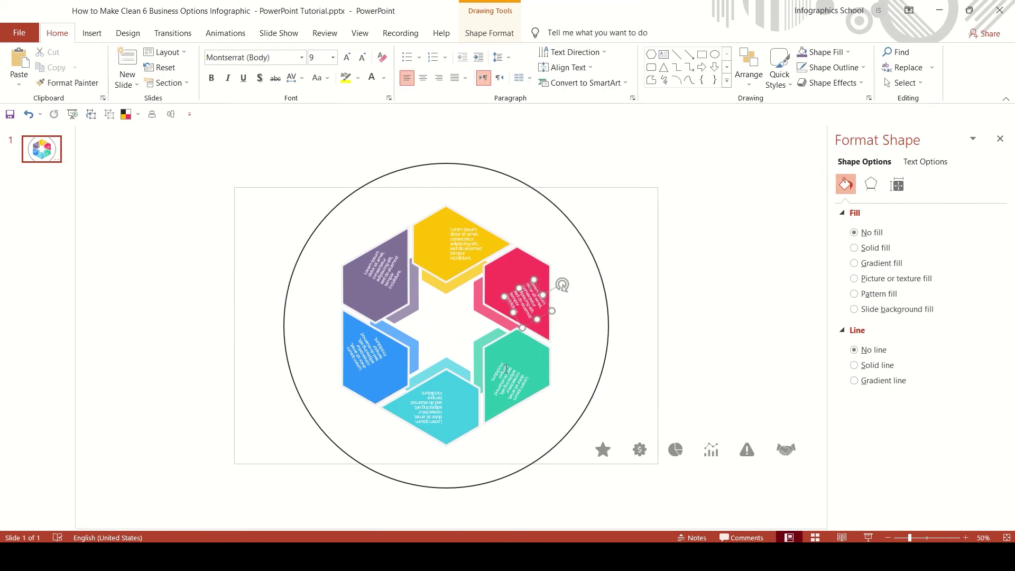
click(507, 368)
right_click(509, 369)
mouse_move(541, 173)
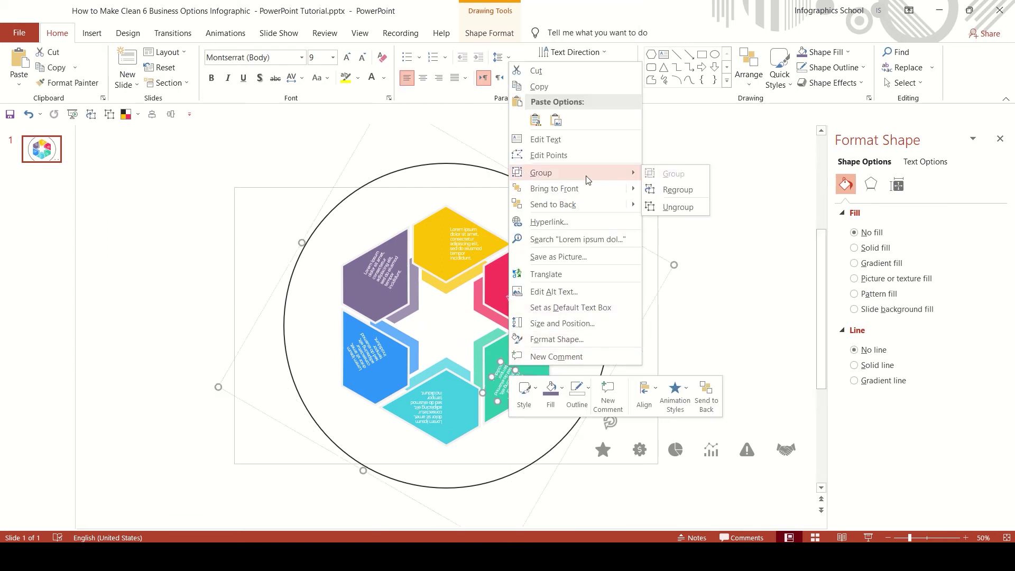
click(673, 207)
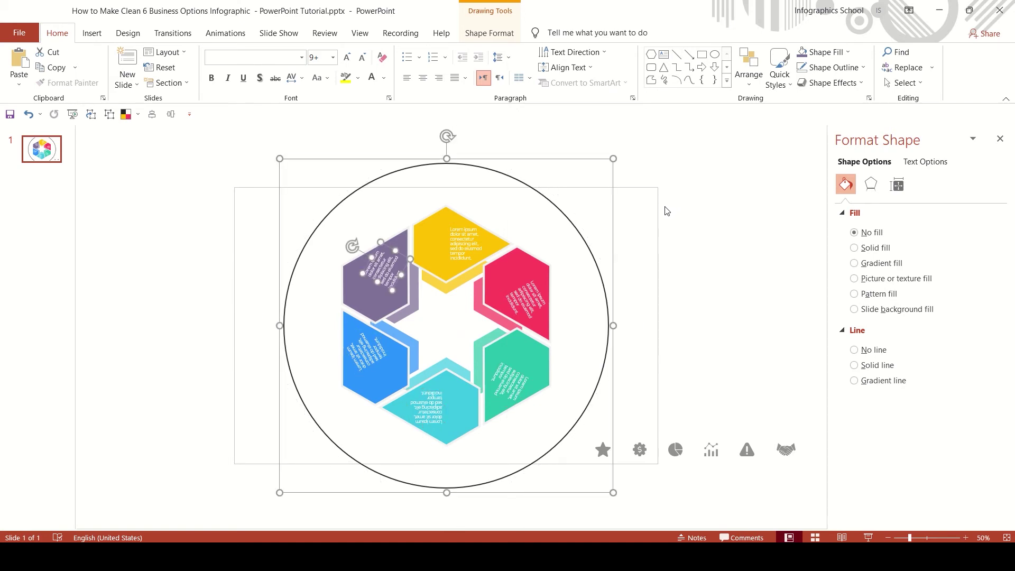
click(682, 220)
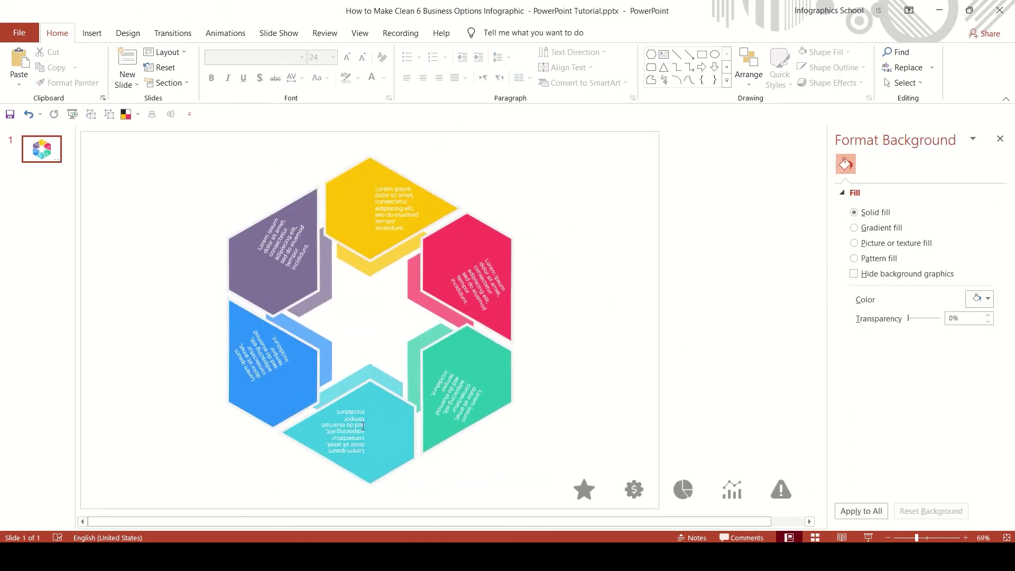
Turn the blue, cyan and green text boxes upright and right-align their text.
click(364, 426)
shift+click(440, 396)
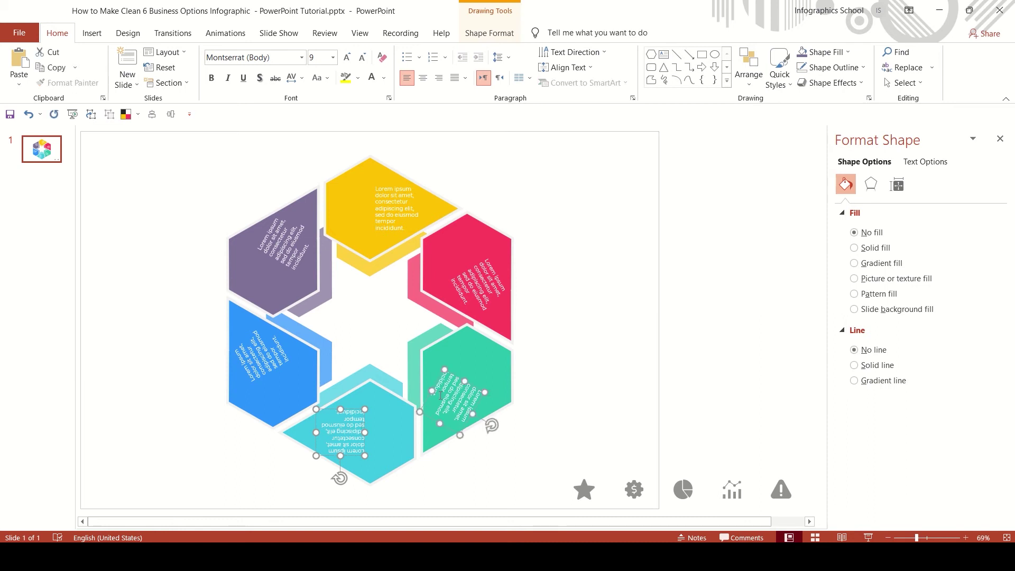
shift+click(284, 375)
drag(344, 479, 342, 386)
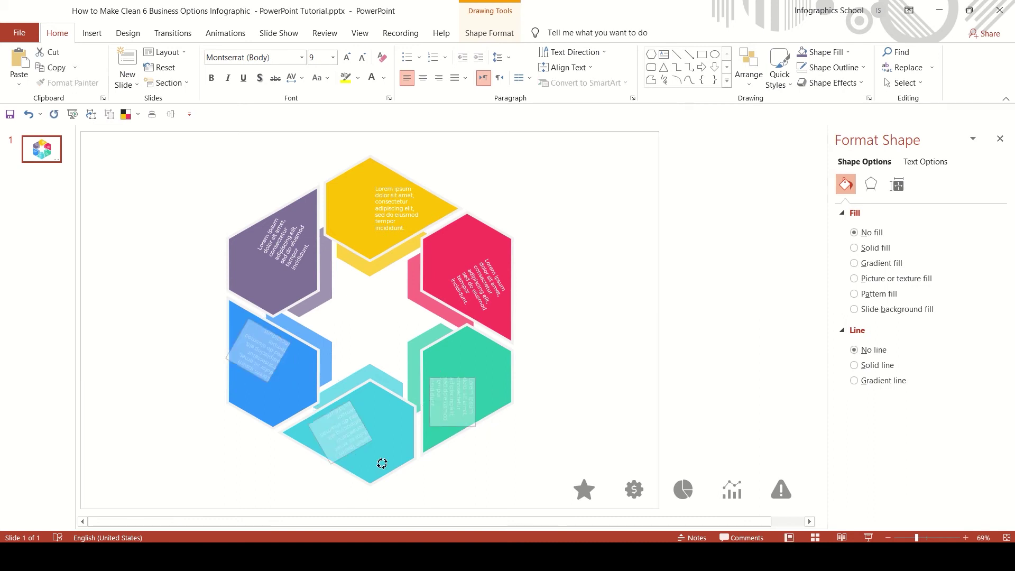
click(439, 78)
click(613, 318)
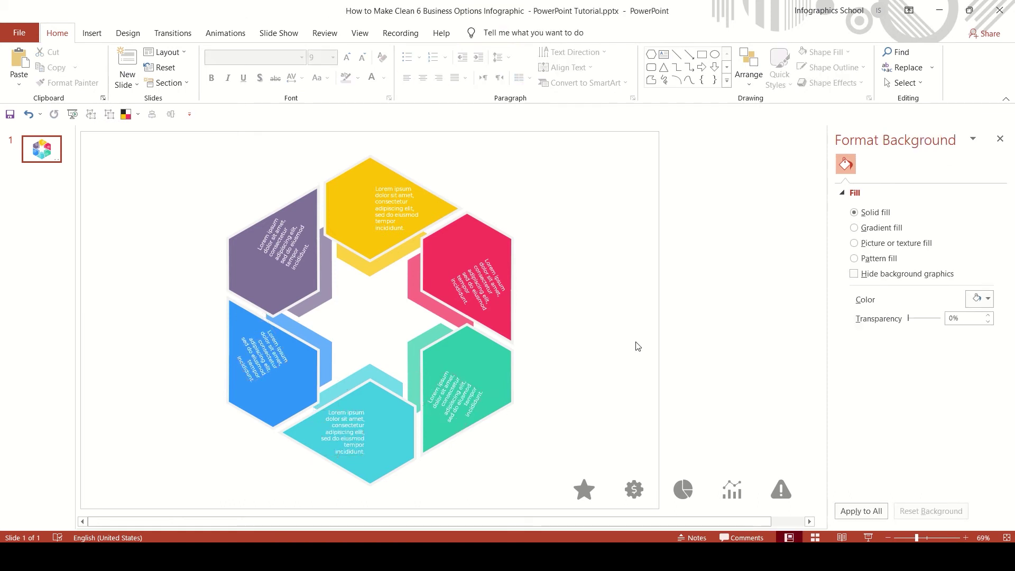
Move the icon row under the ring and put the handshake icon at its right end.
scroll(730, 487, down, 1)
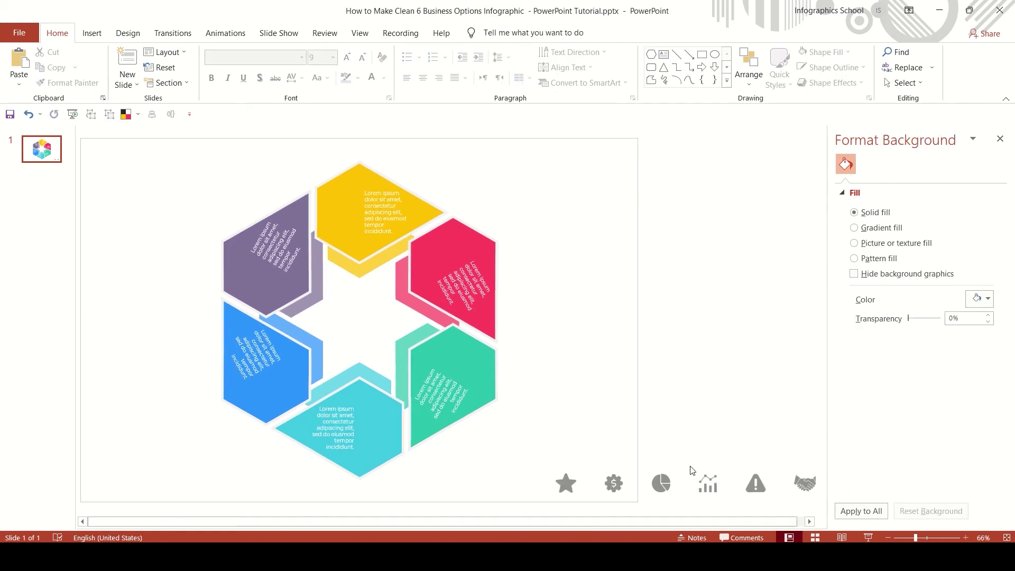
click(562, 475)
mouse_move(801, 484)
mouse_down()
mouse_move(685, 478)
mouse_move(736, 471)
mouse_move(349, 392)
mouse_up()
click(736, 472)
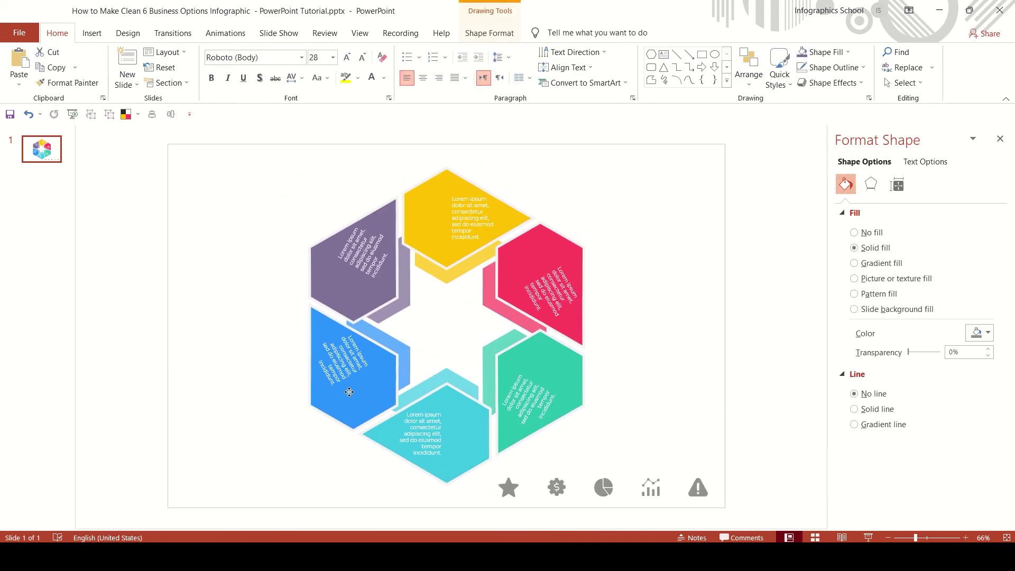
mouse_move(605, 418)
mouse_down()
mouse_move(732, 476)
mouse_move(459, 527)
mouse_up()
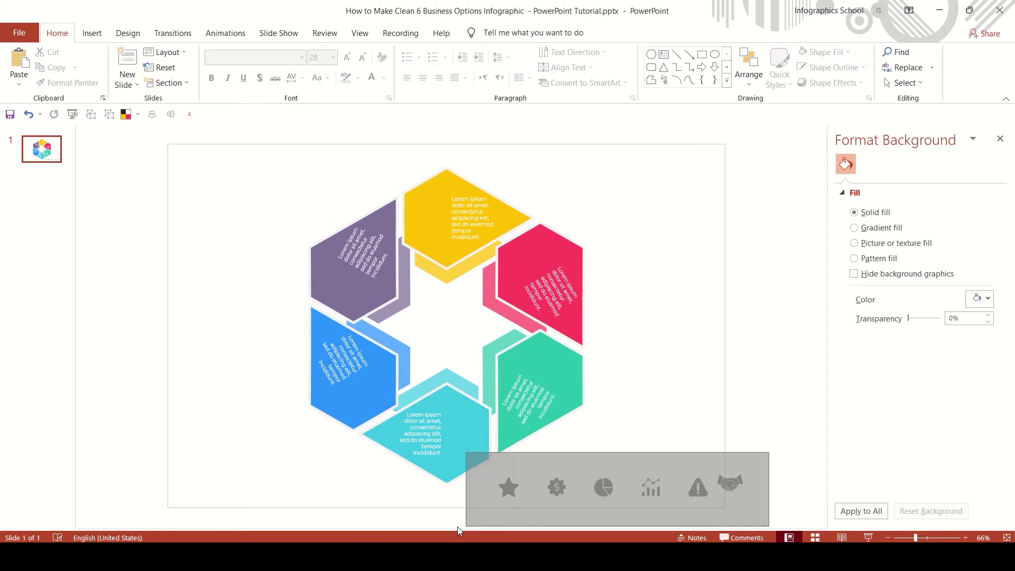
Cut and re-paste the six icons, then place a white handshake icon on the blue hexagon.
right_click(503, 475)
click(529, 258)
right_click(691, 375)
click(713, 402)
key(ctrl+v)
drag(730, 489, 361, 398)
click(489, 33)
click(488, 52)
click(467, 79)
click(686, 286)
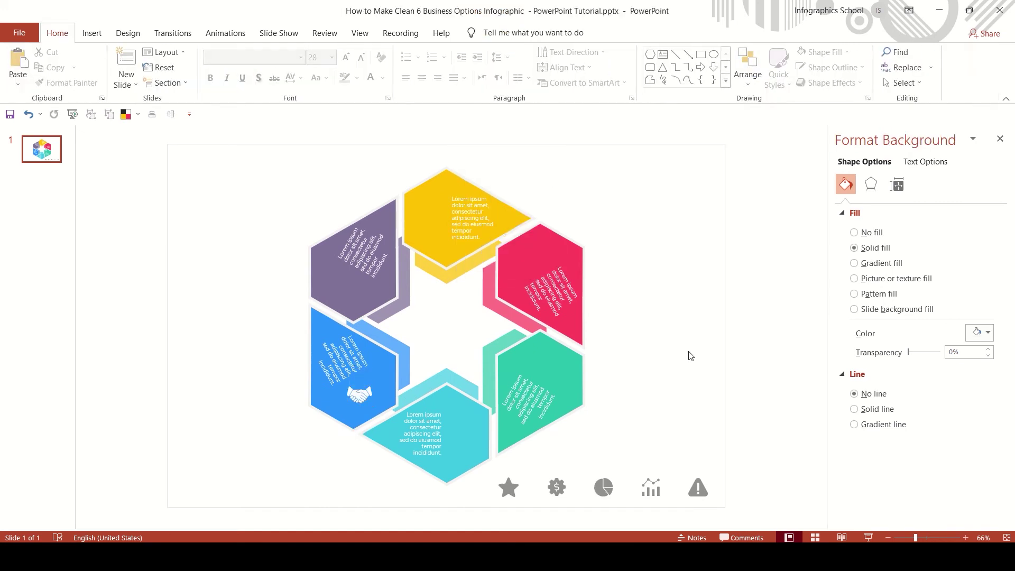
Place the pie-chart icon on the yellow hexagon, fill it white and enlarge it slightly.
mouse_move(611, 488)
mouse_down()
mouse_move(460, 212)
mouse_move(428, 217)
mouse_up()
click(892, 52)
click(916, 131)
click(779, 182)
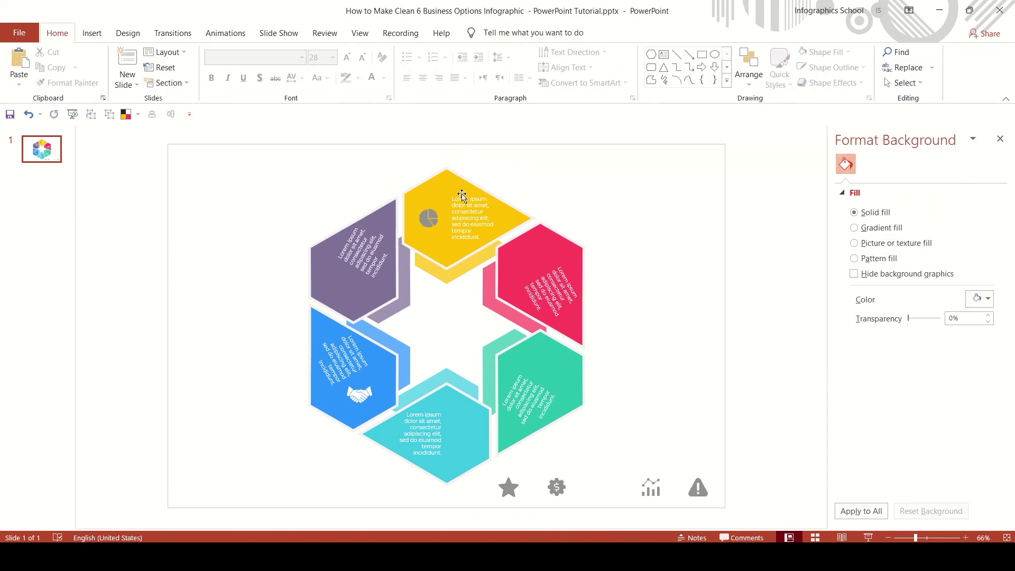
click(429, 217)
click(464, 52)
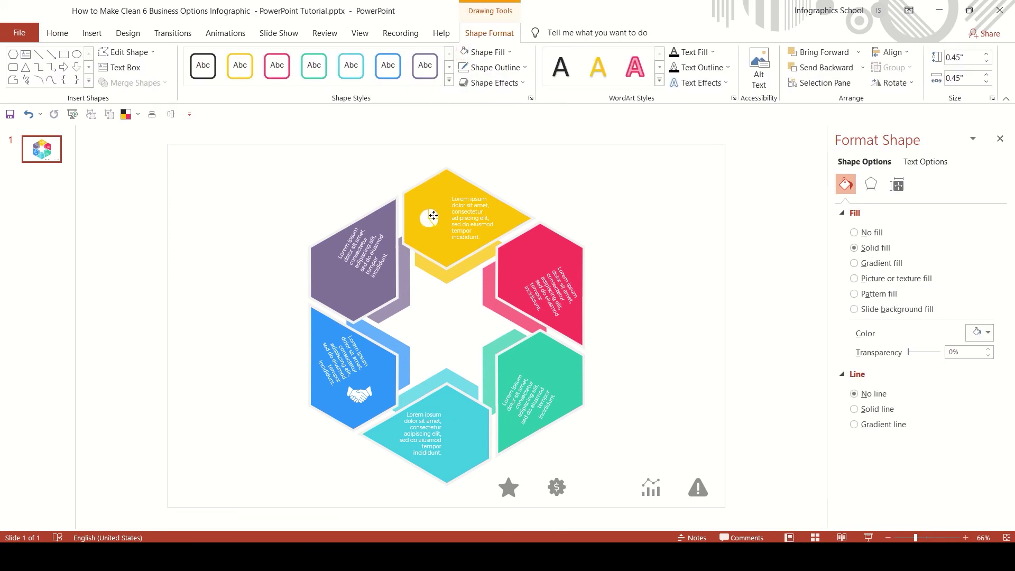
drag(440, 208, 443, 208)
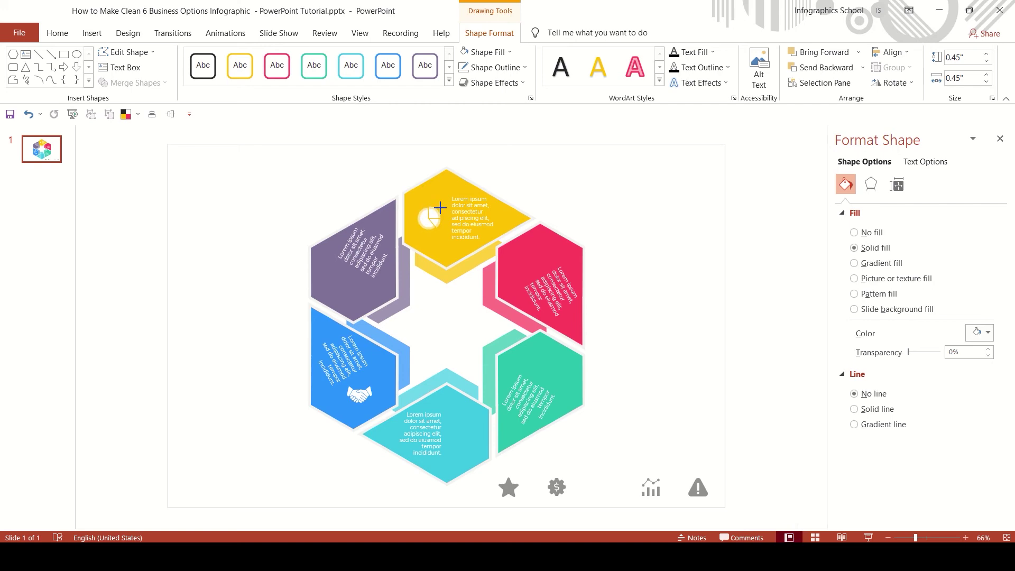
click(579, 209)
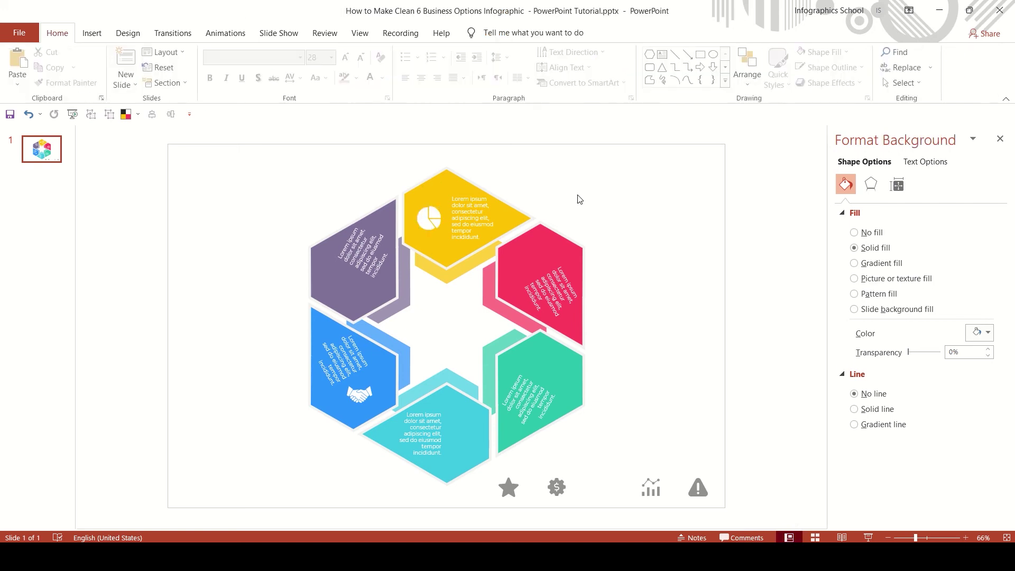
Put the gear-dollar icon on red at 0.57 inches and the warning icon on cyan.
drag(565, 491, 540, 259)
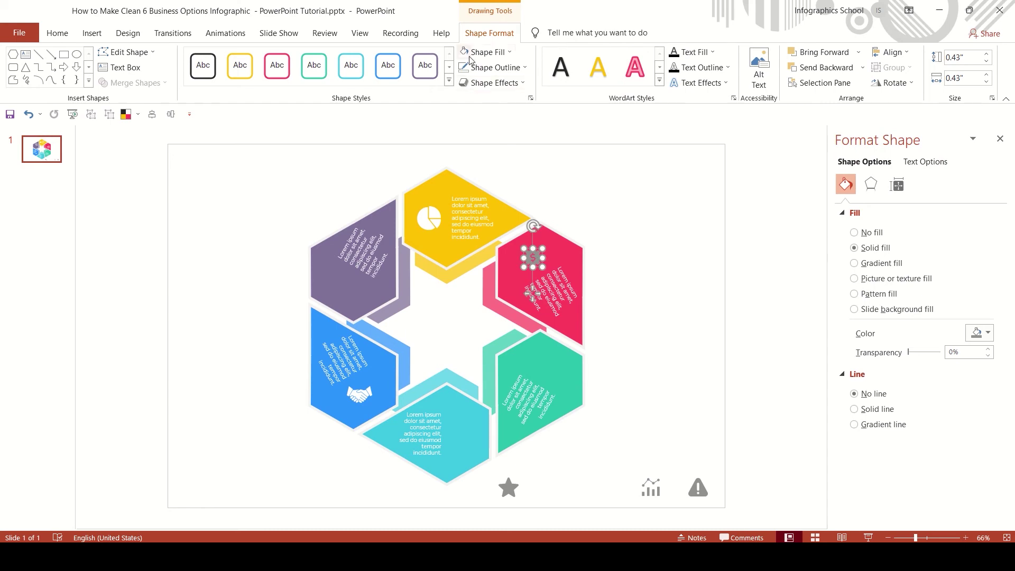
scroll(461, 305, up, 5)
drag(467, 300, 471, 306)
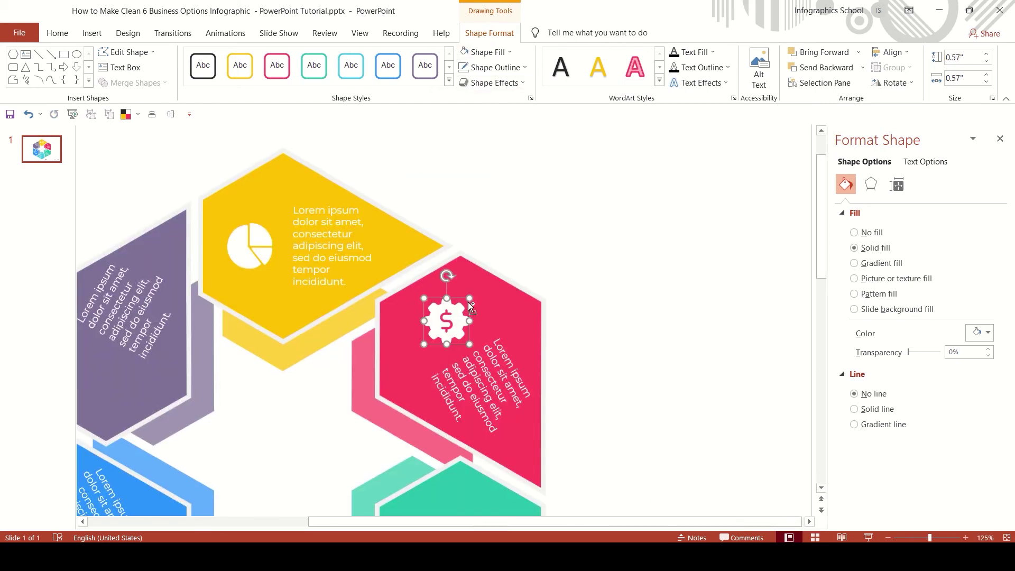
scroll(462, 318, down, 5)
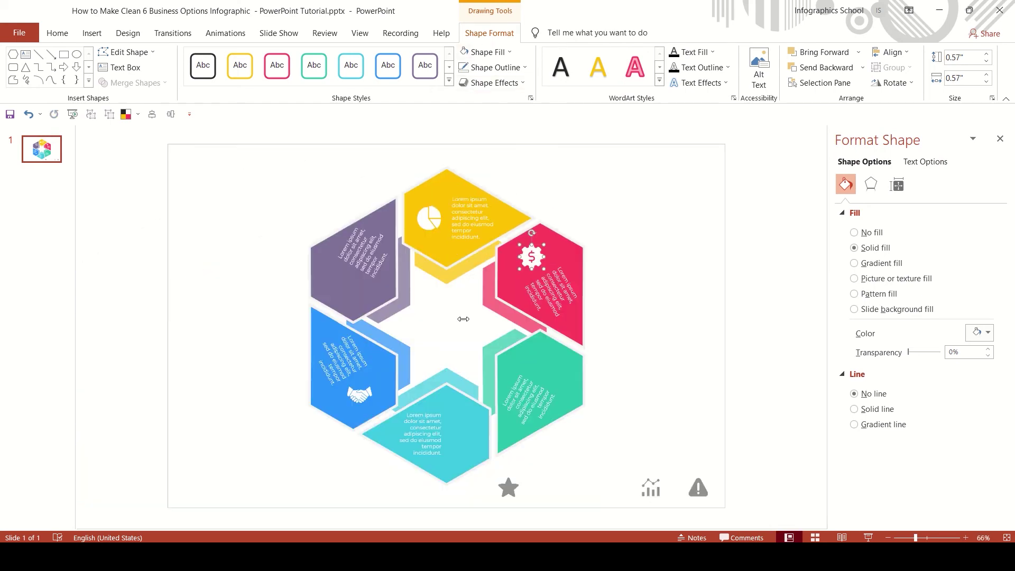
click(597, 379)
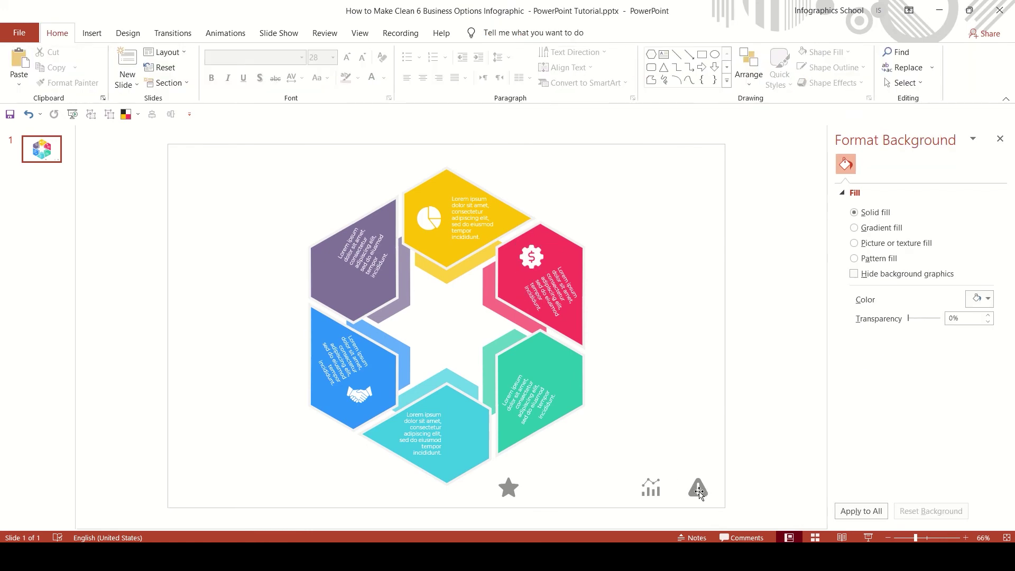
drag(699, 492, 469, 445)
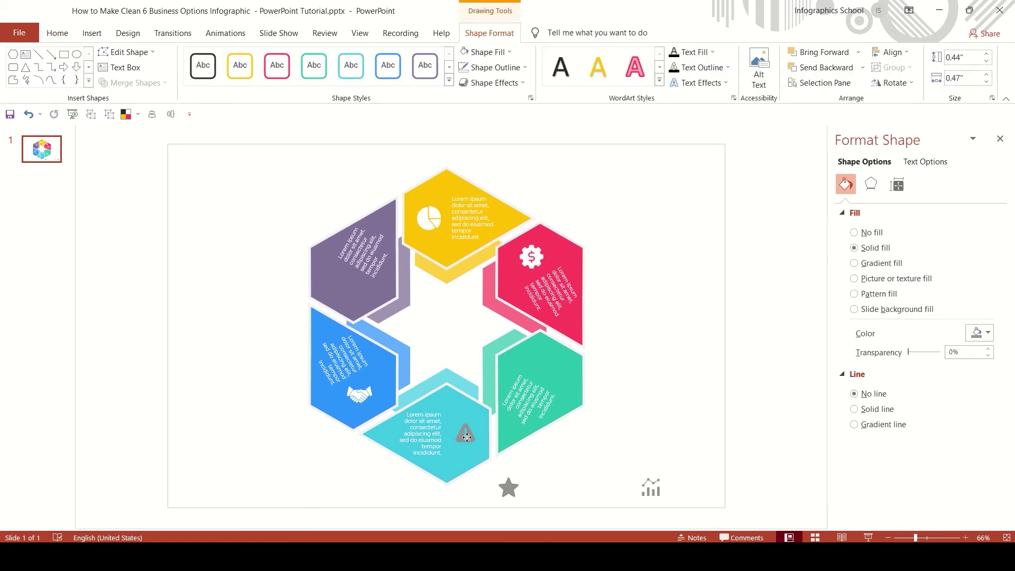
shift+click(479, 418)
Enlarge the warning icon and the handshake icon slightly.
click(893, 51)
click(899, 132)
key(Escape)
click(471, 433)
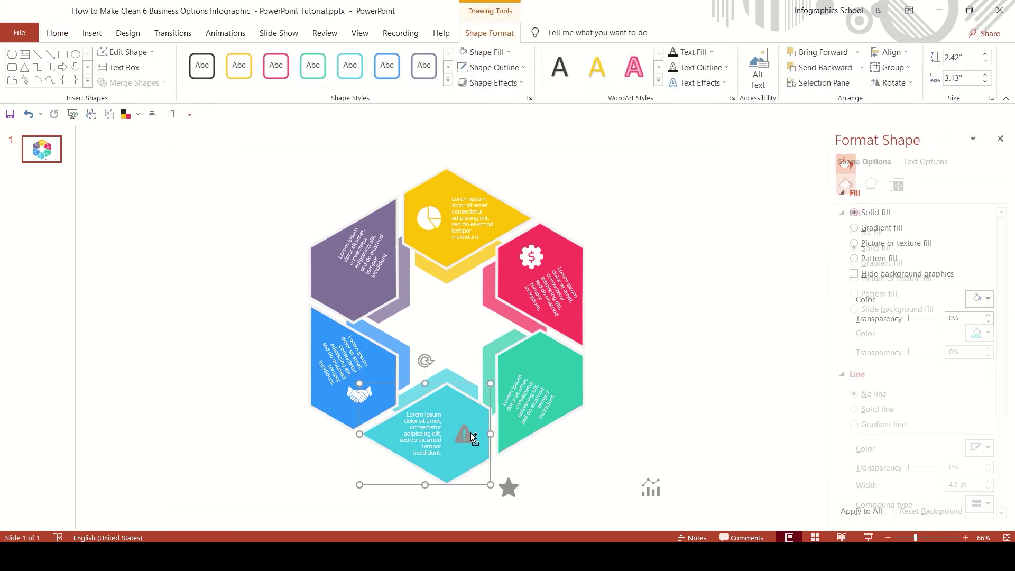
click(471, 432)
ctrl+scroll(468, 433, up, 5)
drag(463, 350, 470, 350)
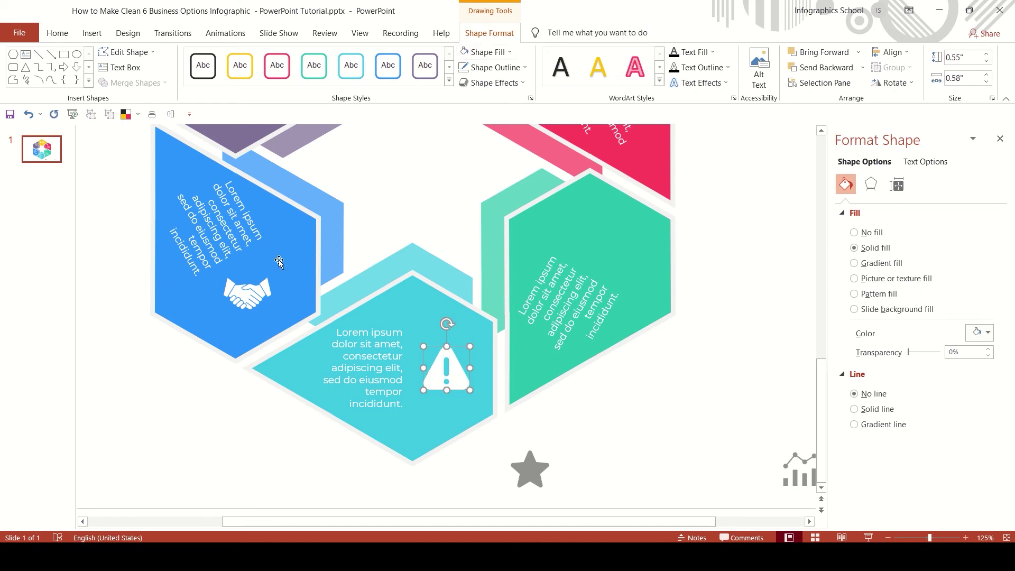
click(259, 297)
drag(271, 278, 280, 274)
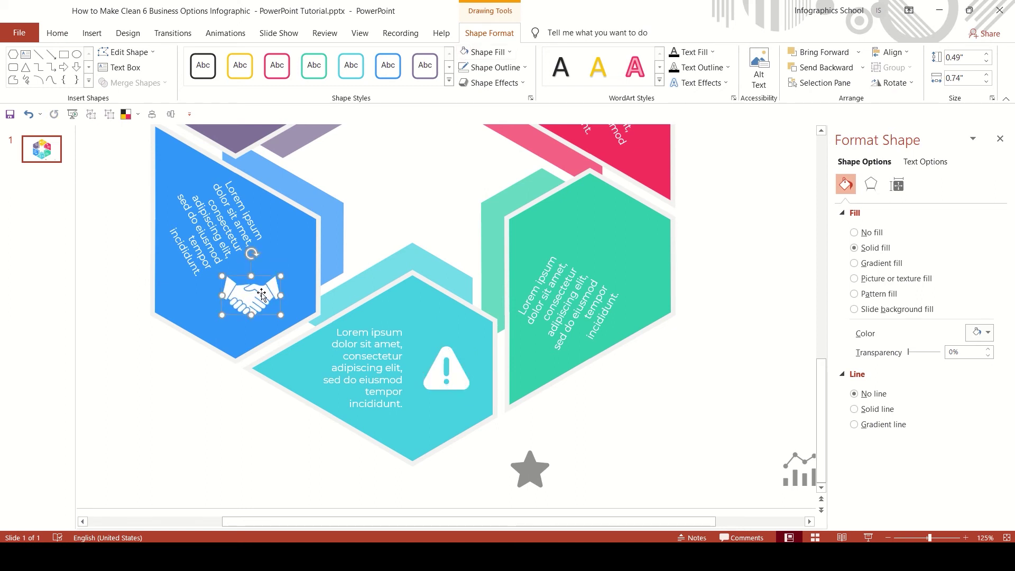
Move the star icon onto the green hexagon and fill it white.
drag(524, 468, 603, 239)
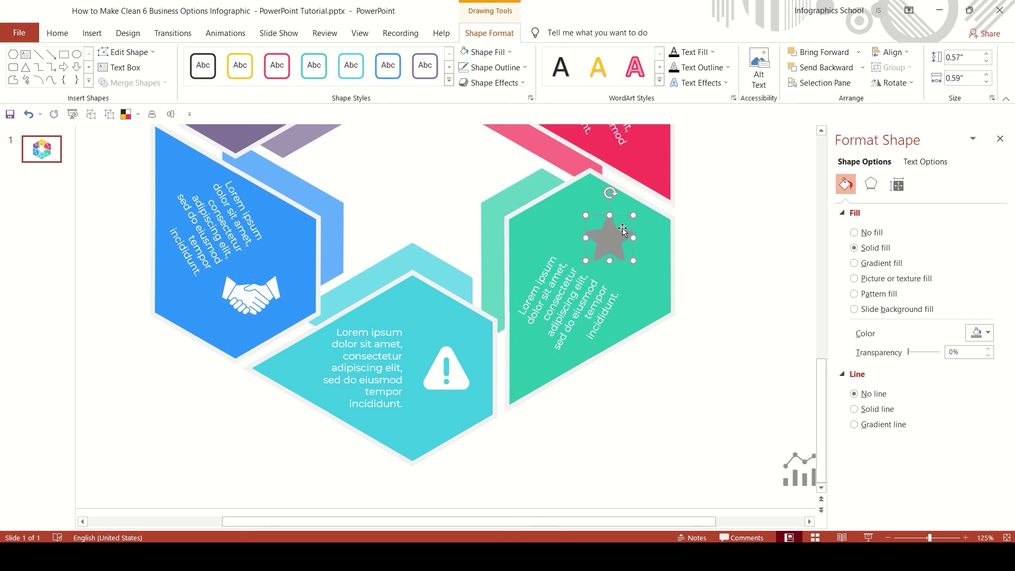
click(465, 51)
scroll(621, 350, down, 5)
Place the chart icon on the purple hexagon and enlarge it to 0.55 inches.
click(659, 441)
drag(661, 495, 499, 392)
drag(330, 286, 329, 286)
click(476, 33)
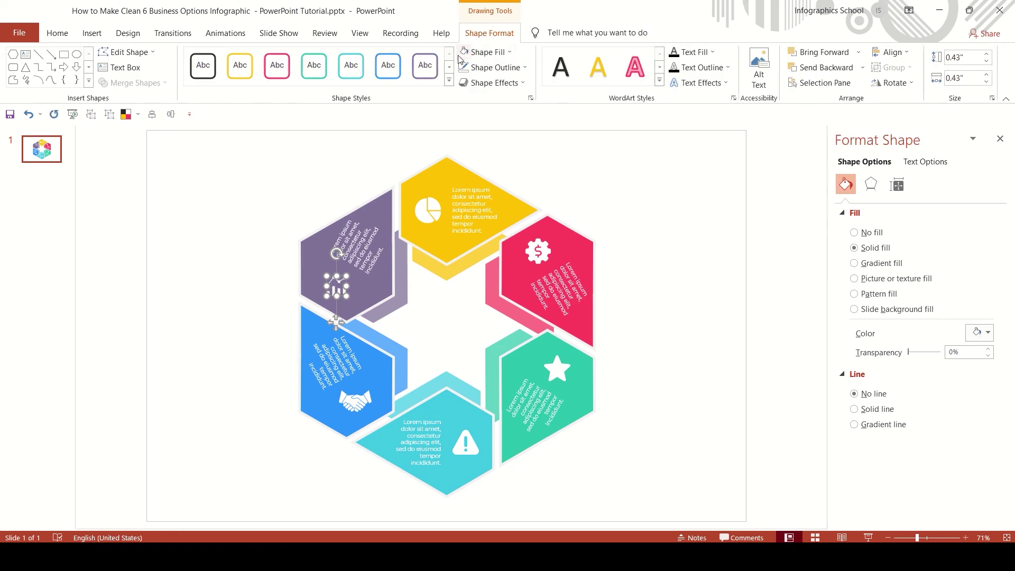
ctrl+scroll(341, 272, up, 5)
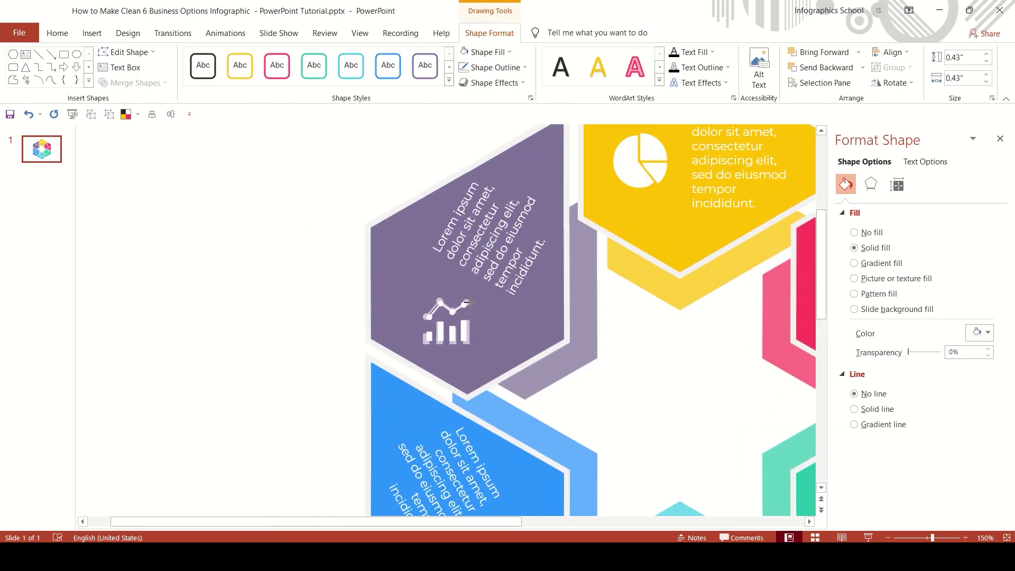
drag(467, 302, 473, 296)
click(254, 323)
ctrl+scroll(306, 317, down, 5)
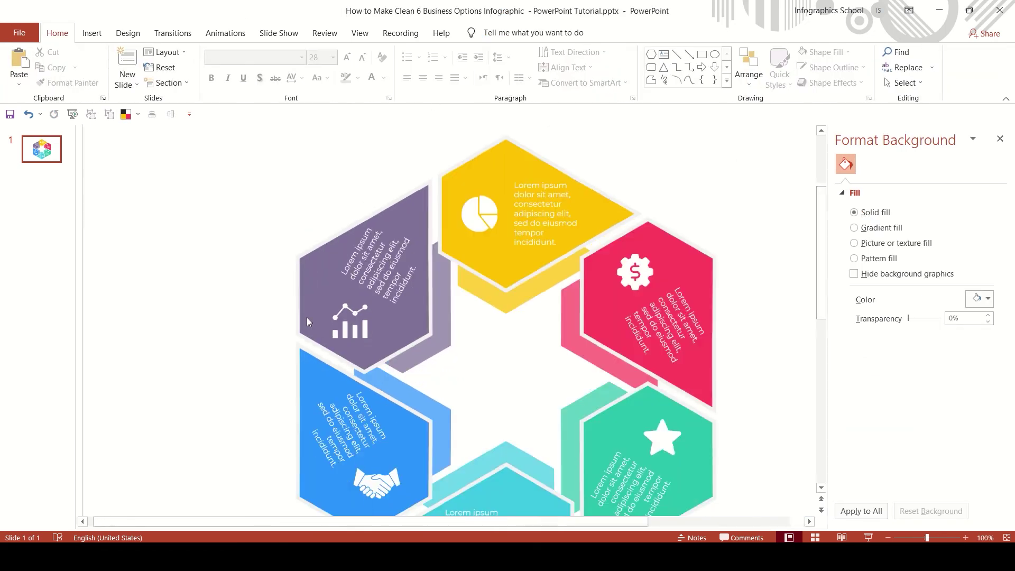
click(515, 205)
Select all six hexagons and apply an inner center shadow to them.
shift+click(578, 242)
shift+click(579, 391)
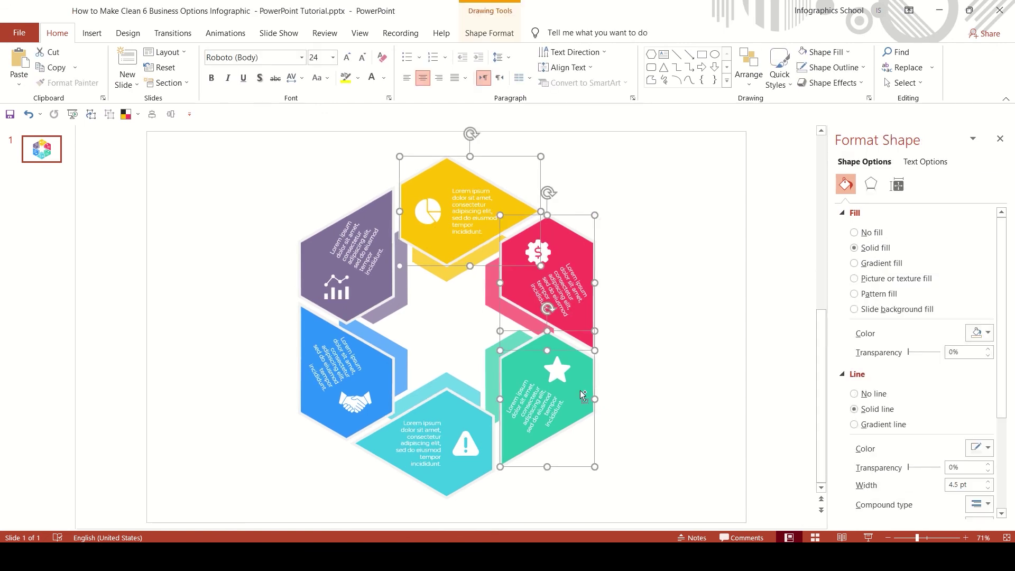
shift+click(479, 417)
shift+click(371, 362)
shift+click(380, 299)
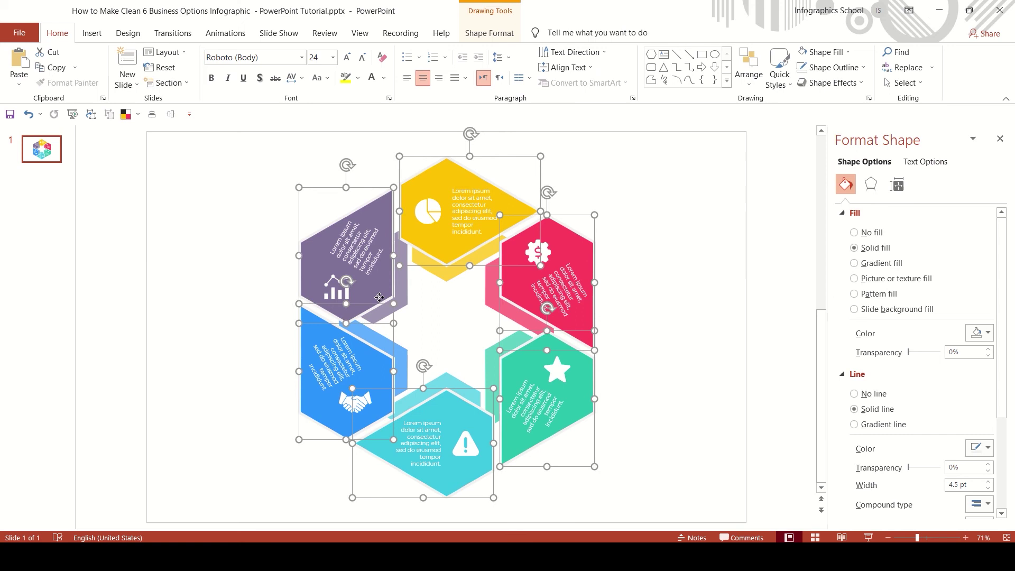
click(489, 32)
click(494, 83)
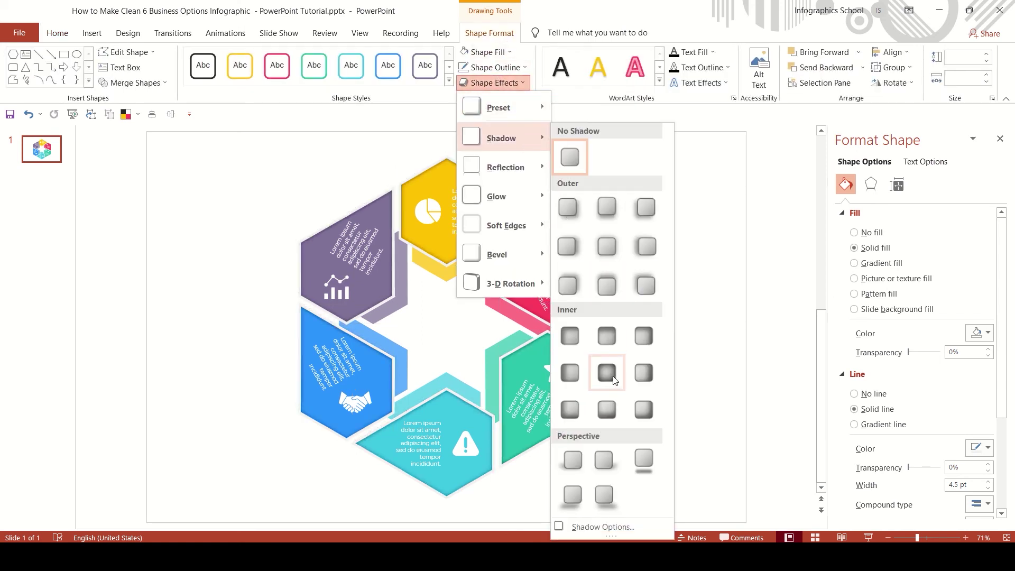
click(607, 373)
Set the hexagons' shadow blur to 13 pt and transparency to 10%.
click(872, 185)
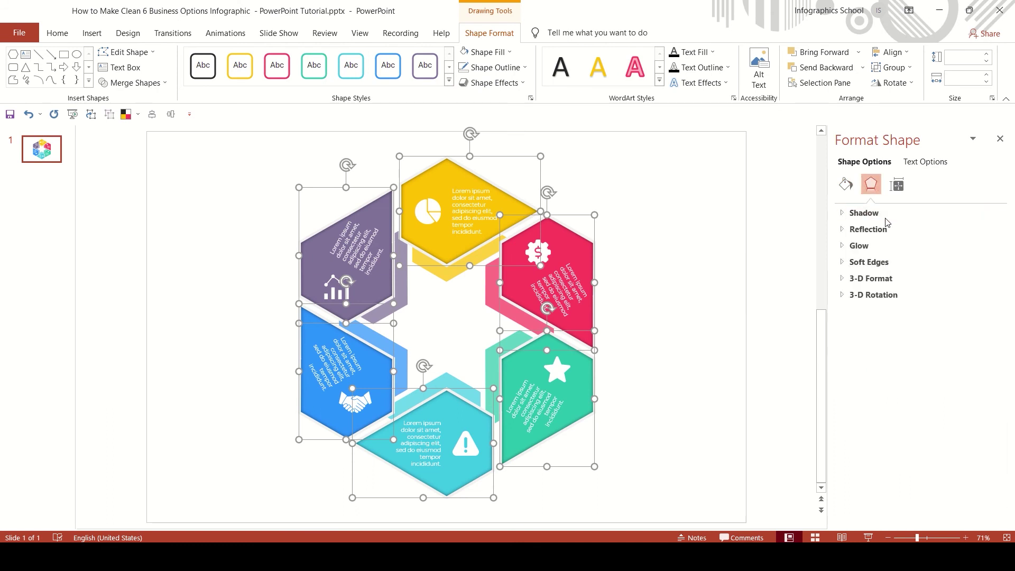
click(873, 213)
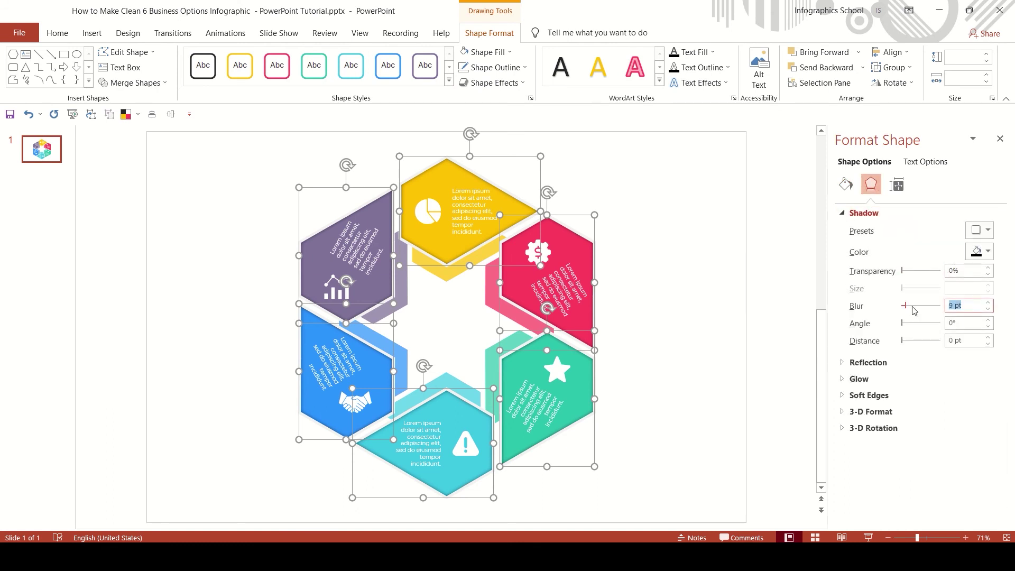
text(13)
click(946, 275)
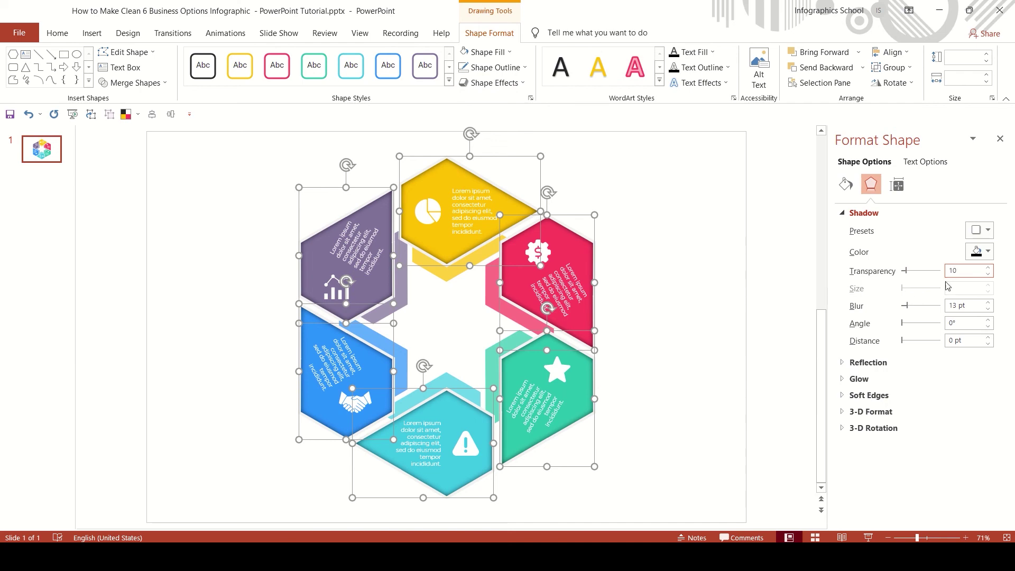
click(713, 322)
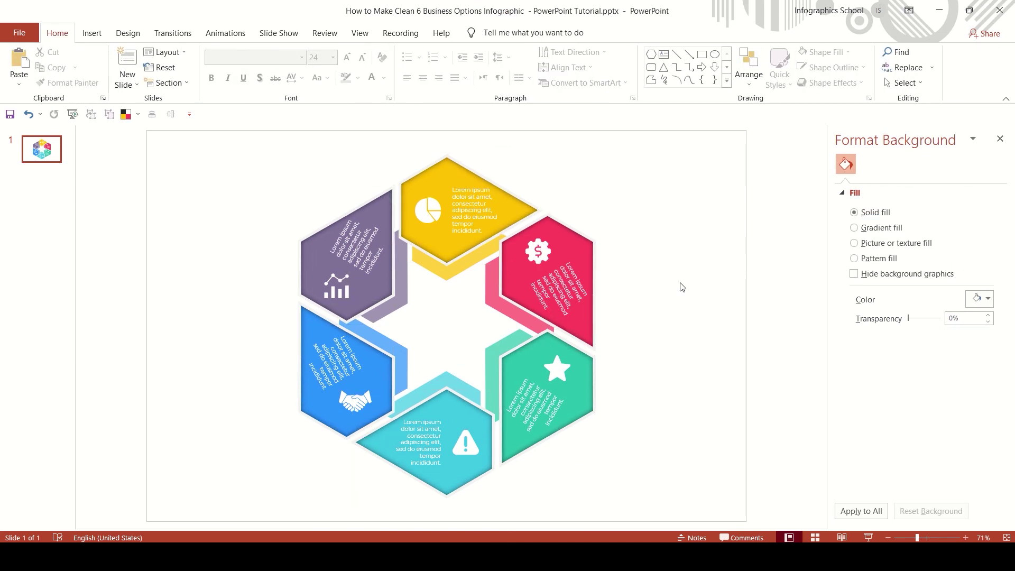
Group the six hexagons (yellow, purple, blue, cyan, green, pink) together.
click(478, 192)
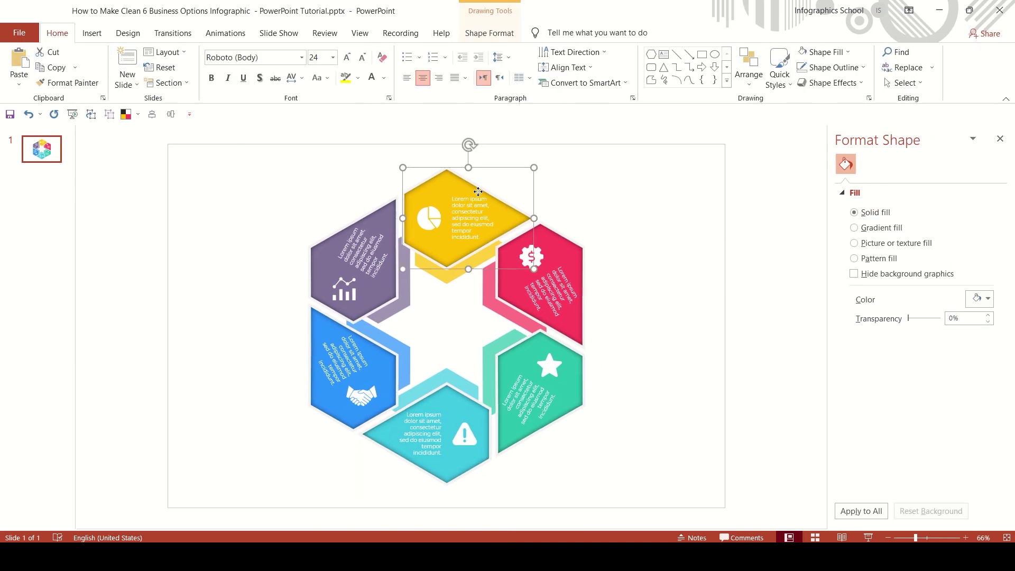
shift+click(391, 219)
shift+click(394, 378)
shift+click(444, 396)
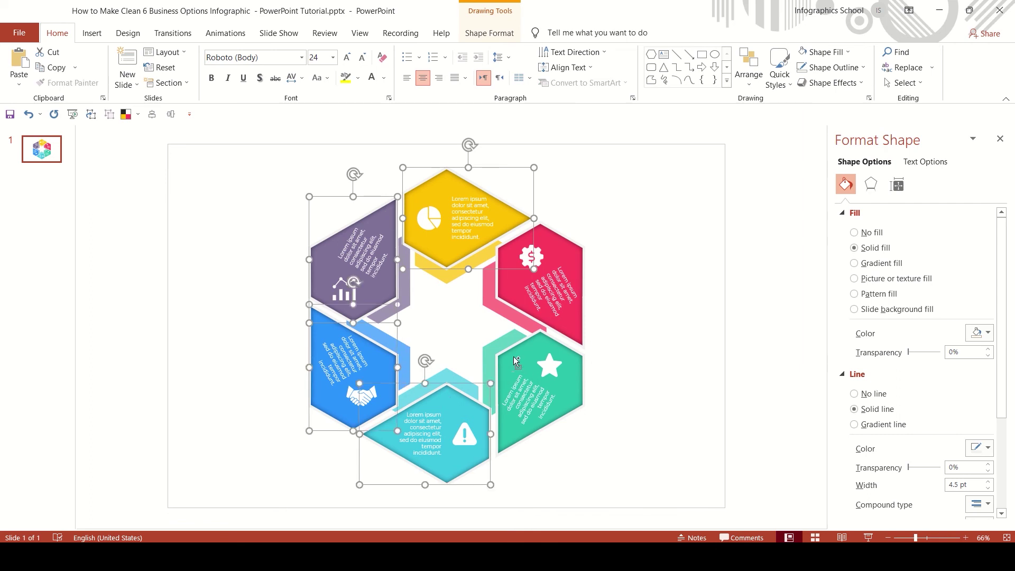
shift+click(522, 353)
shift+click(573, 245)
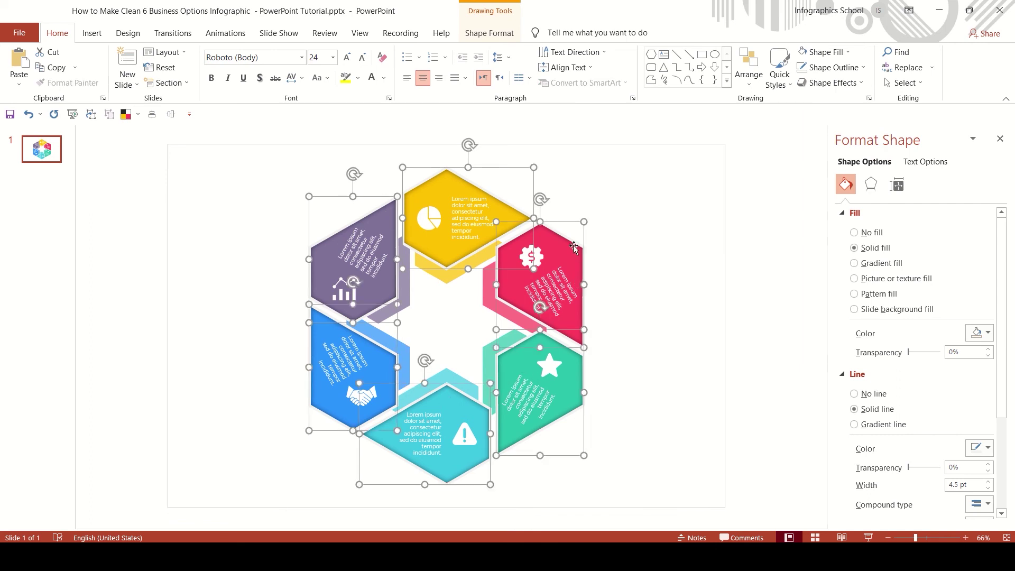
right_click(573, 246)
click(684, 324)
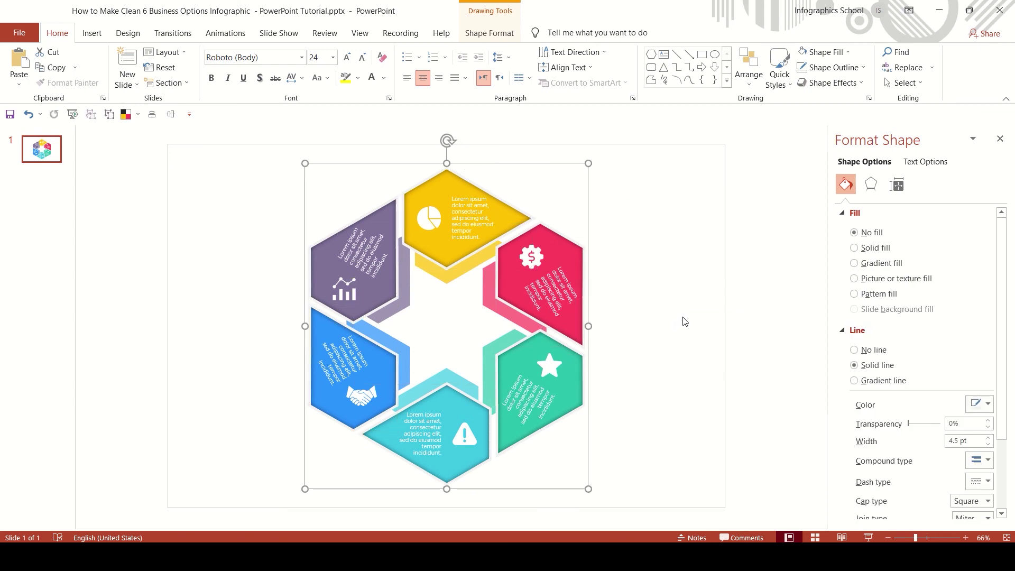
click(684, 322)
Undo an accidental move of the hexagon group and clear the selection.
click(466, 275)
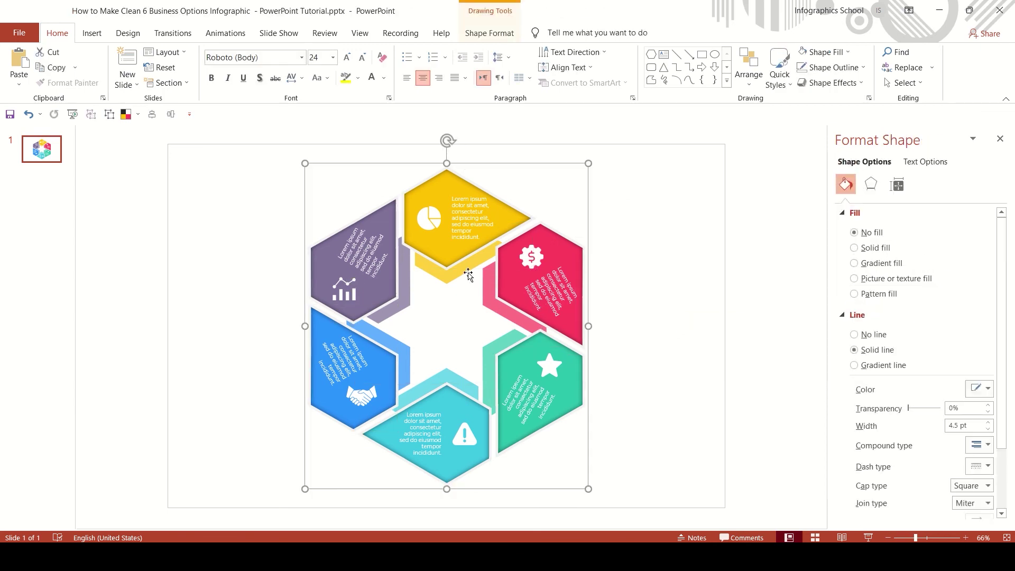
drag(468, 273, 484, 295)
click(28, 115)
scroll(418, 320, up, 2)
scroll(426, 321, up, 2)
click(427, 321)
Group the six coloured strips together.
click(386, 289)
shift+click(468, 261)
shift+click(503, 289)
shift+click(507, 373)
shift+click(432, 401)
shift+click(388, 369)
right_click(389, 370)
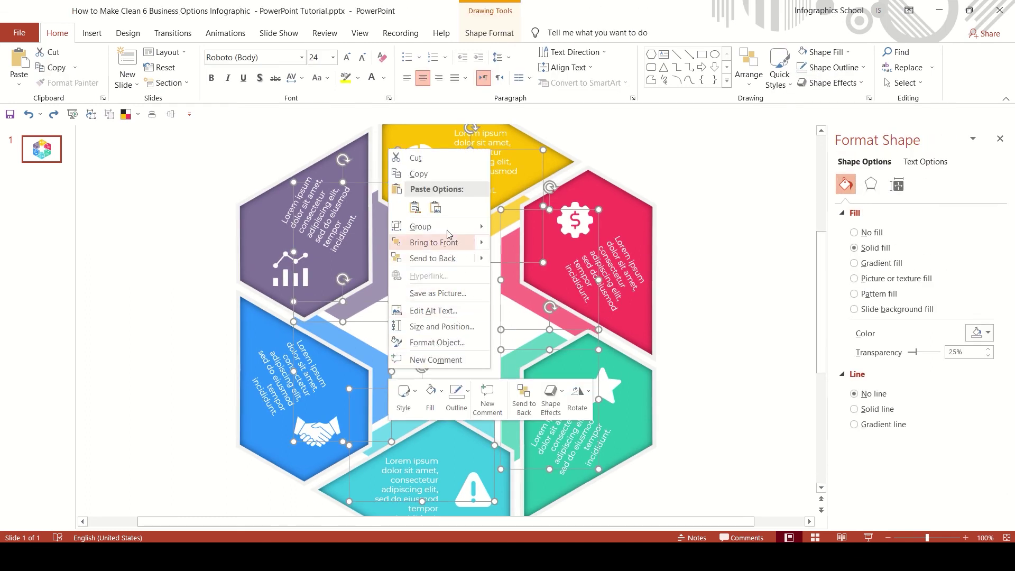
click(500, 231)
Group the hexagon group and strip group into one infographic object.
mouse_move(420, 227)
shift+click(370, 267)
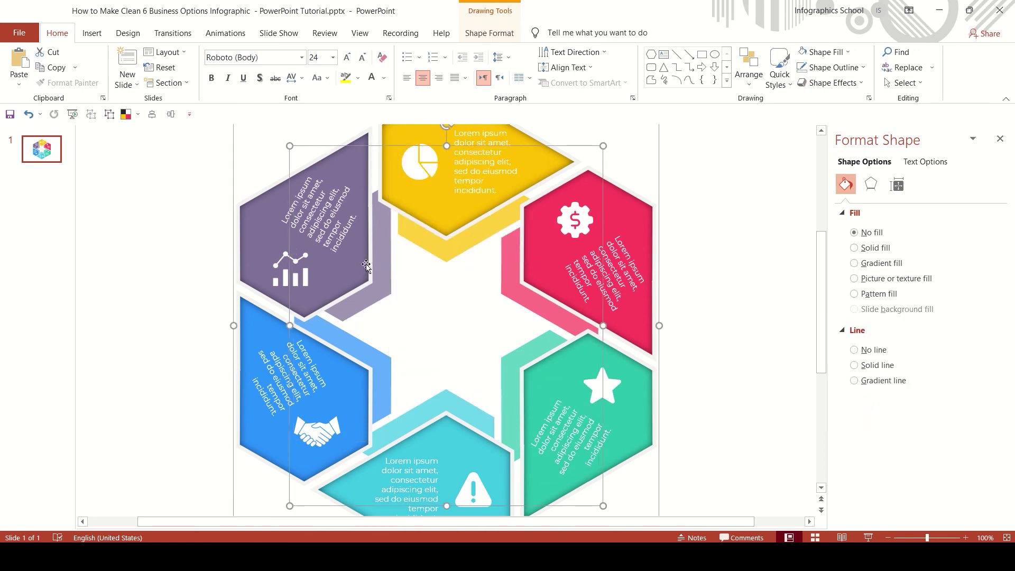
right_click(371, 268)
click(501, 343)
scroll(483, 351, down, 3)
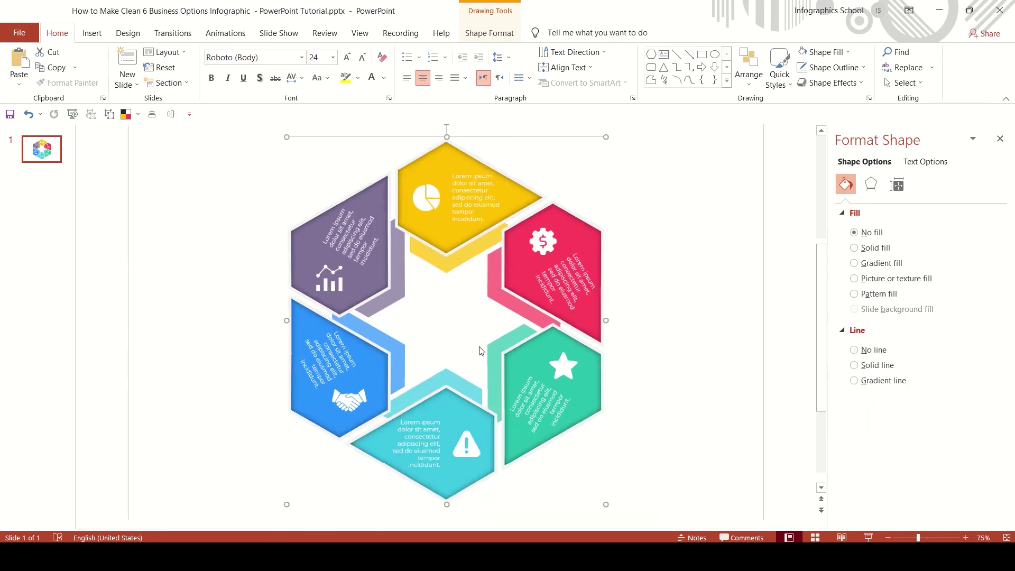
Give the whole infographic an outer shadow with 40 pt blur and 25 pt distance.
click(497, 33)
click(492, 83)
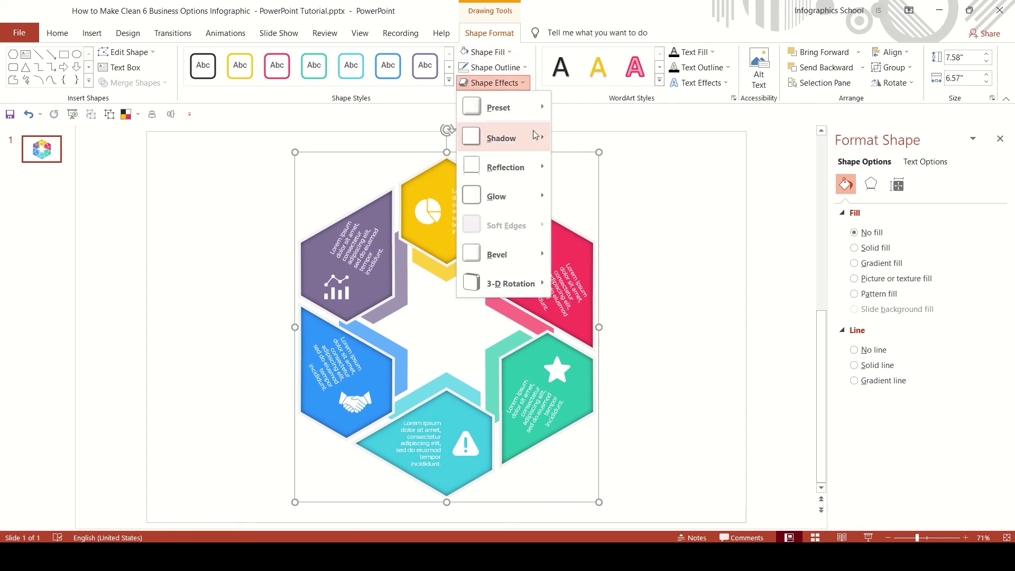
click(571, 213)
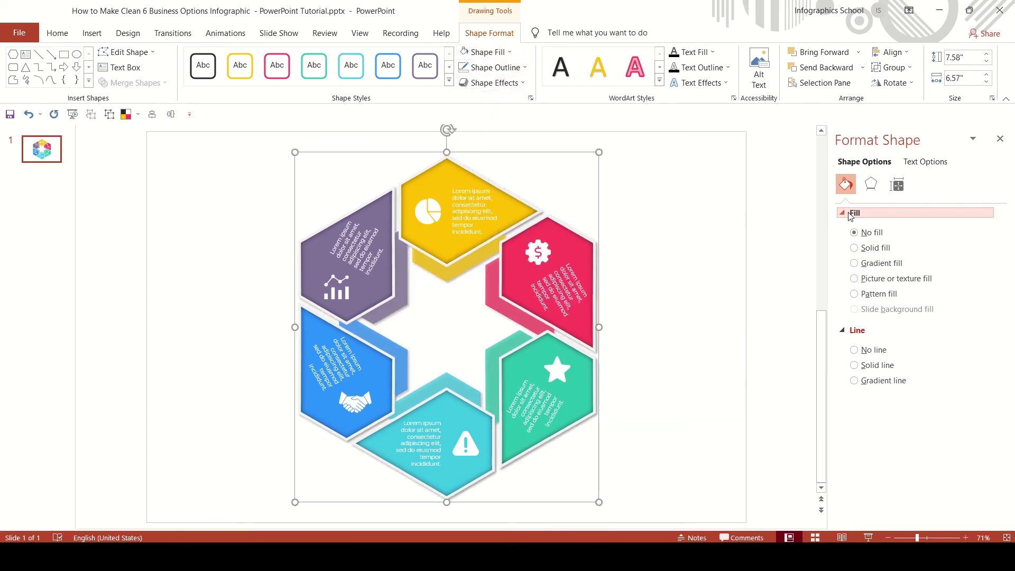
click(871, 185)
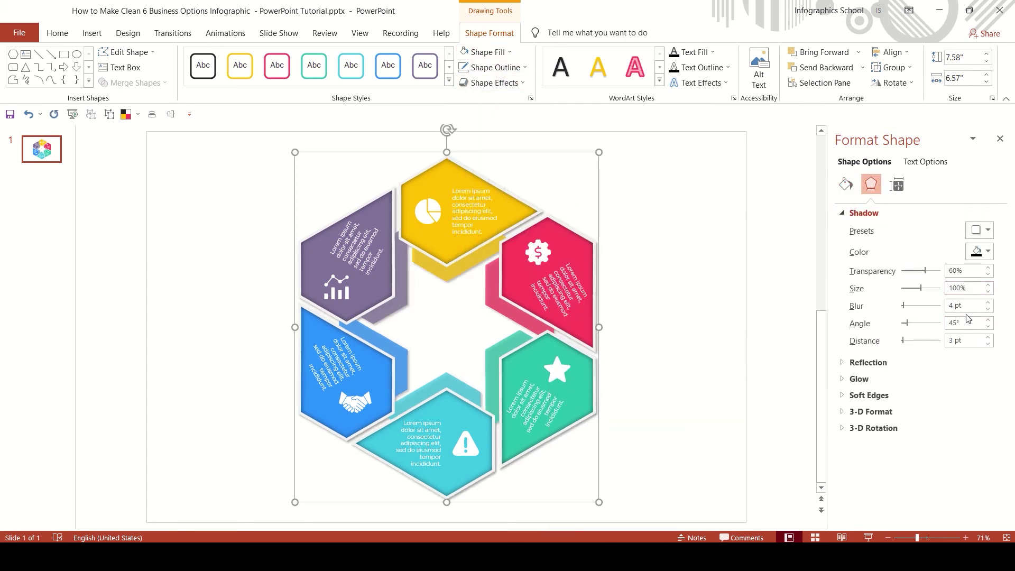
click(966, 307)
key(Return)
click(925, 343)
text(5)
click(965, 306)
text(40)
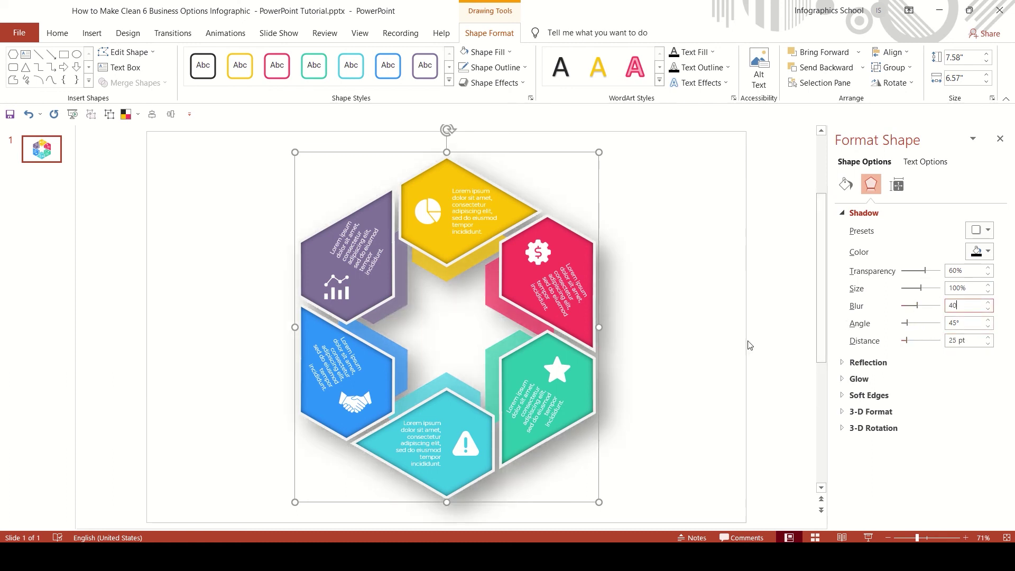
click(752, 346)
Set the six strips inside the group to 10% fill transparency.
double_click(458, 276)
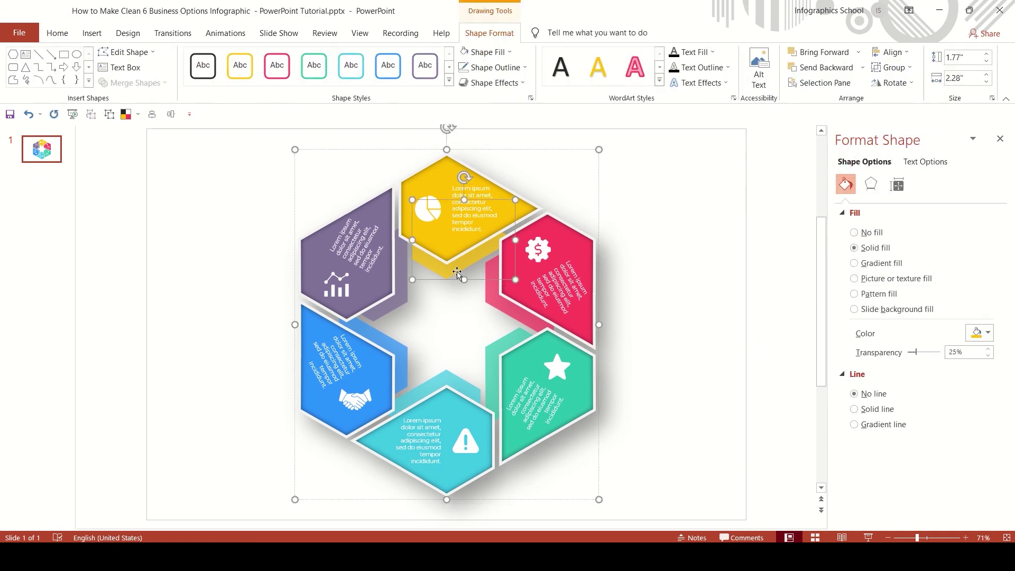
shift+click(503, 301)
shift+click(488, 360)
shift+click(439, 382)
shift+click(404, 304)
shift+click(401, 294)
text(10)
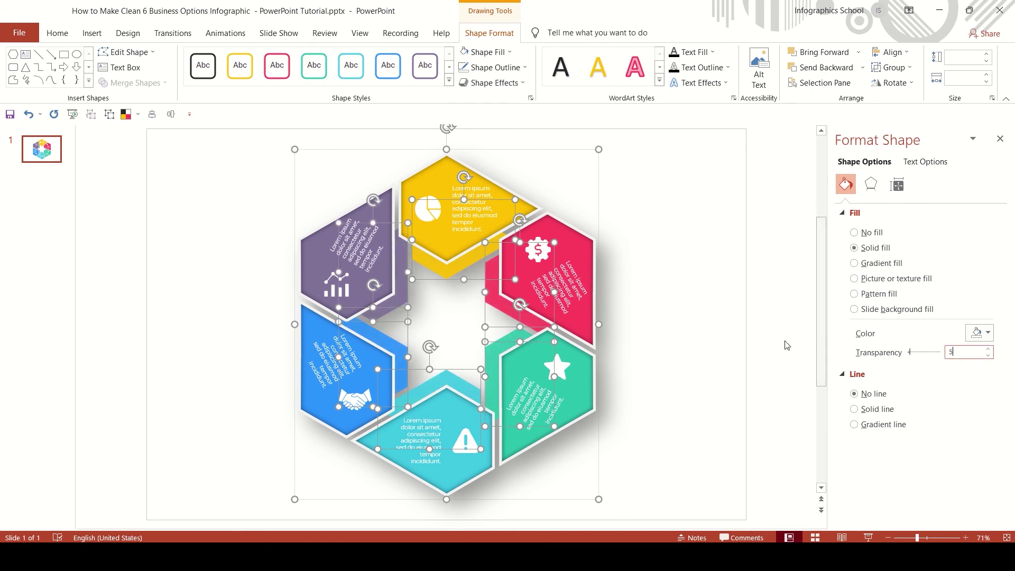
click(745, 333)
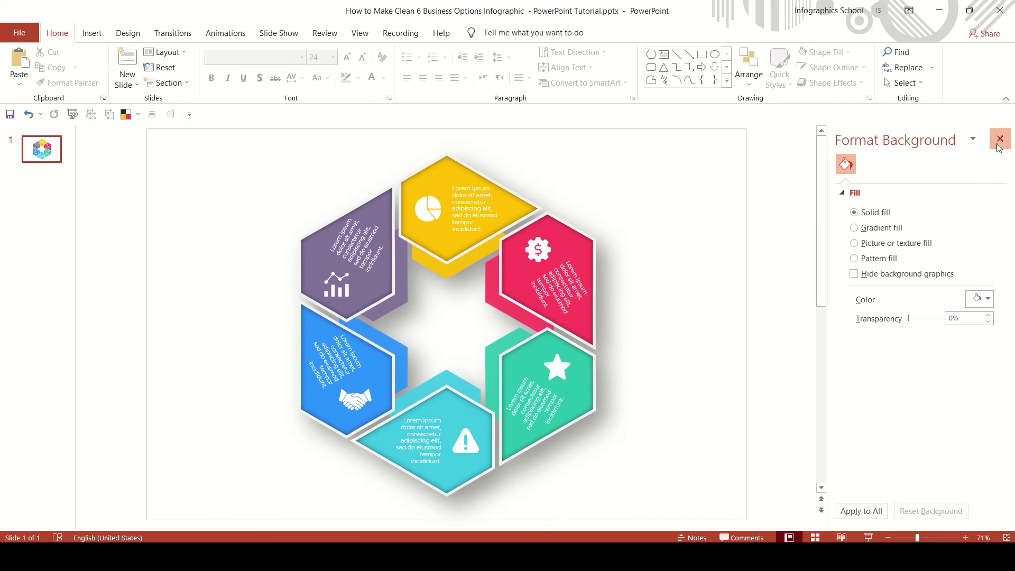
Close the Format Background pane and start the full-screen slideshow.
click(999, 144)
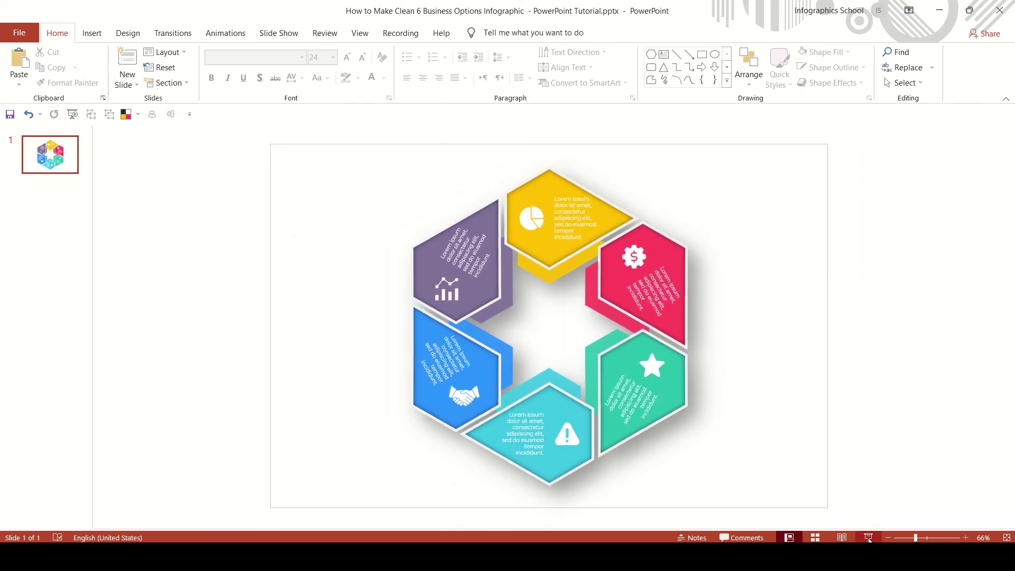
click(869, 538)
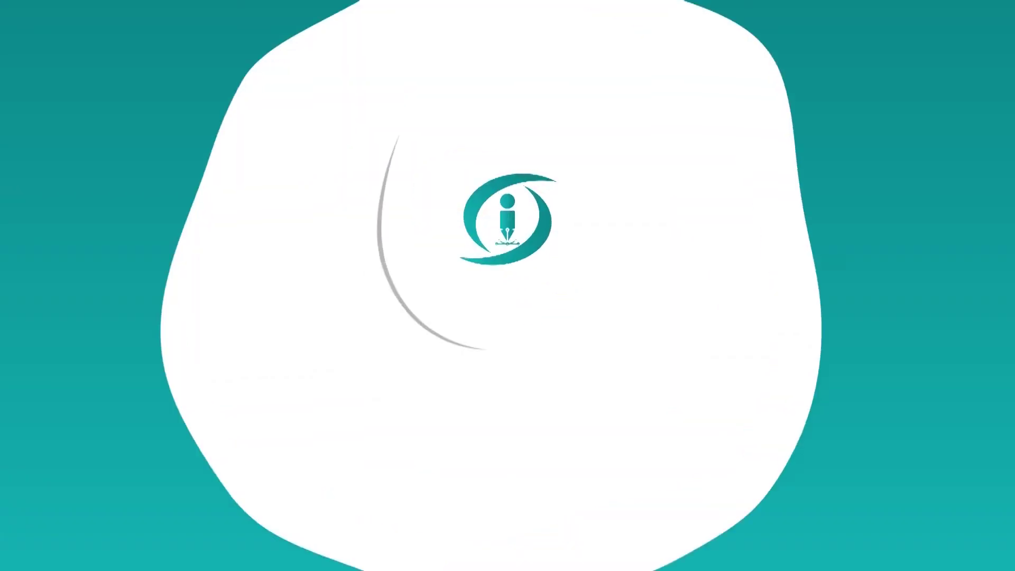